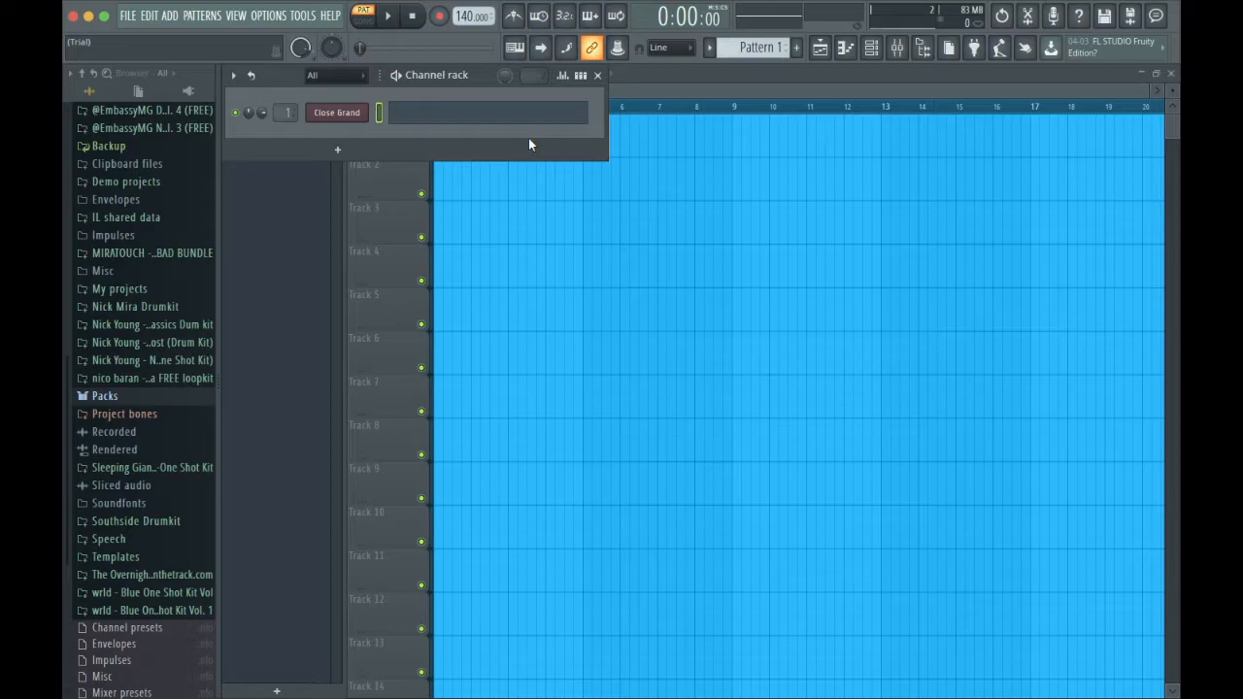
- Enter an F4–A4–C5 chord two bars long in Close Grand's piano roll and set the tempo to 150 BPM
left_click(417, 123)
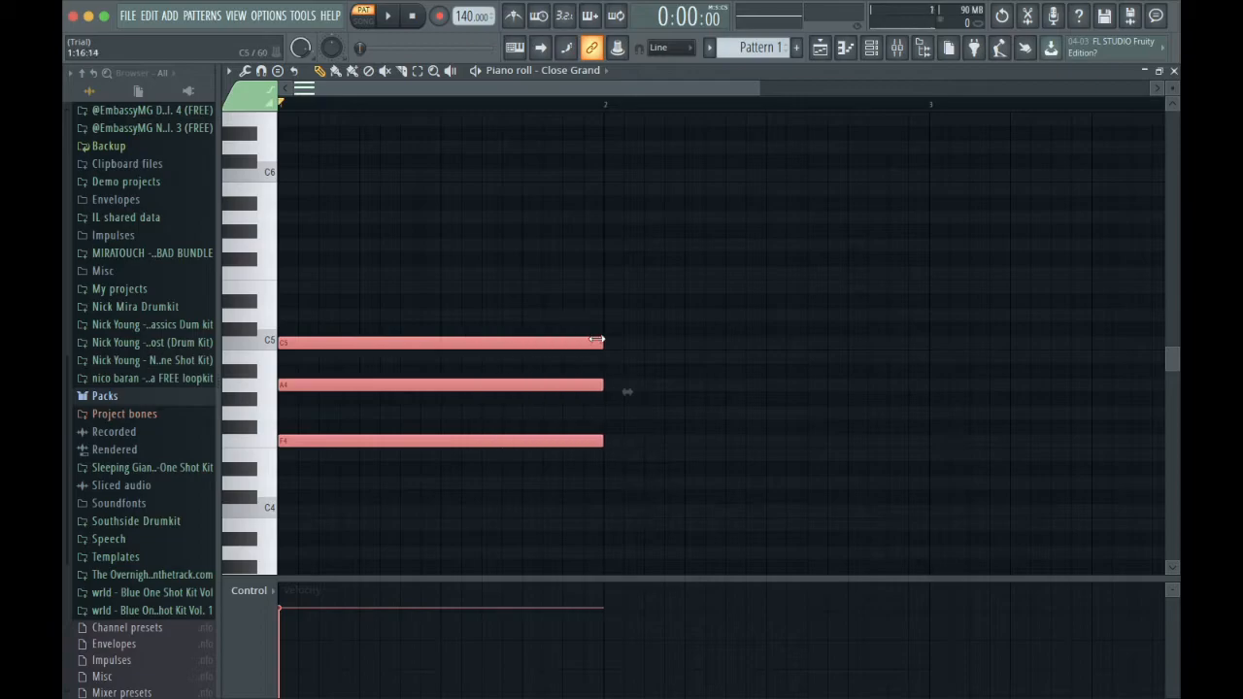
key("space")
left_click_drag(470, 16, 470, 4)
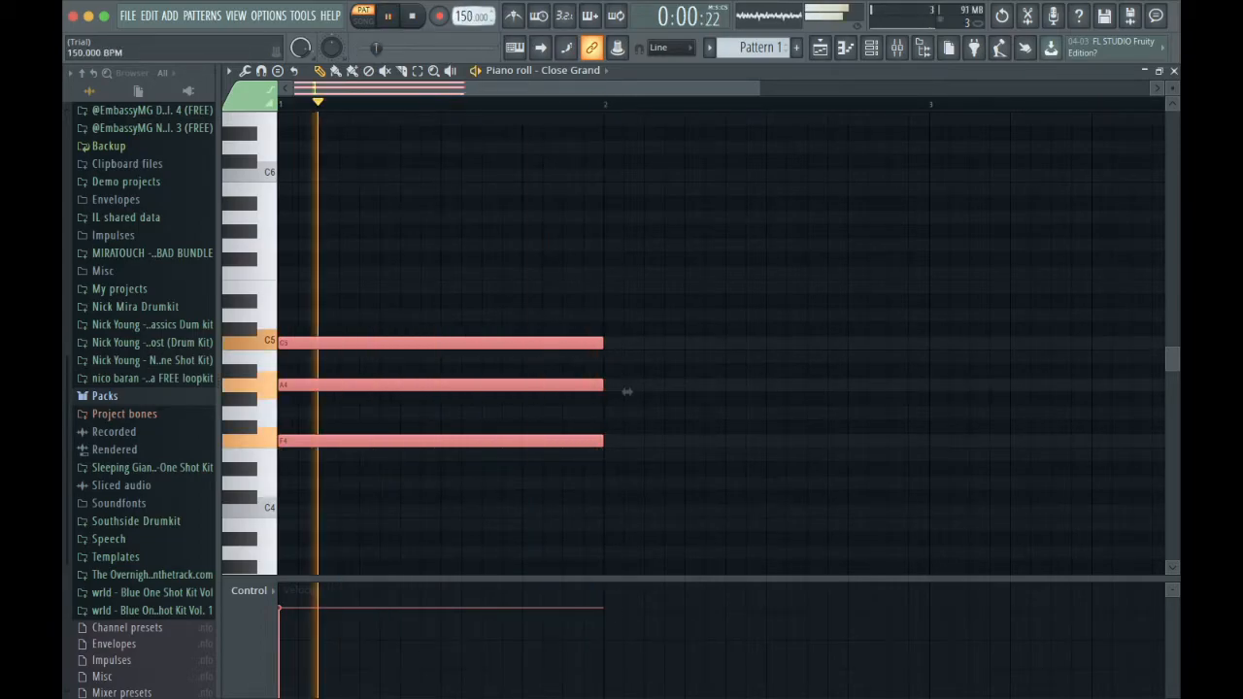
left_click_drag(627, 391, 951, 392)
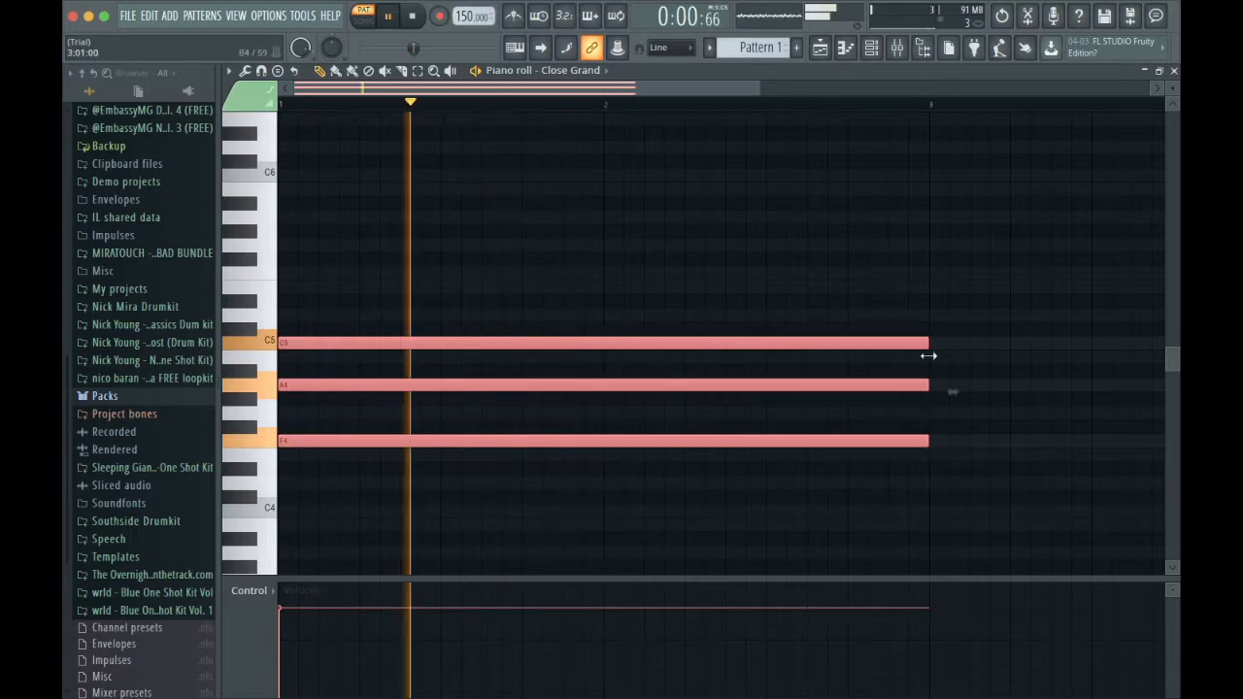
- Add a second chord of A4, C5 and E5 at bar 3, ending one beat into bar 4
scroll(928, 357, "right", 3)
scroll(929, 357, "left", 2)
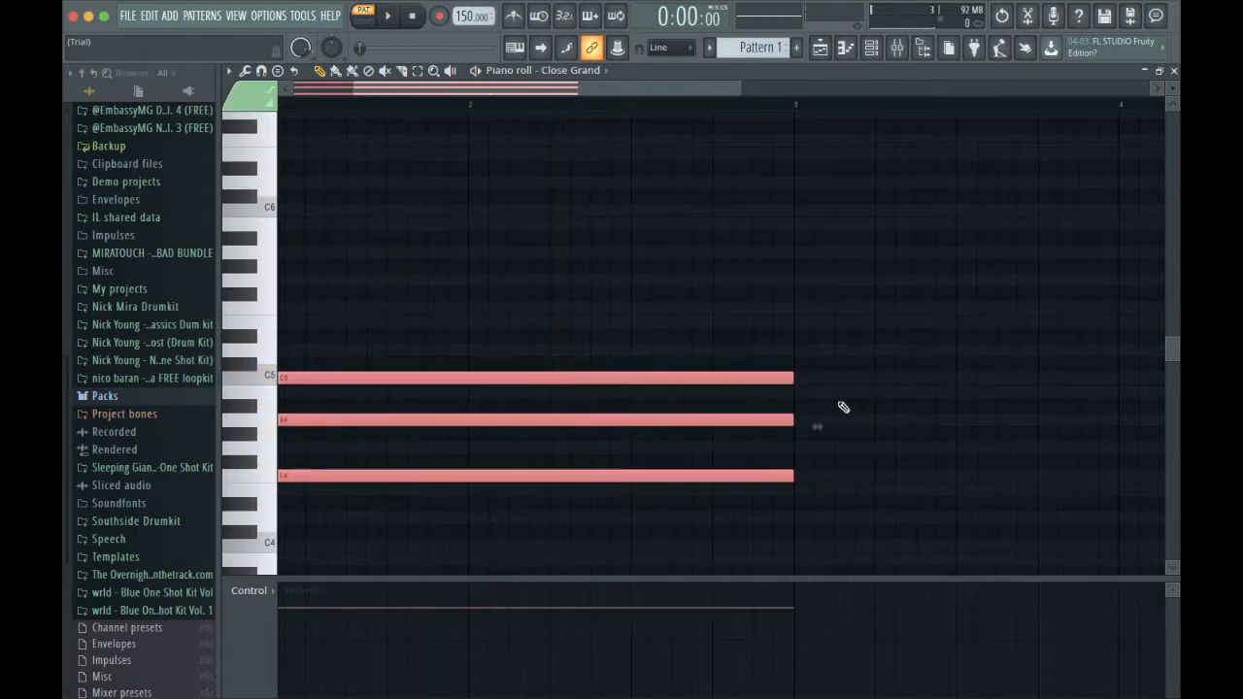
left_click(816, 349)
right_click(824, 352)
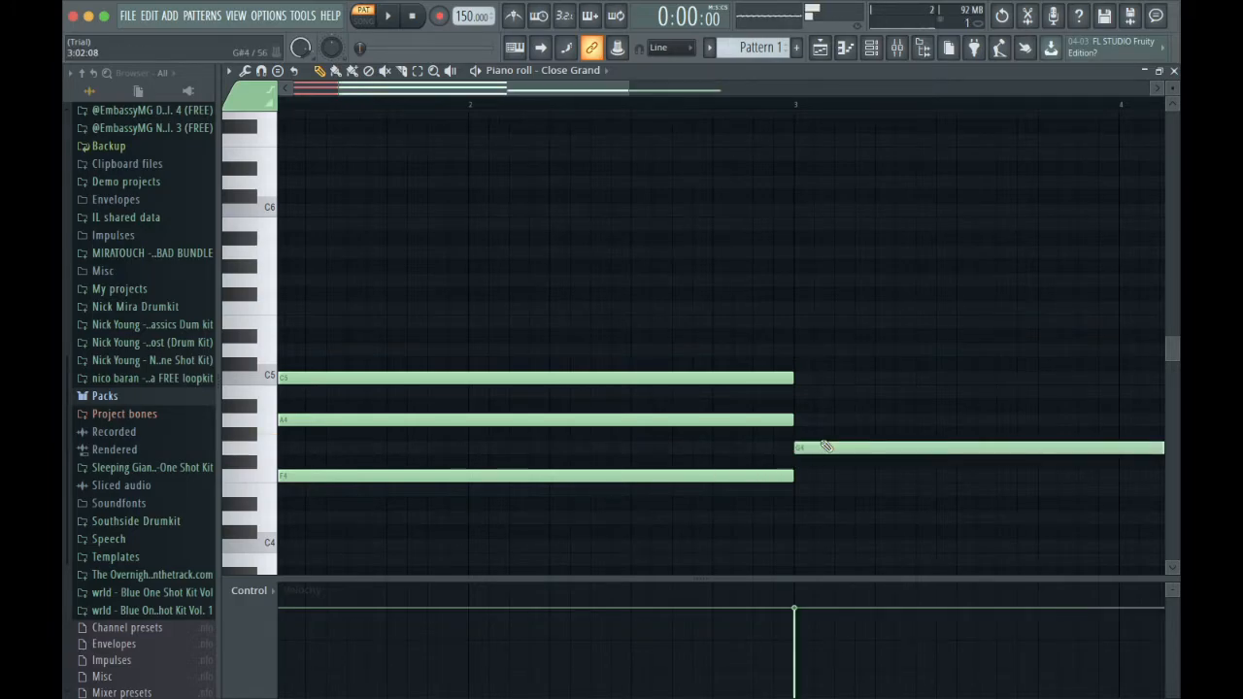
left_click_drag(819, 443, 817, 414)
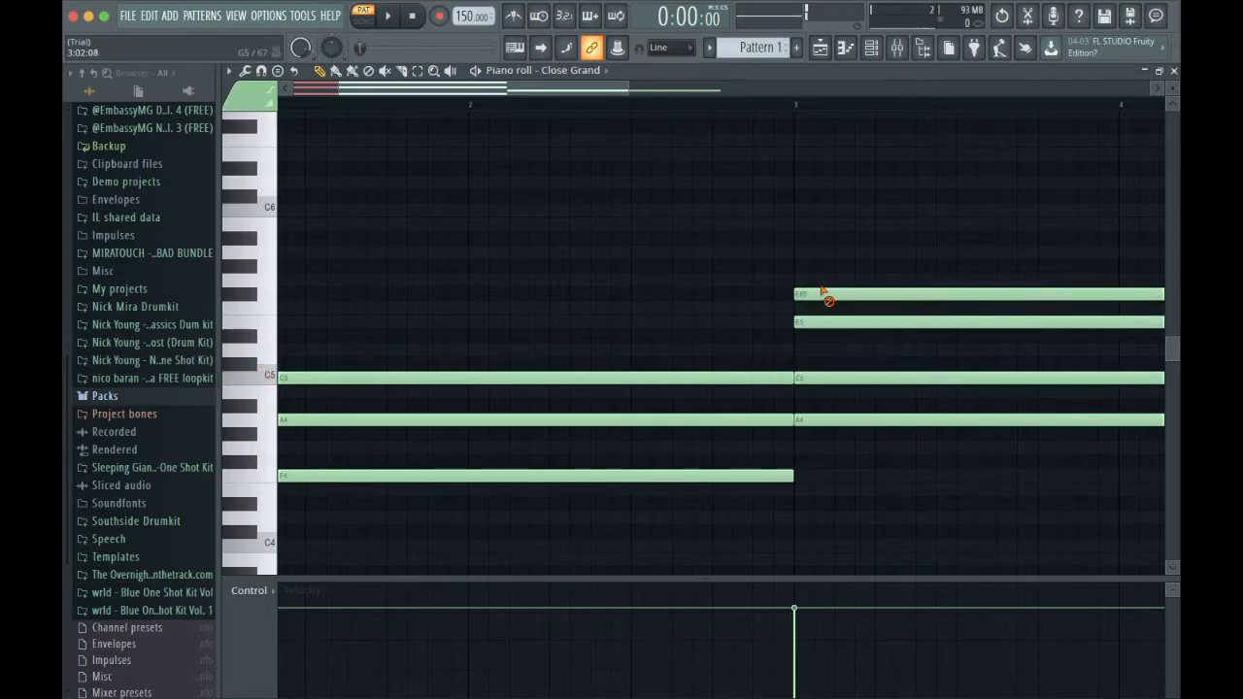
key("space")
right_click(821, 293)
left_click_drag(909, 321, 893, 473)
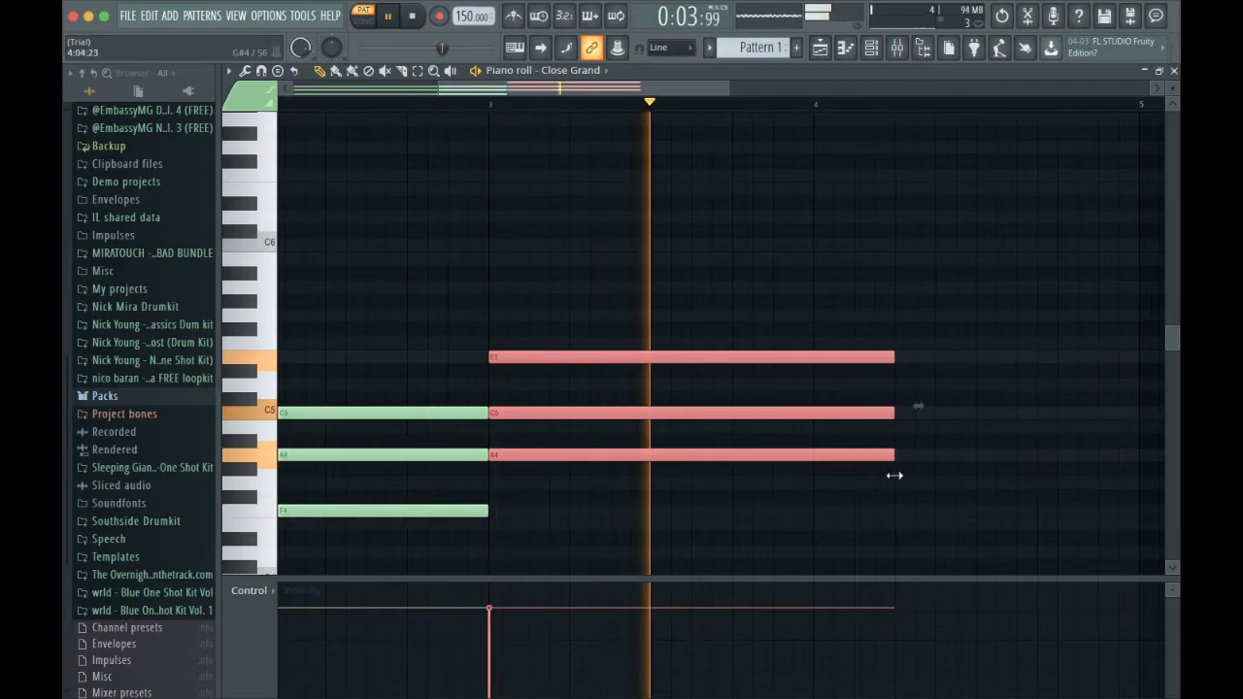
- Add a third chord of G4, B4 and D5 from the second chord's end to bar 5
key("space")
scroll(893, 473, "down", 2)
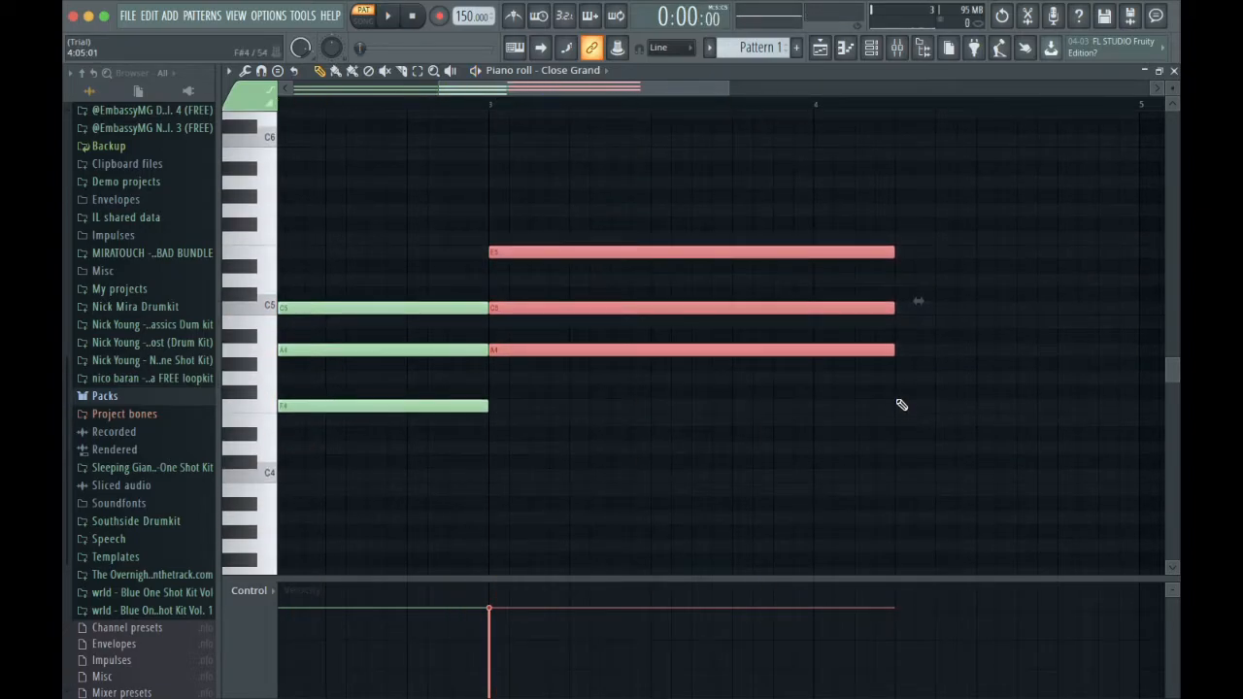
left_click(894, 378)
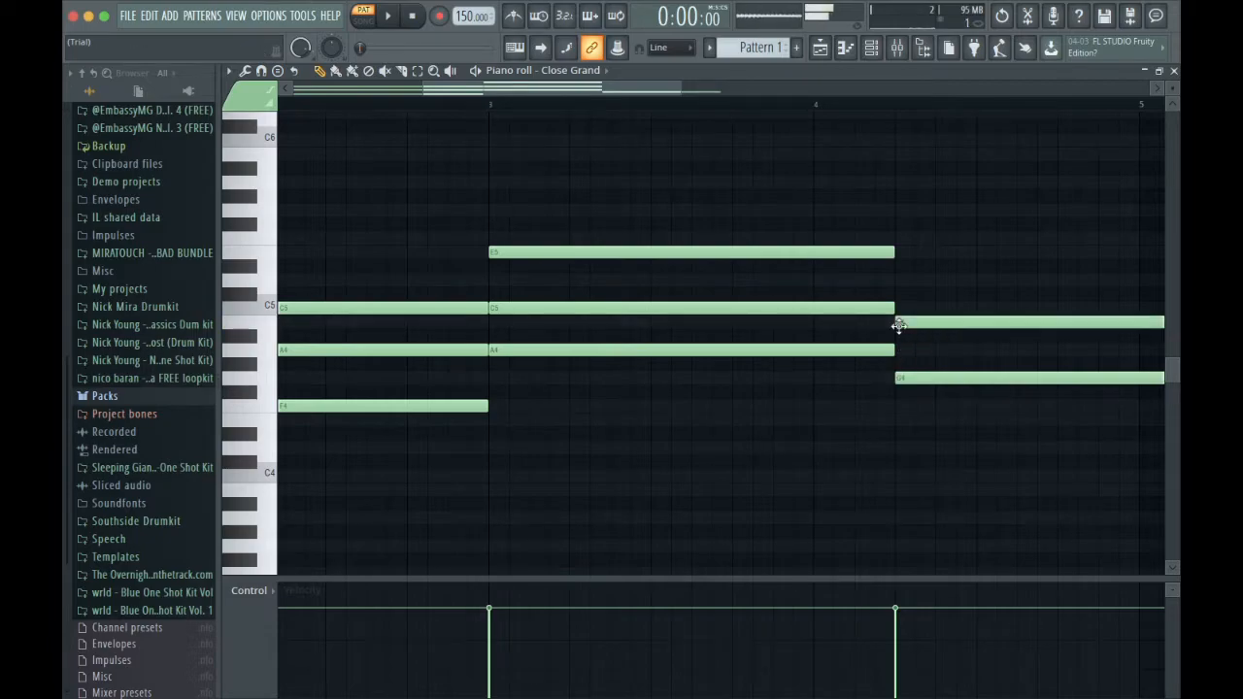
scroll(913, 277, "right", 3)
left_click_drag(960, 246, 1031, 454)
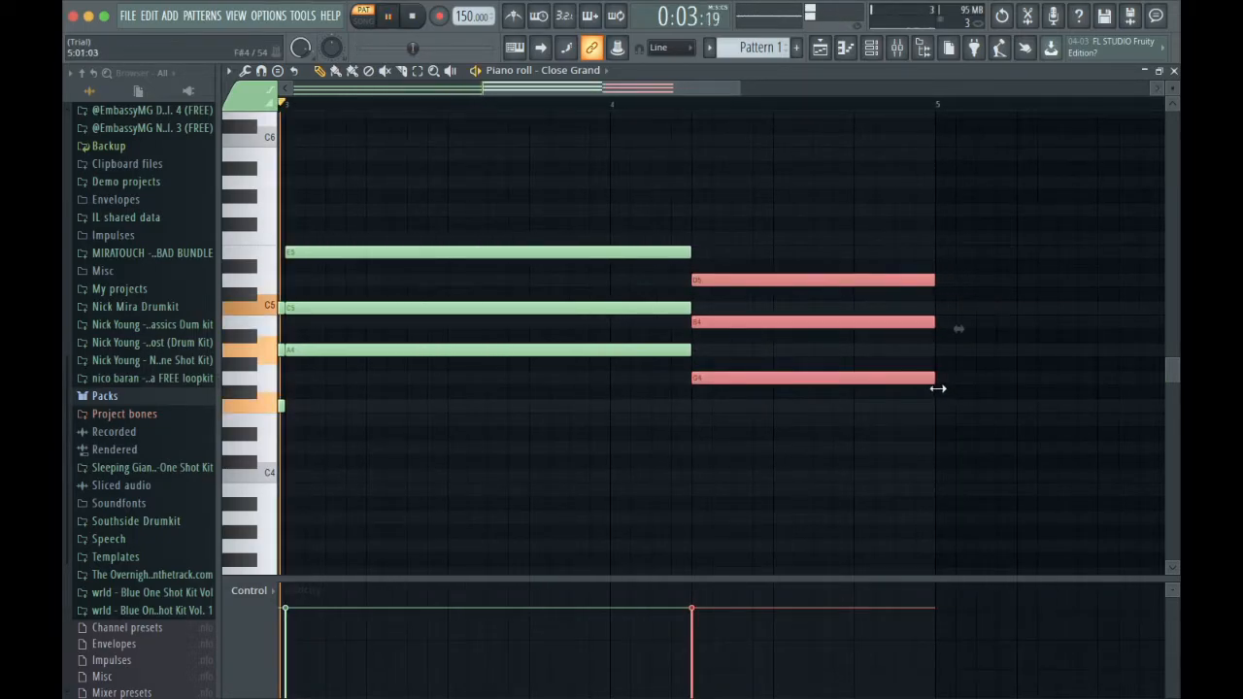
scroll(938, 389, "left", 5)
left_click(901, 426)
right_click(901, 425)
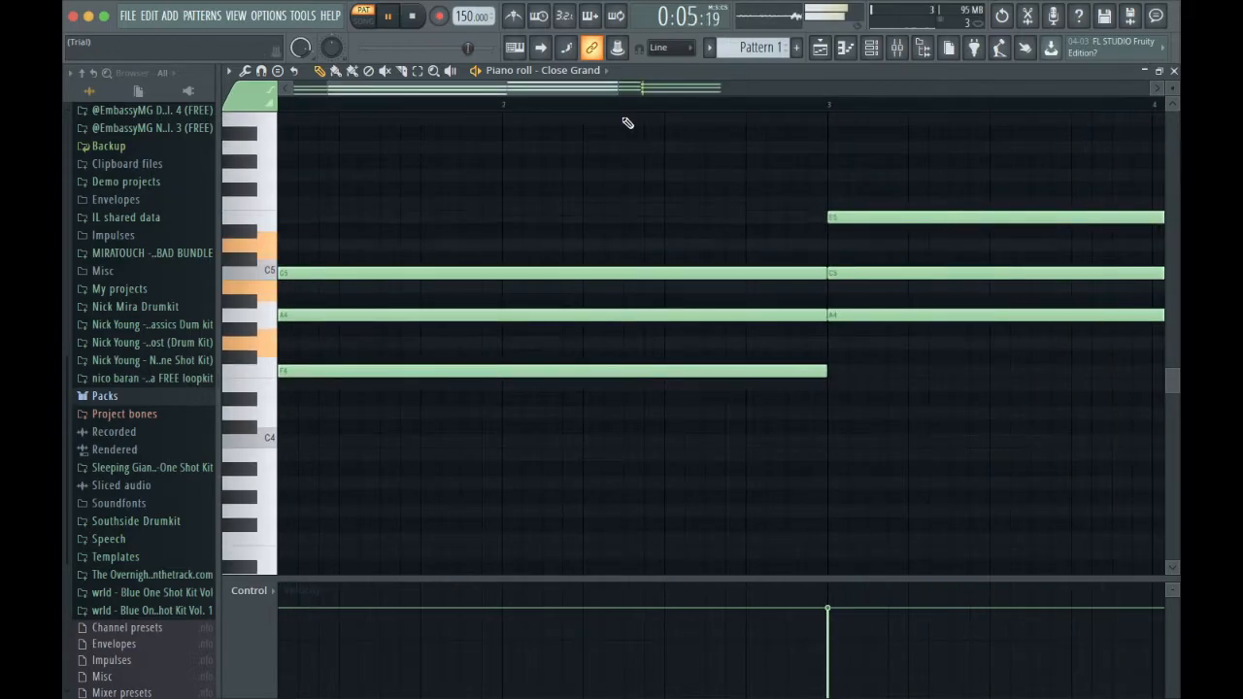
- Transpose all three chords down two semitones and play back the progression
scroll(414, 96, "down", 3)
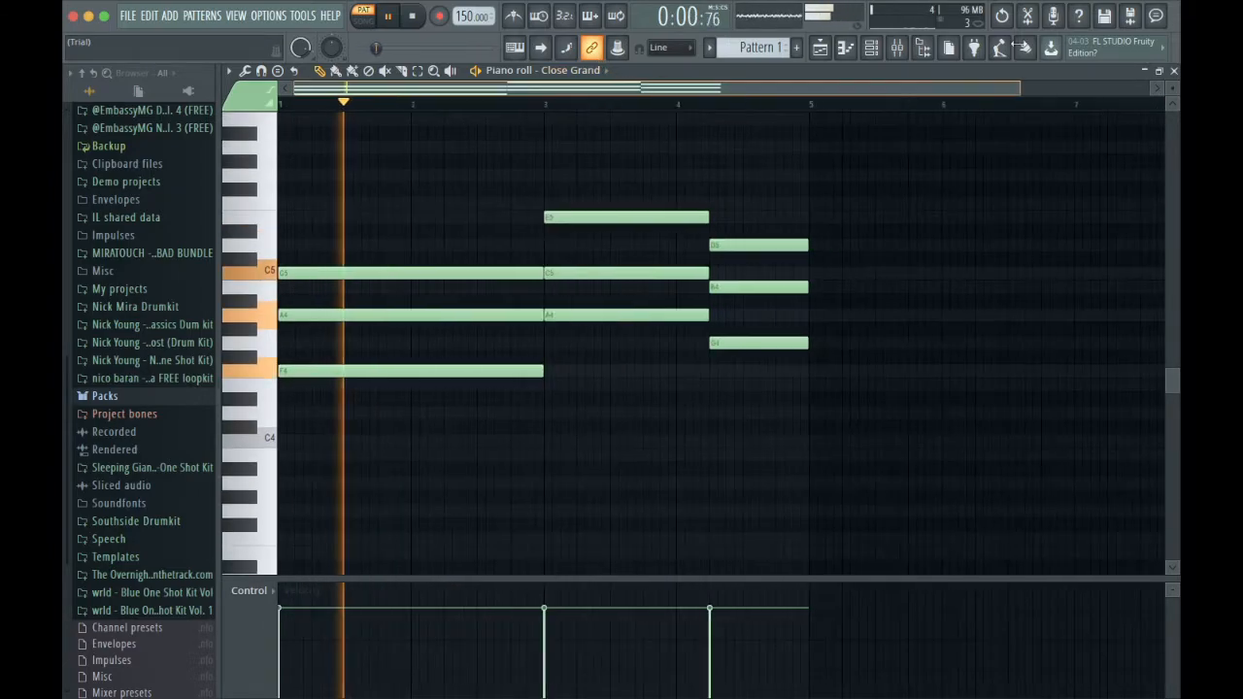
key("shift+Down")
key("shift+Down")
key("space")
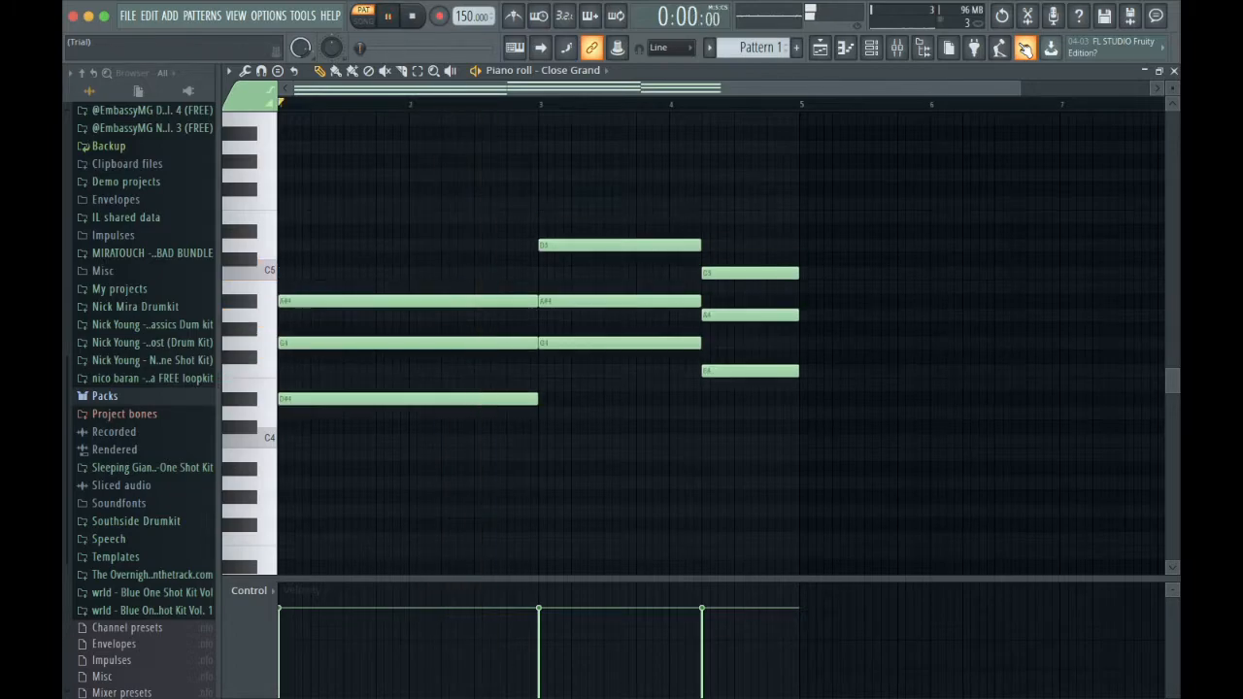
key("space")
scroll(825, 162, "up", 3)
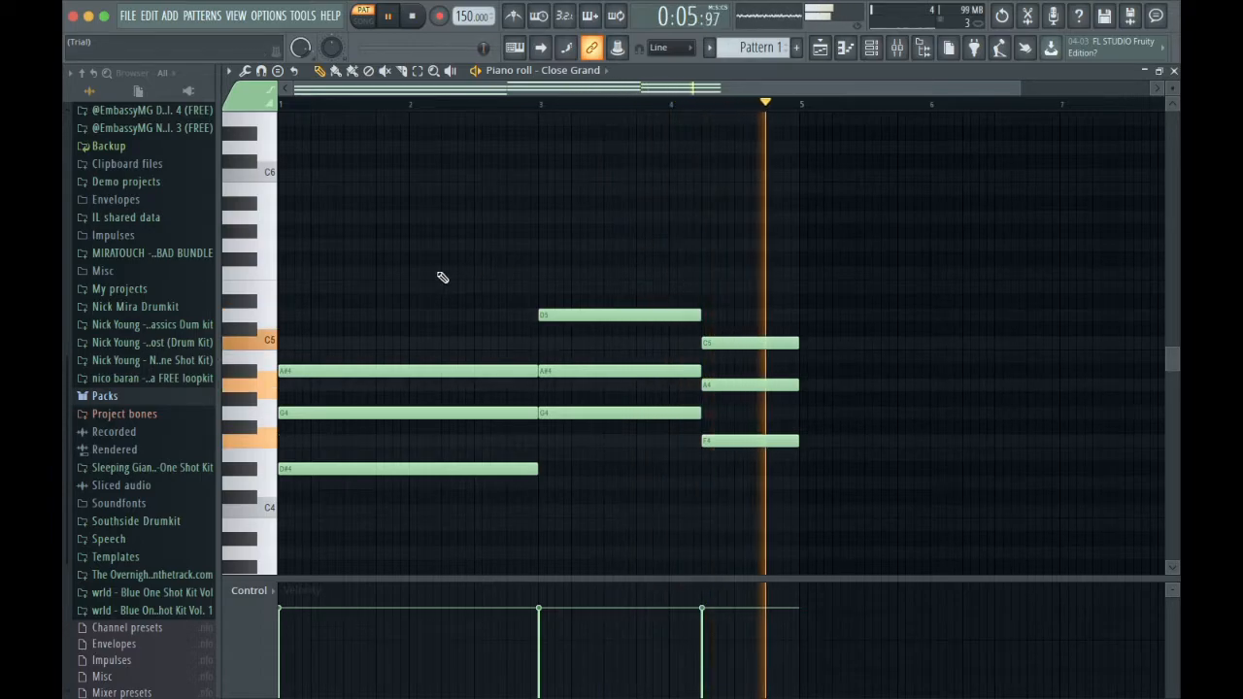
key("space")
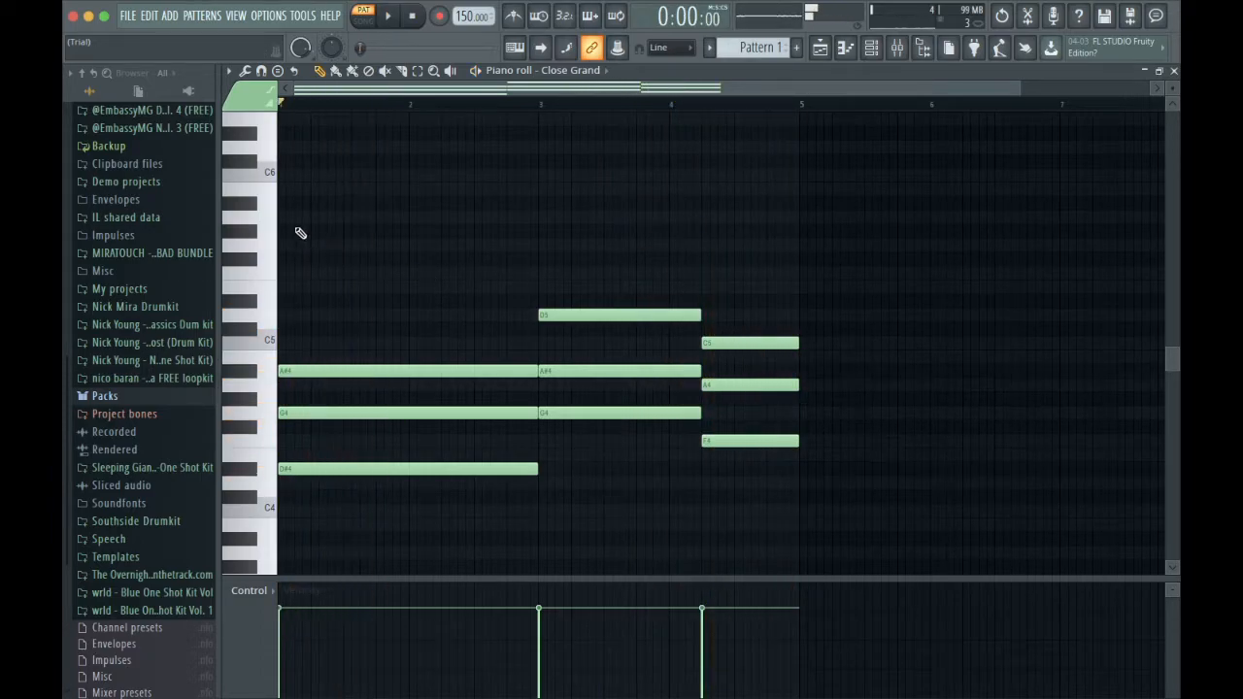
- Add G5 and F5 melody notes over the first chord, starting the G5 on beat 2 of bar 1
key("space")
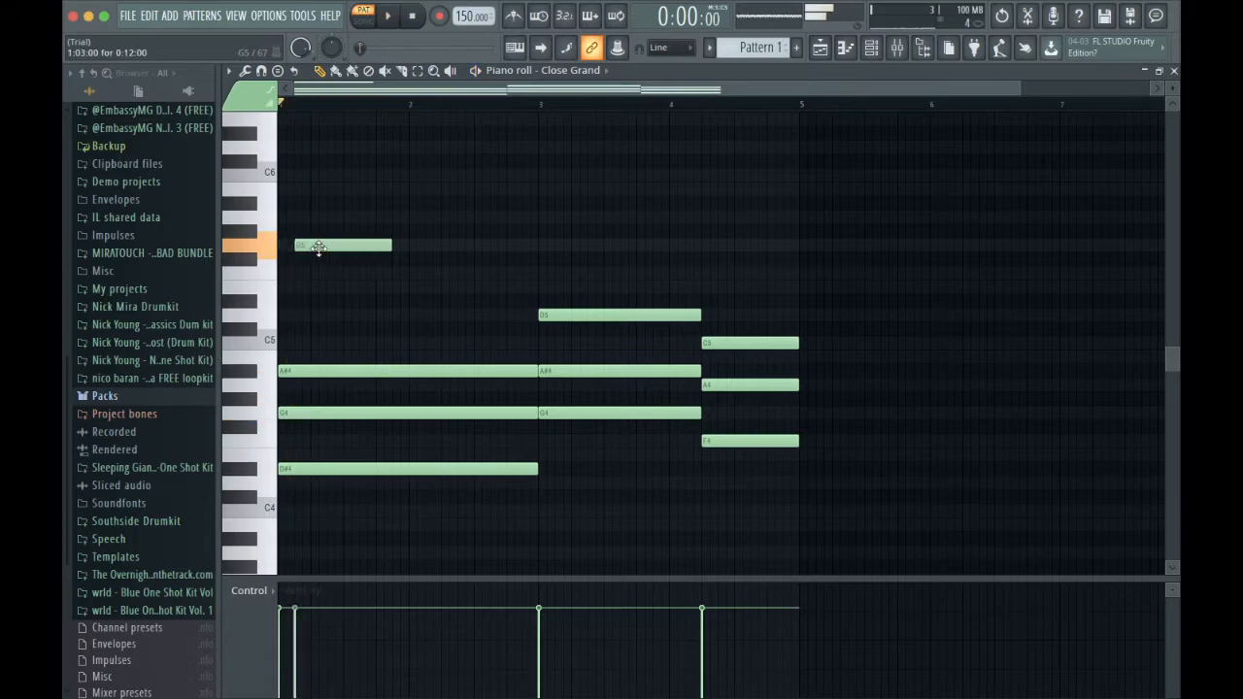
left_click_drag(322, 247, 313, 248)
key("space")
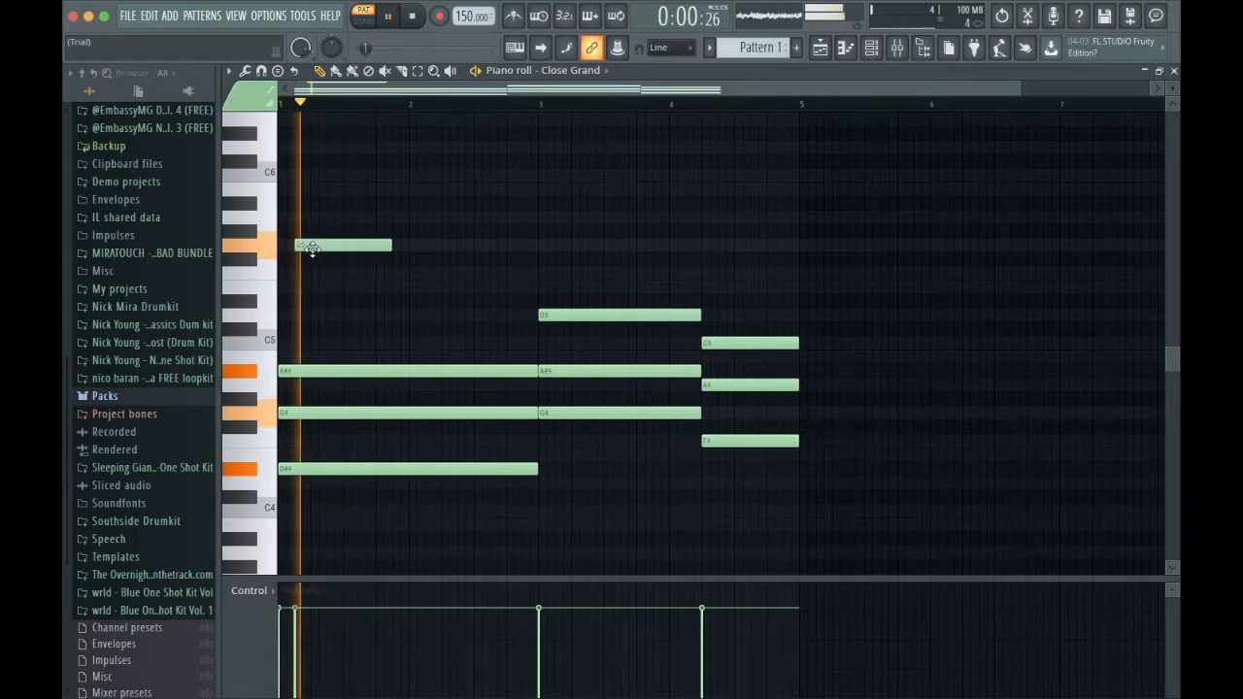
left_click_drag(319, 245, 326, 245)
key("space")
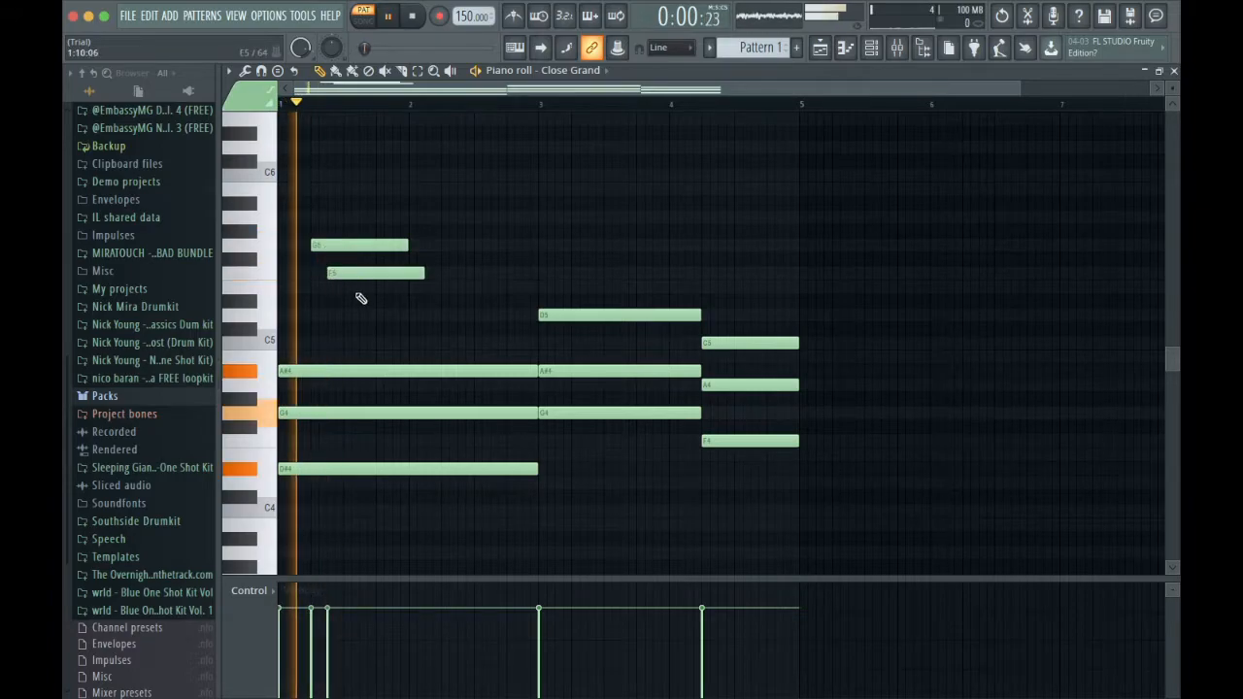
- Add a D5 from beat 4 of bar 1 and a one-beat C5 ending at bar 3, extending D5 to meet C5
key("space")
key("space")
left_click_drag(360, 314, 400, 316)
key("space")
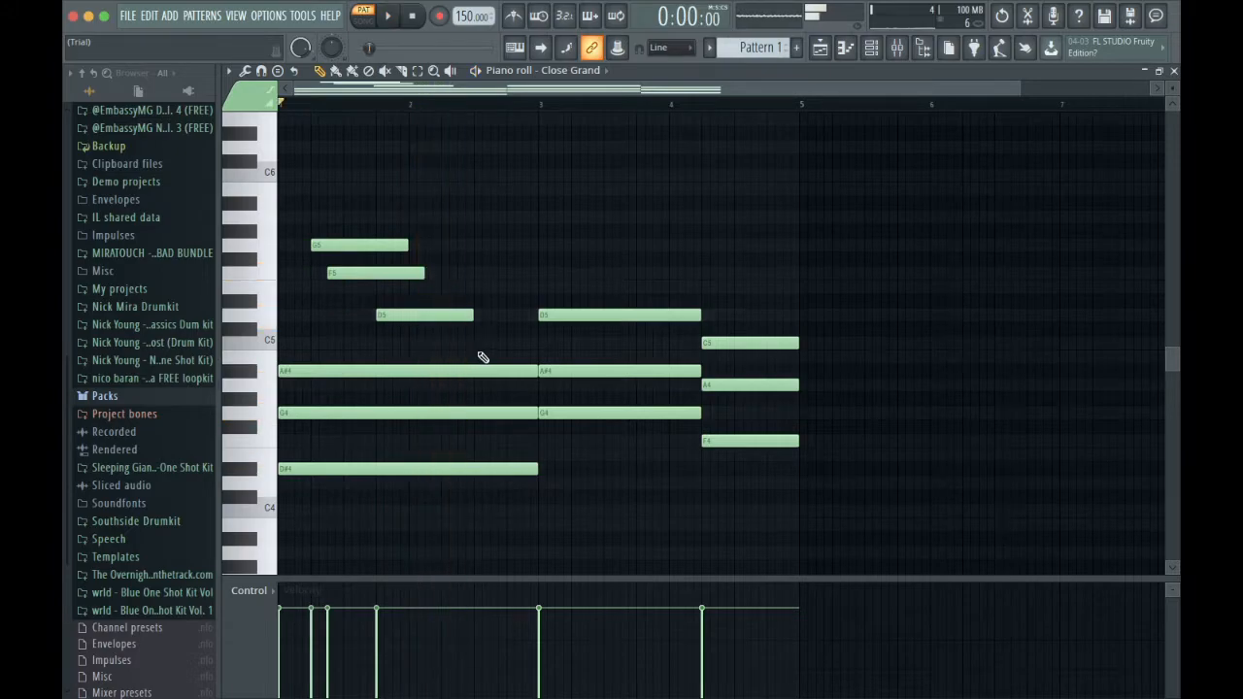
left_click_drag(496, 343, 540, 359)
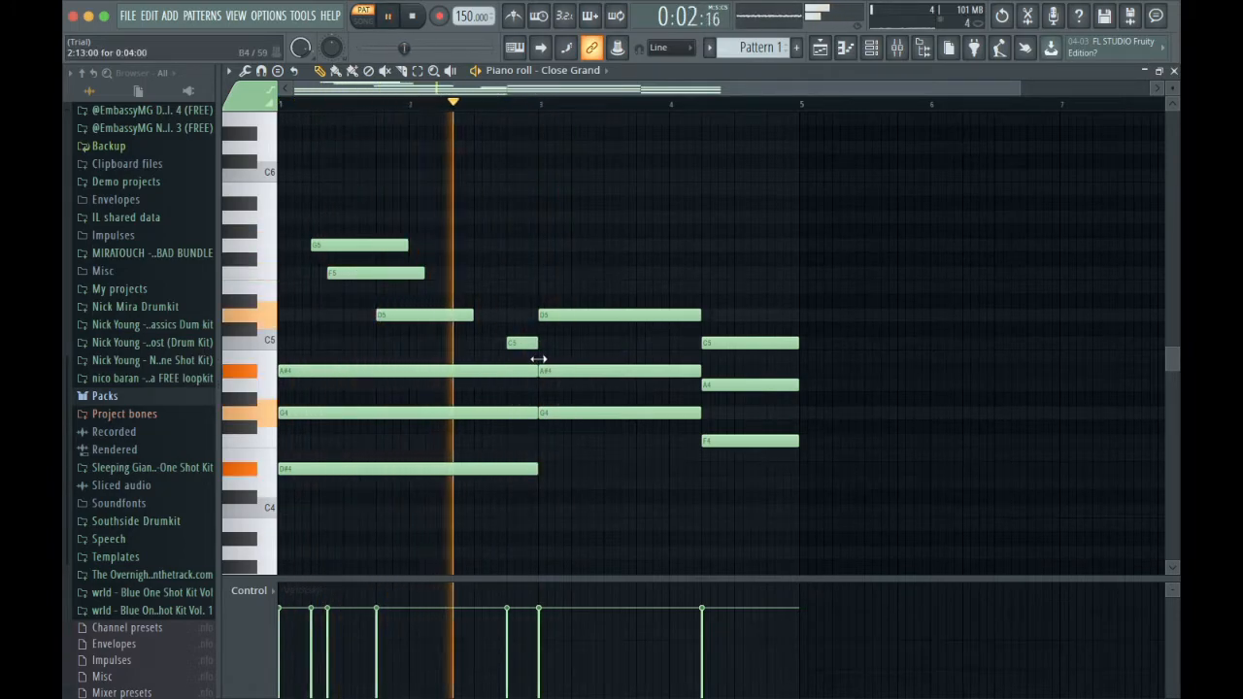
mouse_move(467, 312)
left_mouse_down()
mouse_move(492, 313)
mouse_move(468, 312)
left_mouse_up()
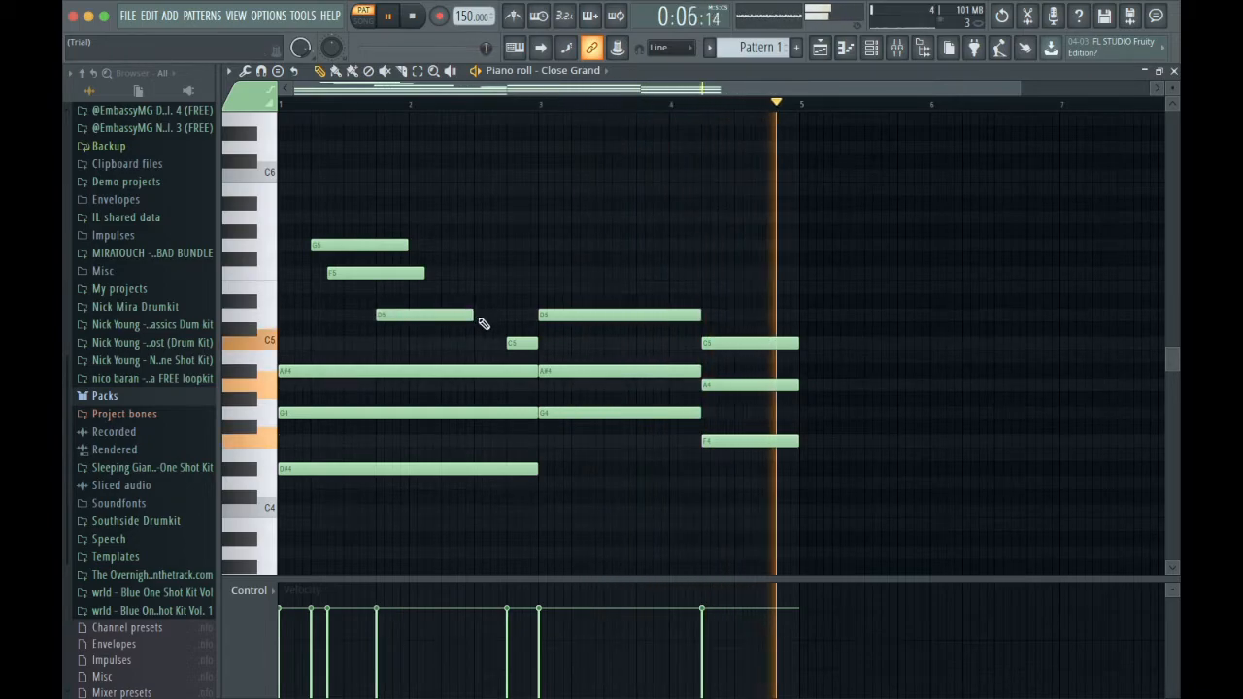
left_click_drag(475, 315, 507, 318)
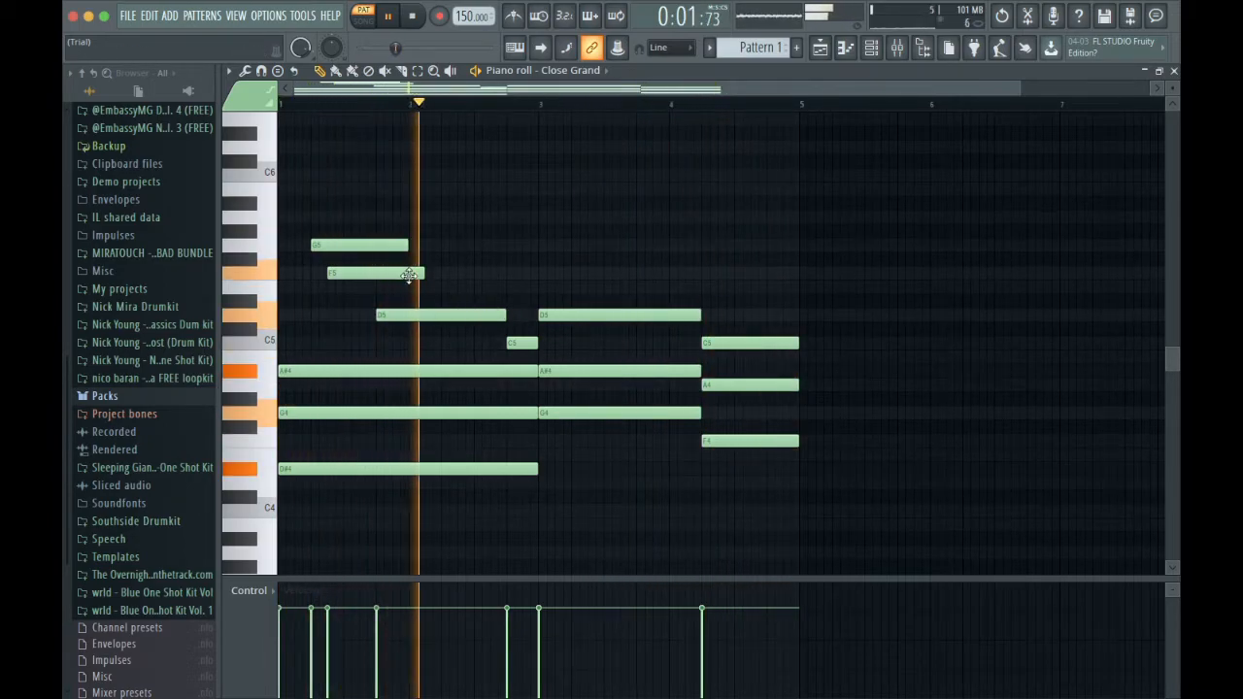
key("space")
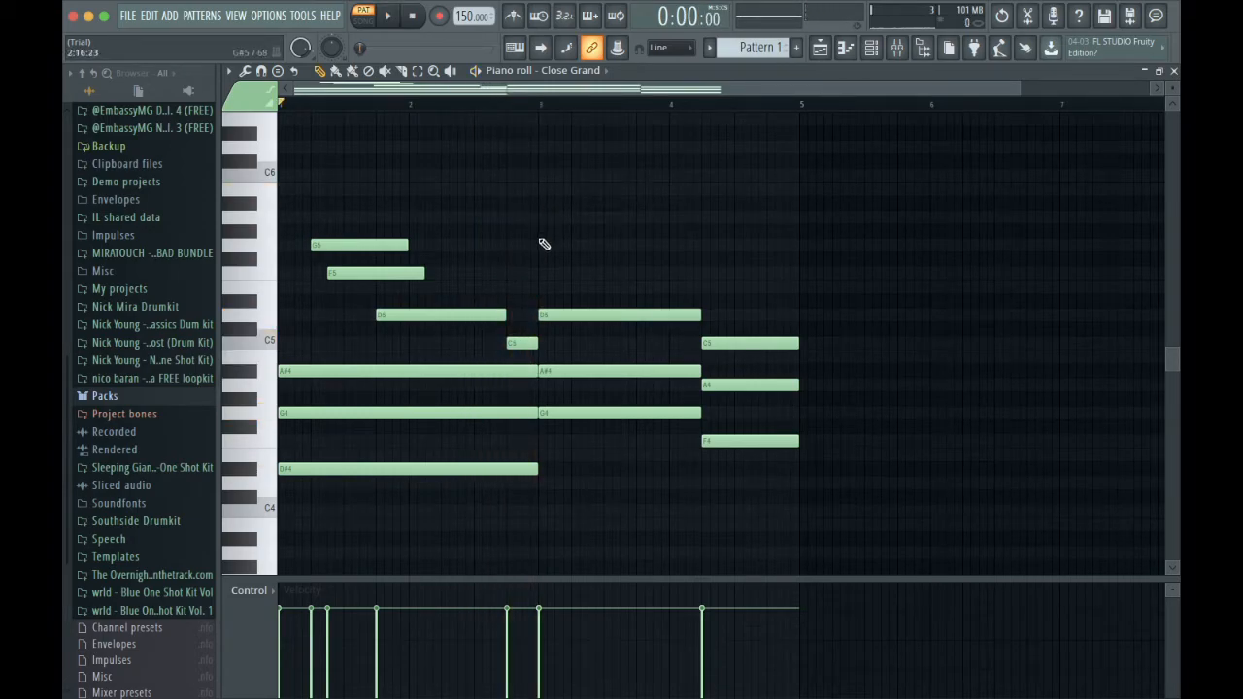
- Add overlapping A#5, C6 and A5 melody notes over the second chord, auditioning them from bar 3
left_click(540, 101)
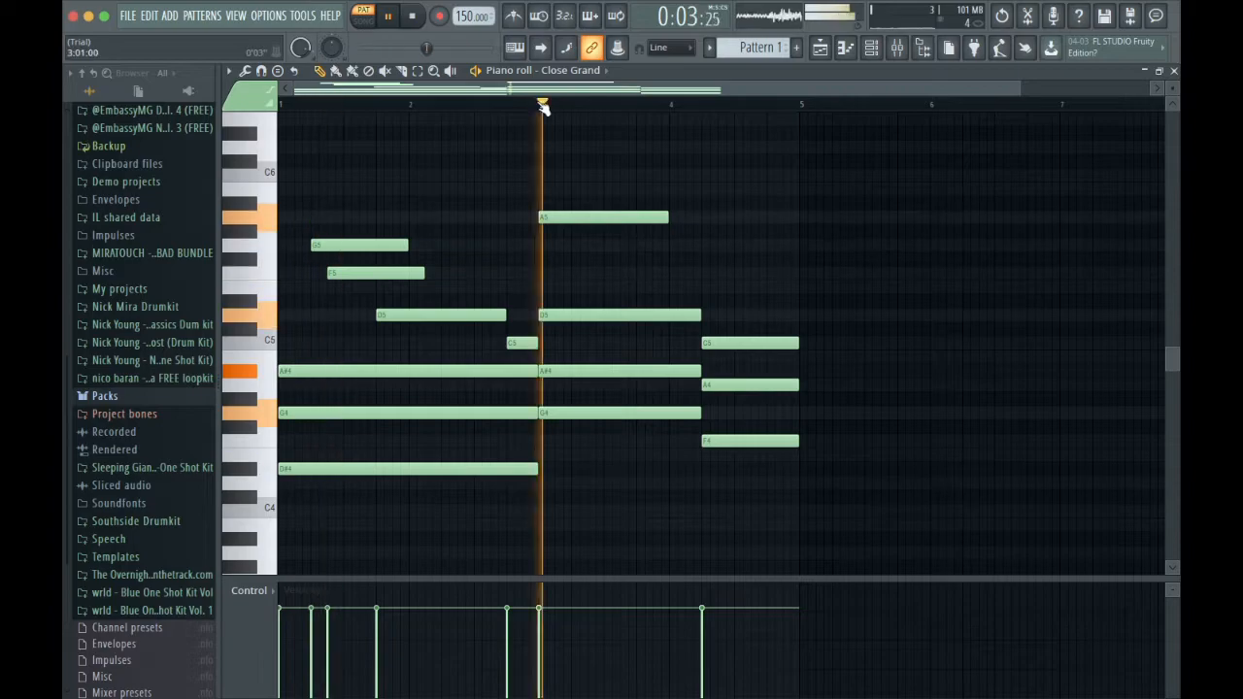
key("space")
key("space")
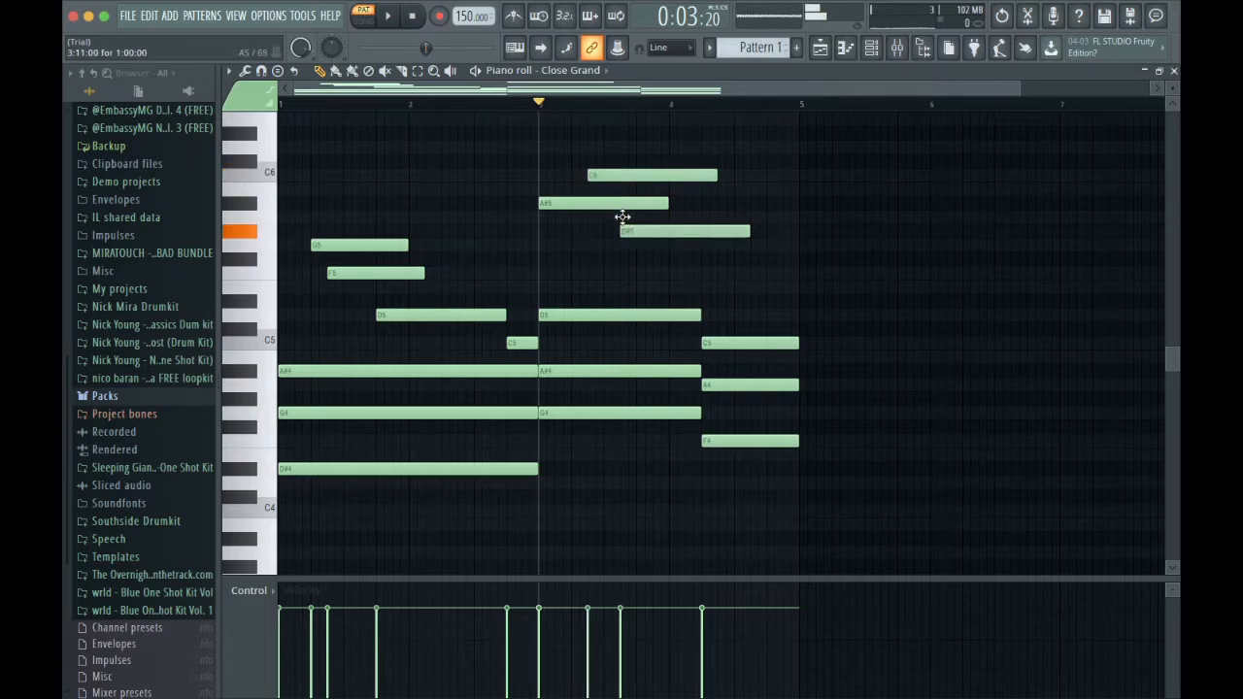
key("space")
left_click_drag(634, 219, 659, 222)
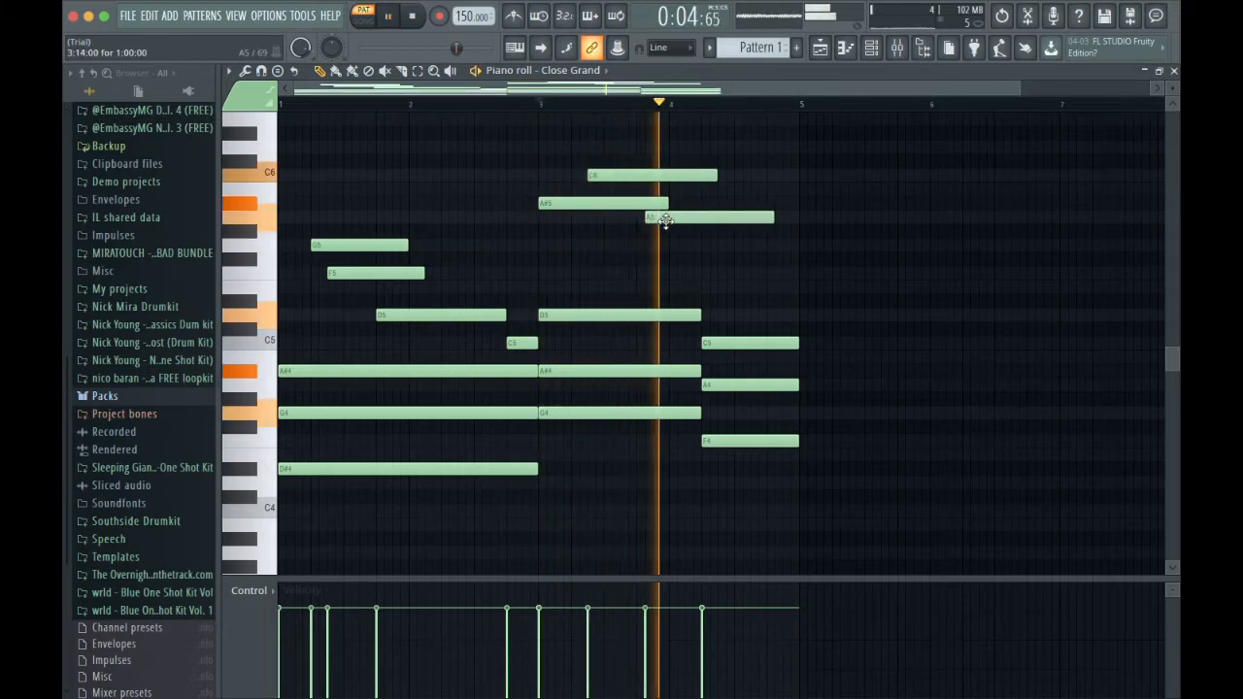
key("space")
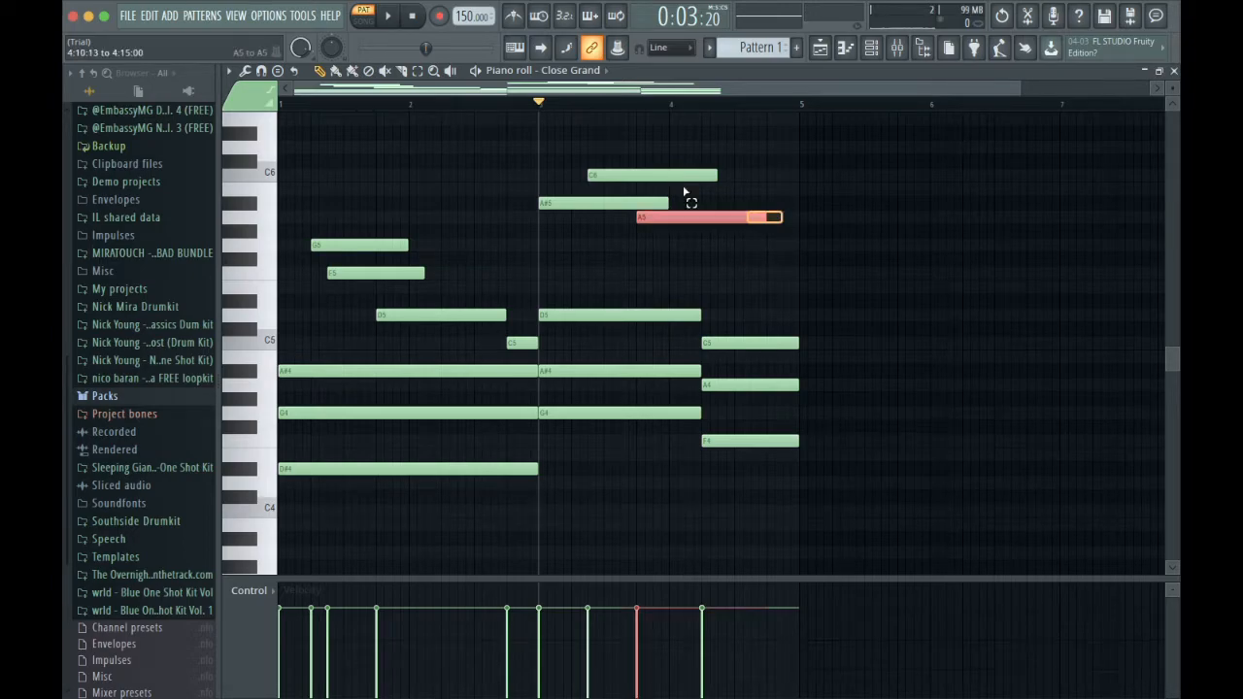
- Trim the A#5, C6 and A5 notes with legato so each ends where the following one starts
left_click_drag(685, 204, 610, 128)
key("ctrl+l")
key("space")
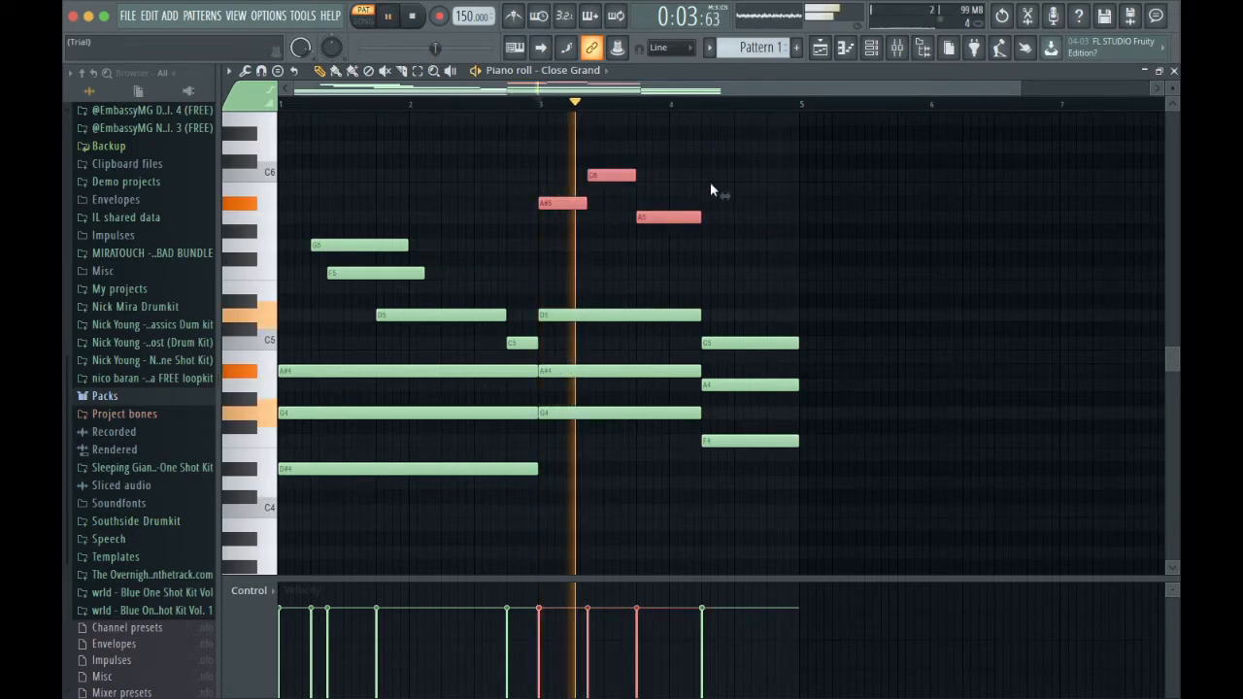
- Finish the melody in bar 4 with one-beat A5 and F5 notes on beats 3 and 4
left_click(738, 244)
key("space")
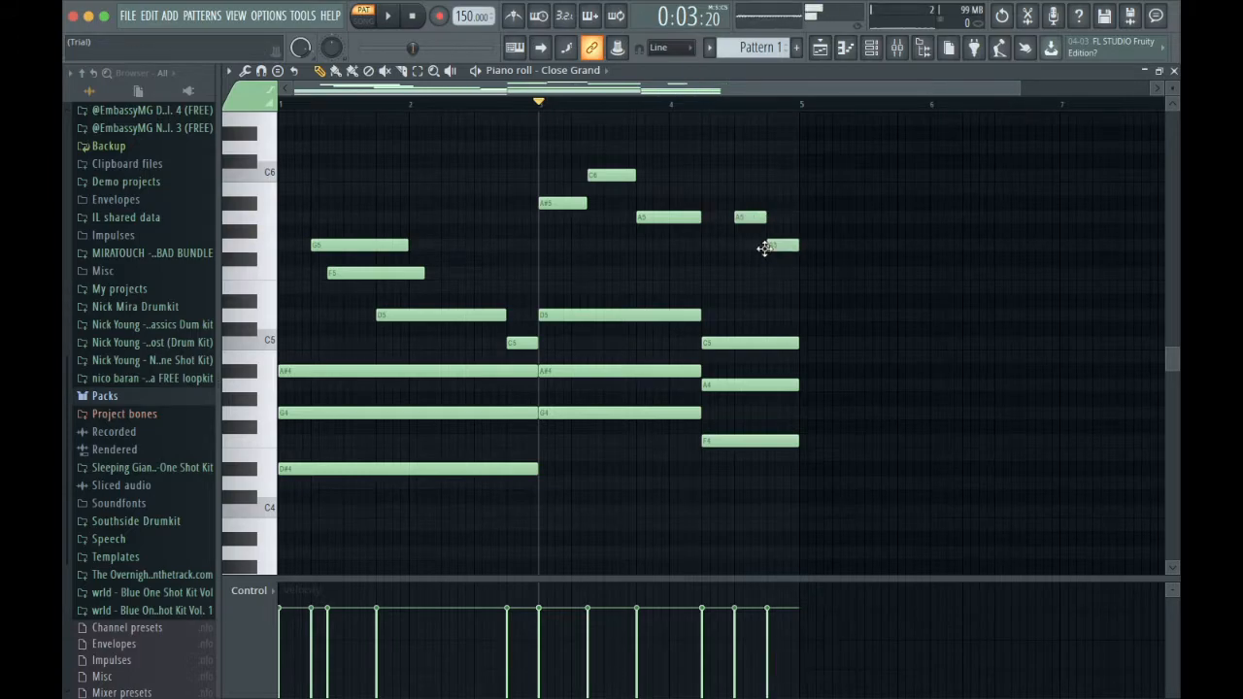
left_click_drag(769, 263, 769, 277)
key("space")
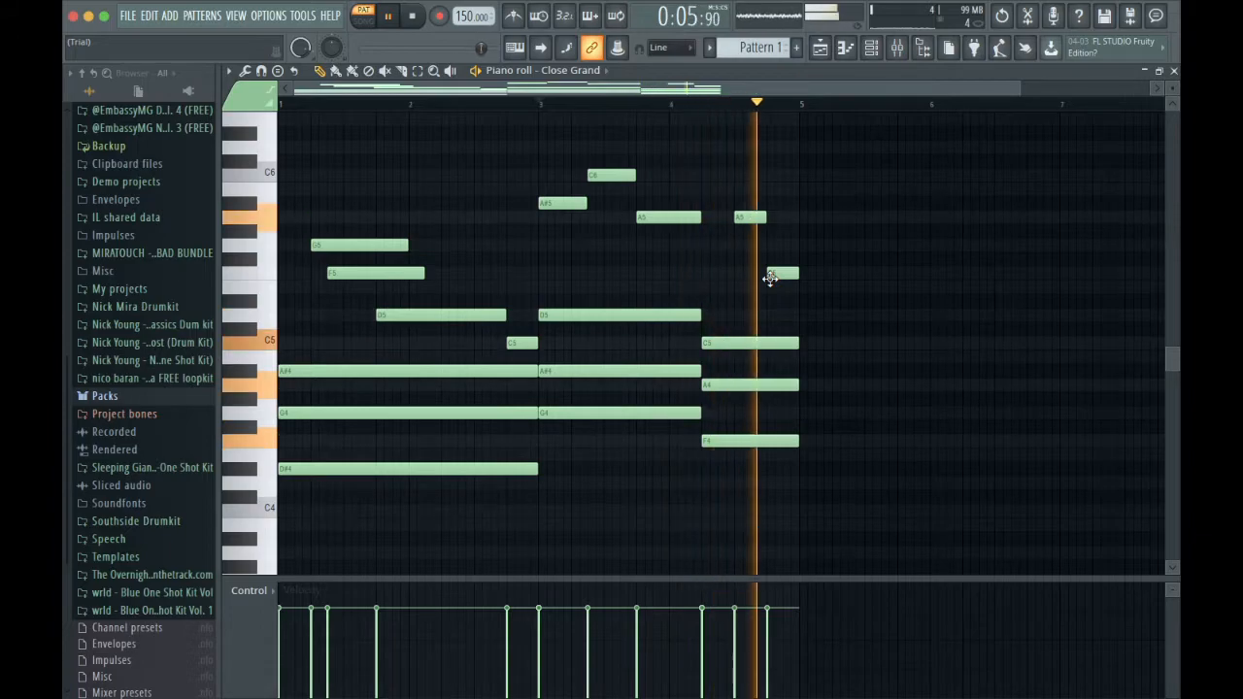
- Duplicate the whole four-bar chord and melody section into bars 5 to 8
key("ctrl+b")
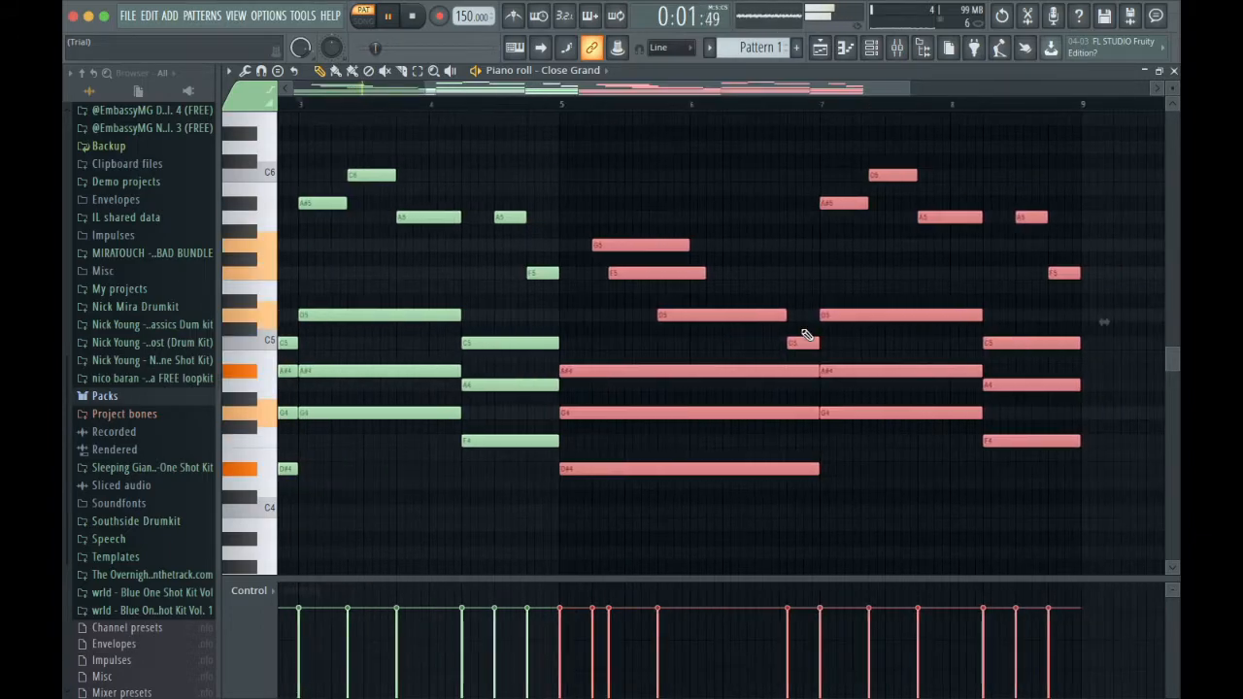
left_click(716, 204)
- Add a one-beat high G6 note at the start of bar 1, above the melody
scroll(734, 214, "up", 3)
key("space")
key("space")
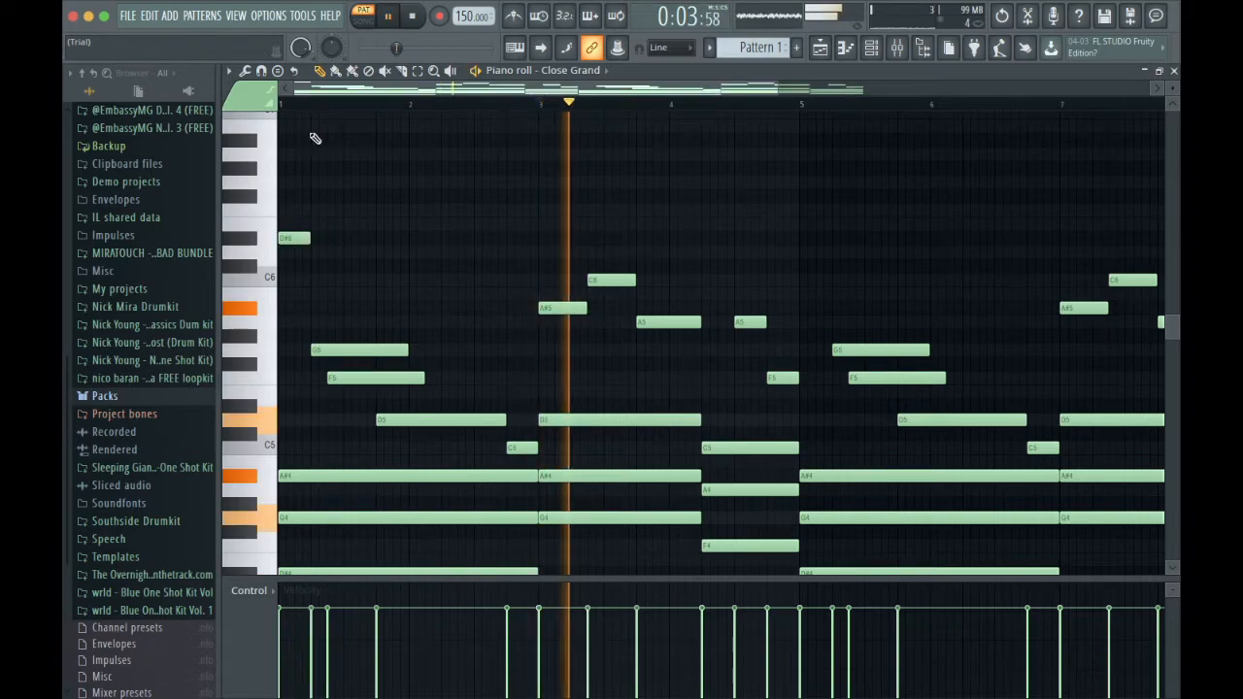
left_click(282, 103)
key("space")
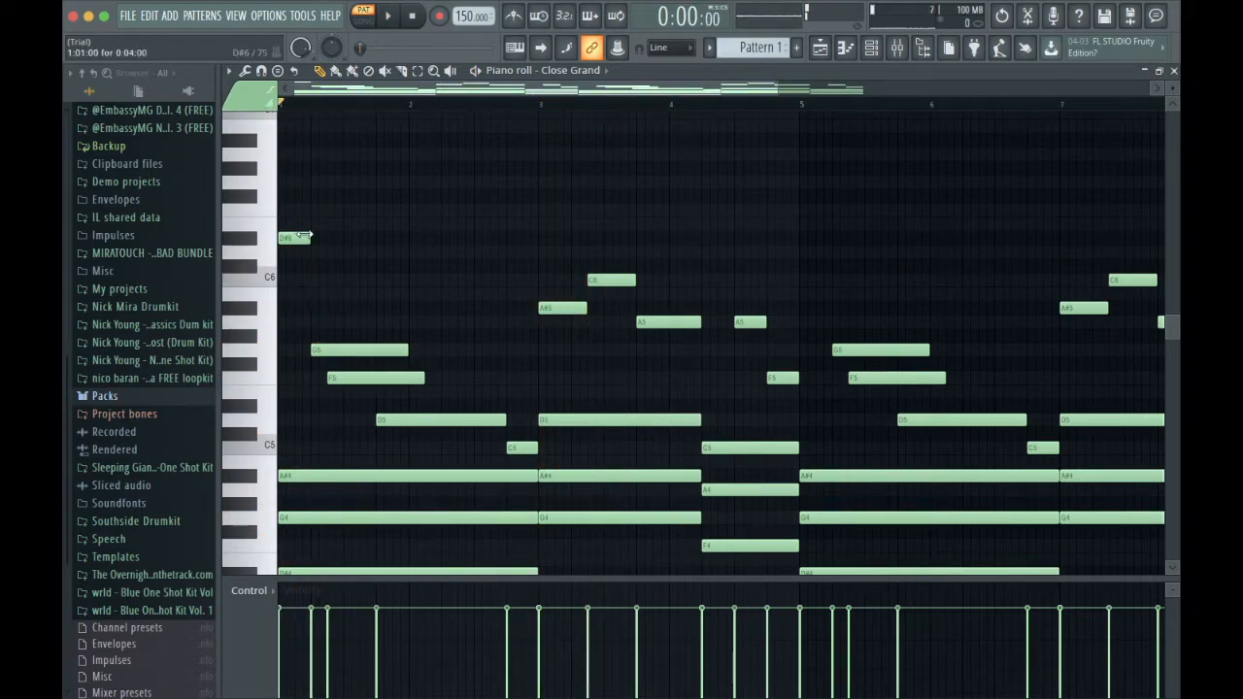
key("space")
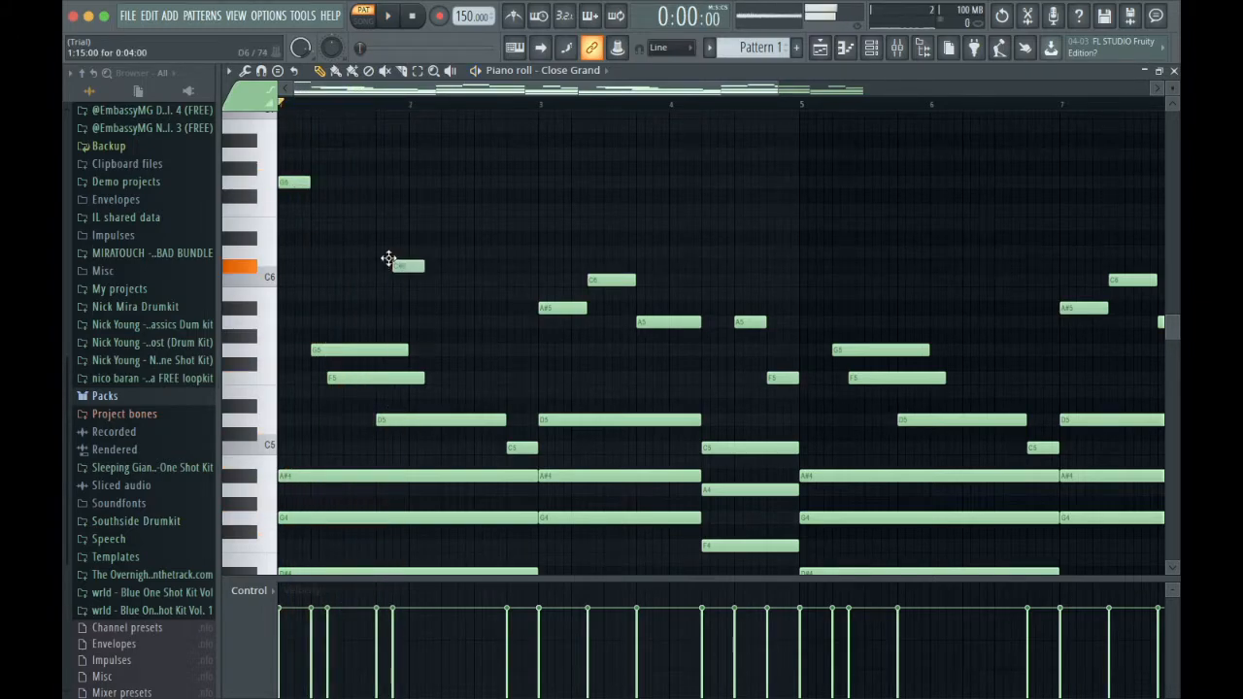
- Add a long D6 accent from beat 4 of bar 1, and change the opening G6 accent to a three-beat F6
key("space")
left_click_drag(408, 252, 500, 256)
left_click(301, 184)
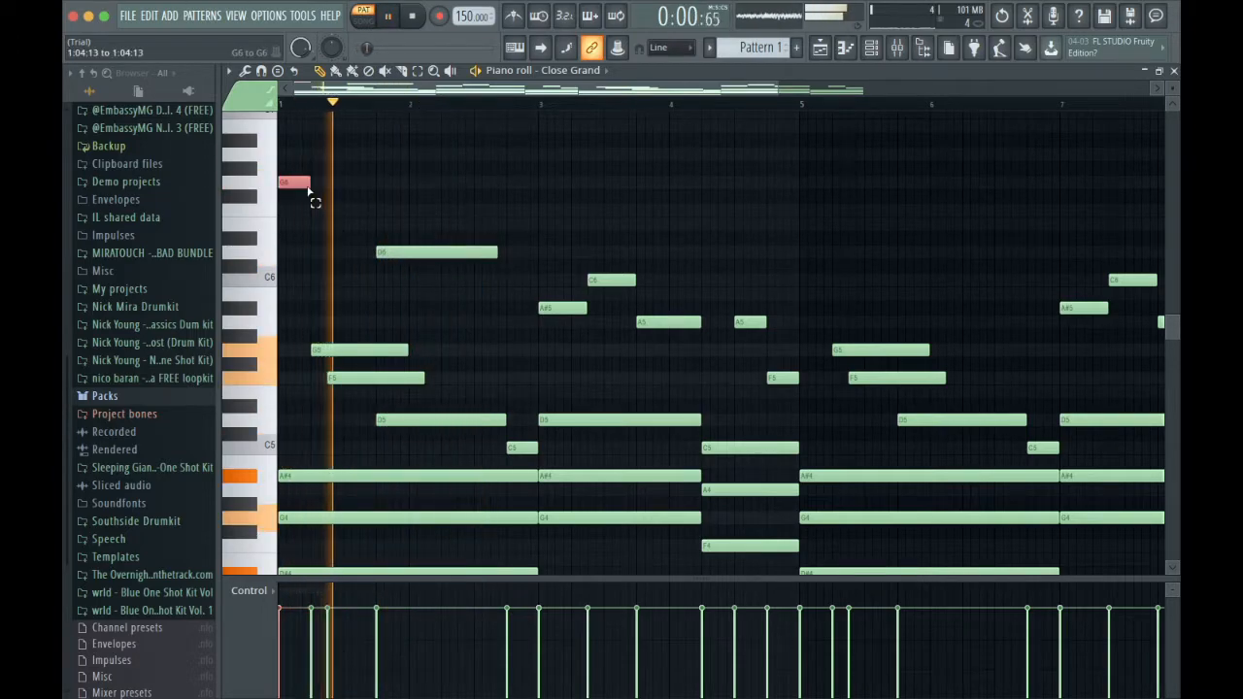
key("space")
scroll(306, 185, "up", 2)
key("shift+Down")
key("space")
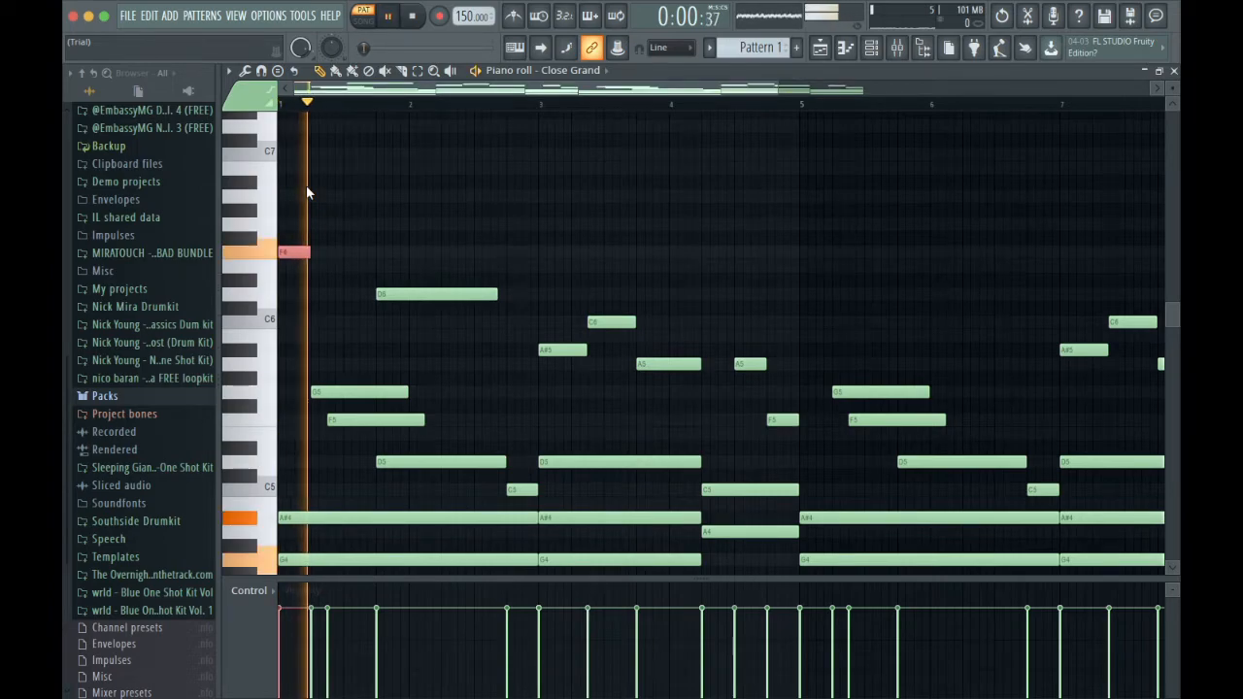
left_click_drag(308, 252, 377, 252)
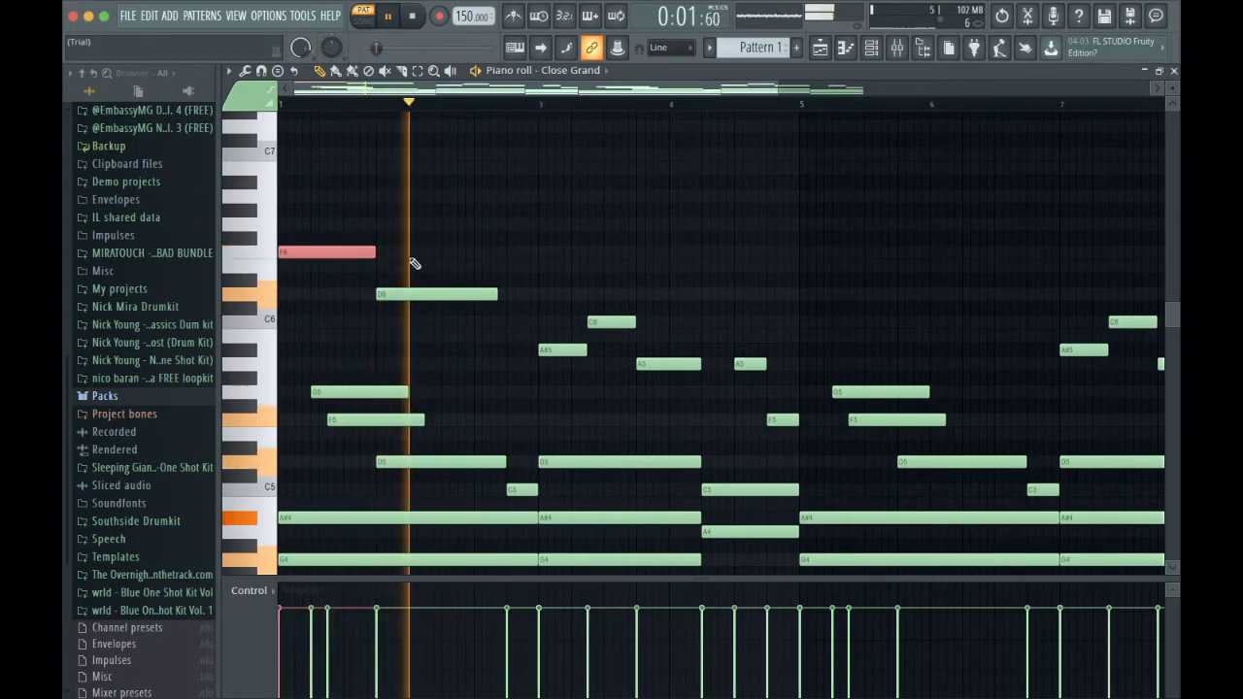
- Add a three-beat F6 at the start of bar 3 and a G6 filling the whole of bar 4
left_click(541, 252)
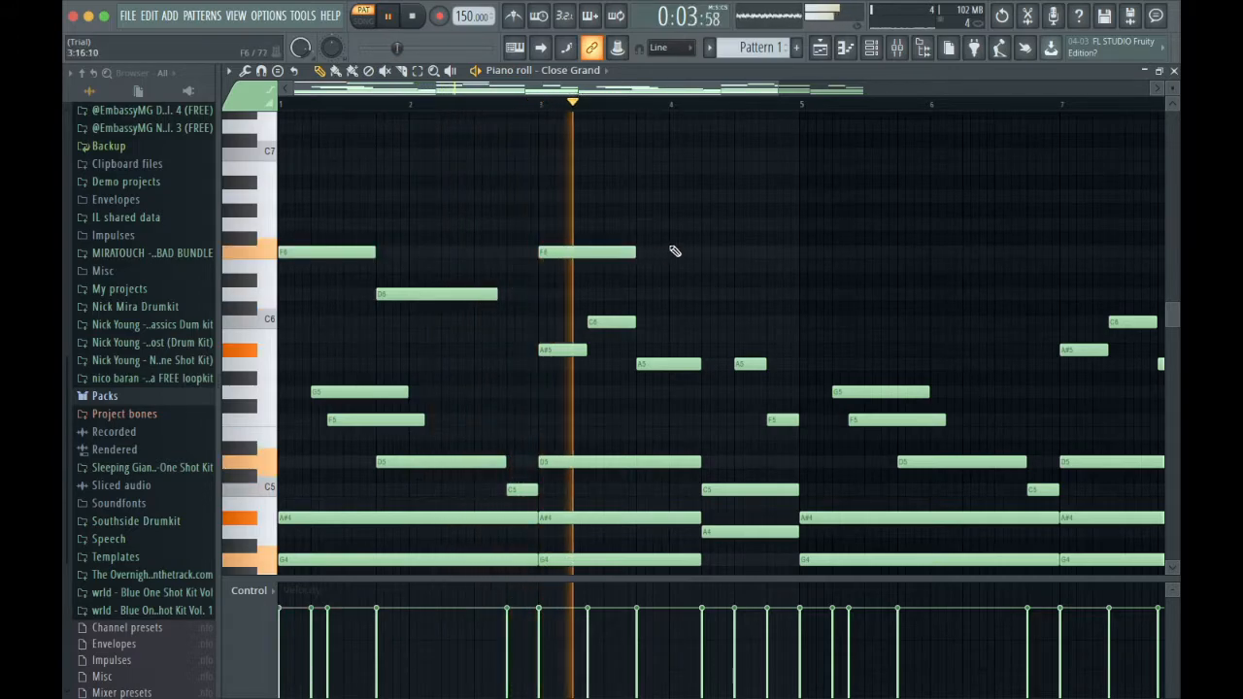
left_click(680, 224)
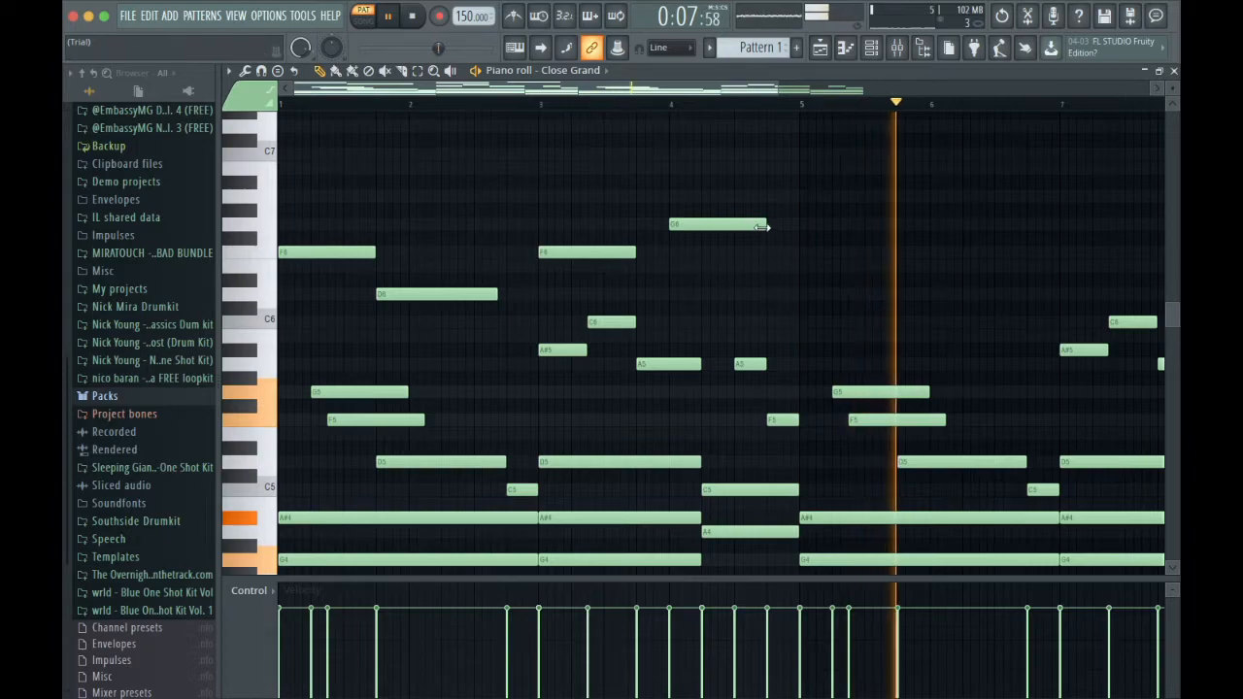
left_click_drag(767, 225, 799, 225)
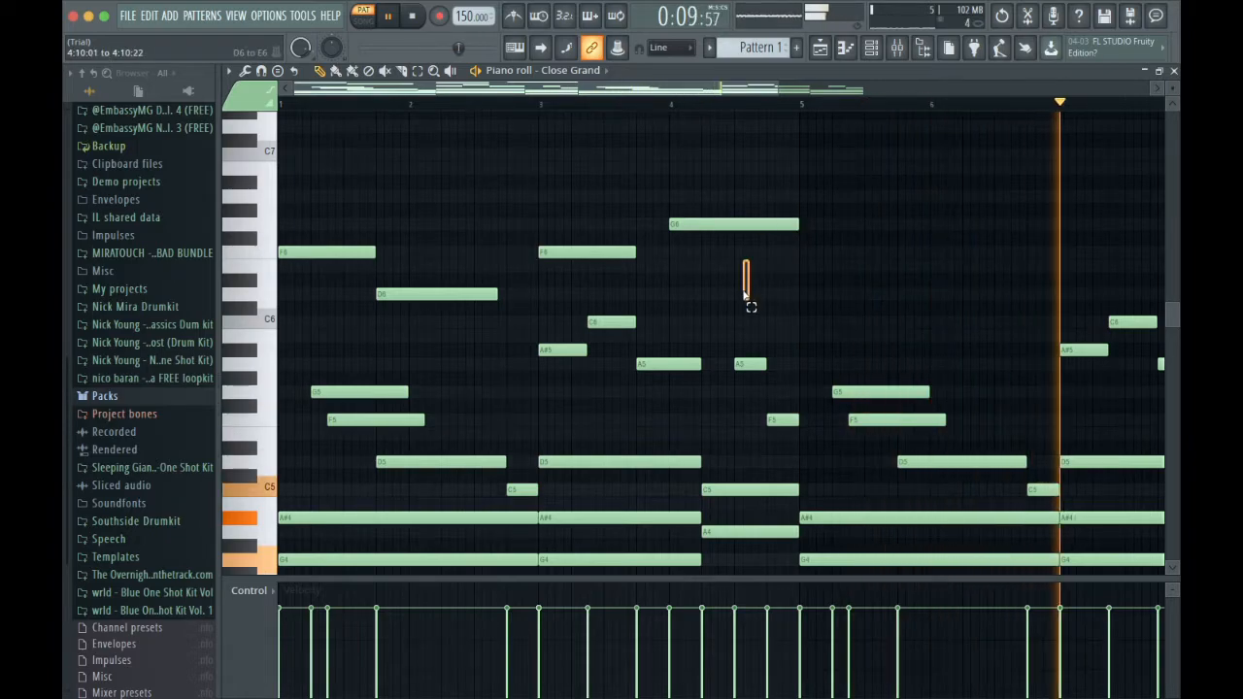
- Duplicate the high accent notes of bars 1 to 4 into bars 5 to 8 and clear the selection
left_click_drag(769, 302, 329, 188)
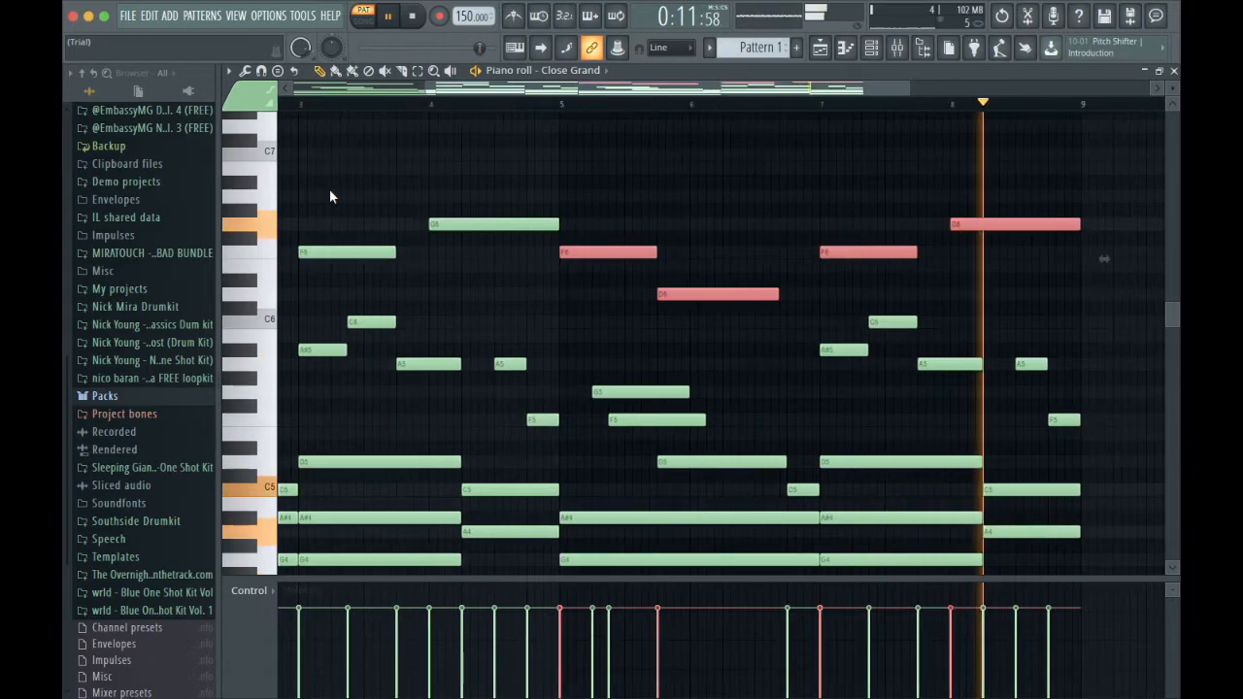
left_click(837, 167)
right_click(857, 168)
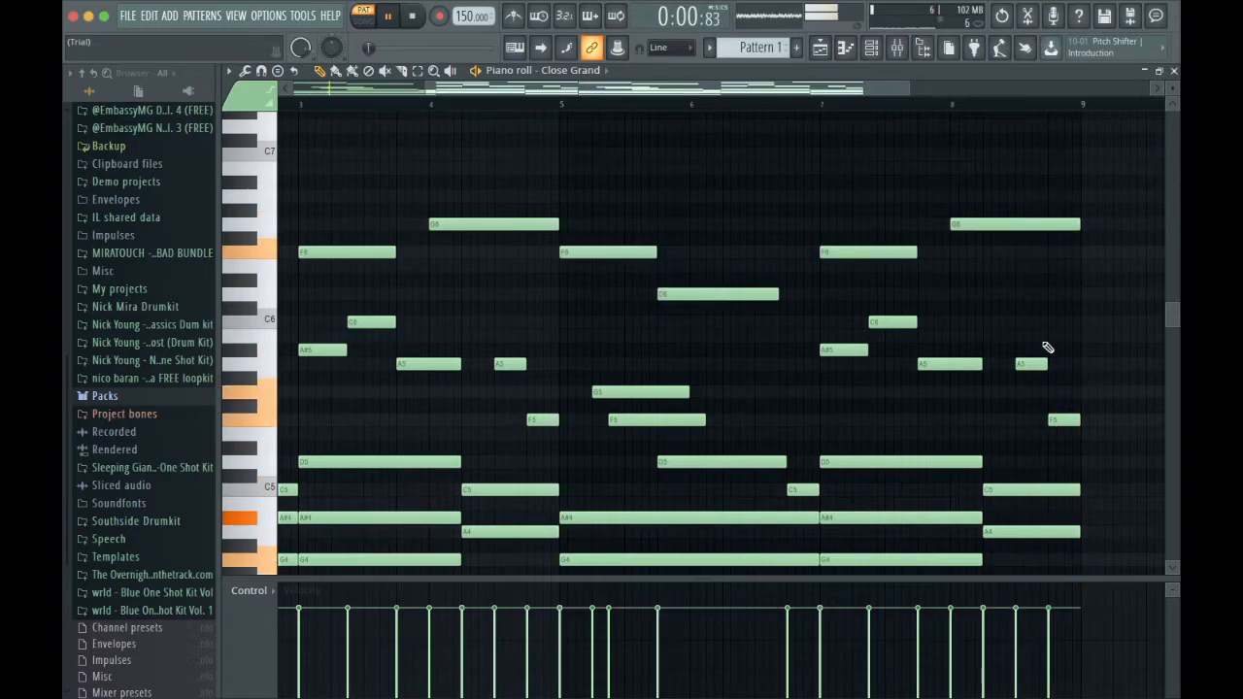
scroll(1058, 370, "up", 3)
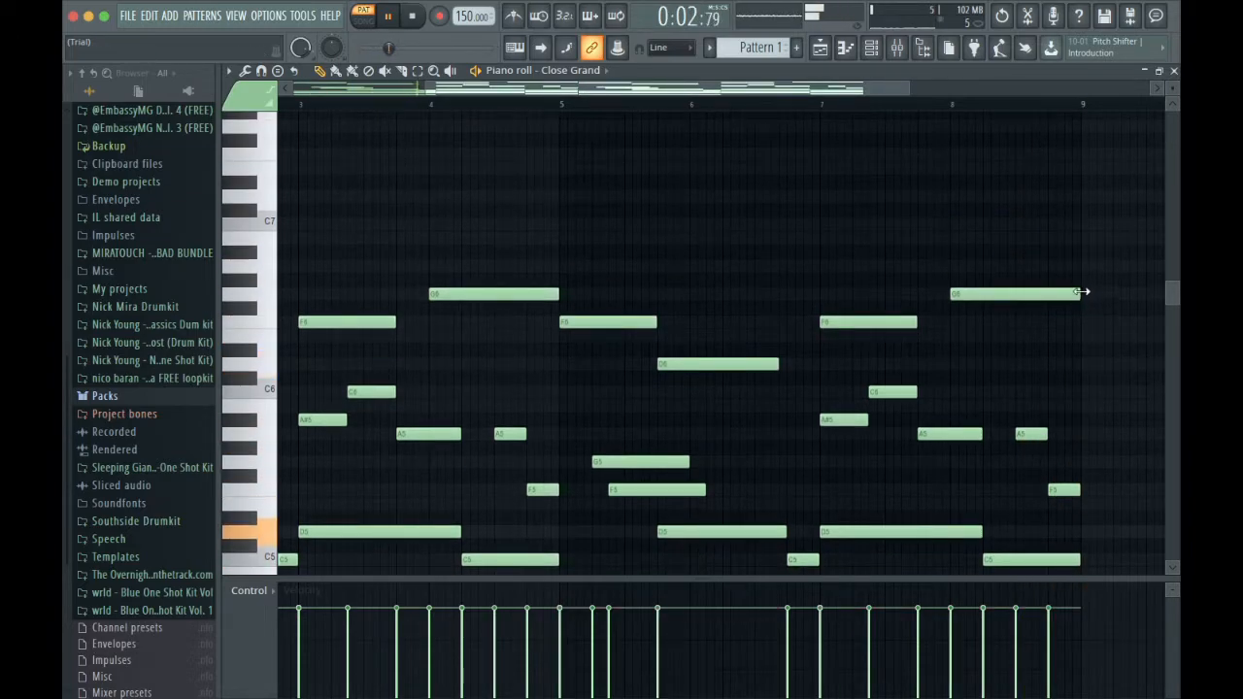
- Add a G5 note about 1.75 beats long on beat 2 of bar 2, and the same note in bar 6
scroll(1081, 292, "left", 4)
scroll(1079, 292, "down", 2)
key("space")
key("space")
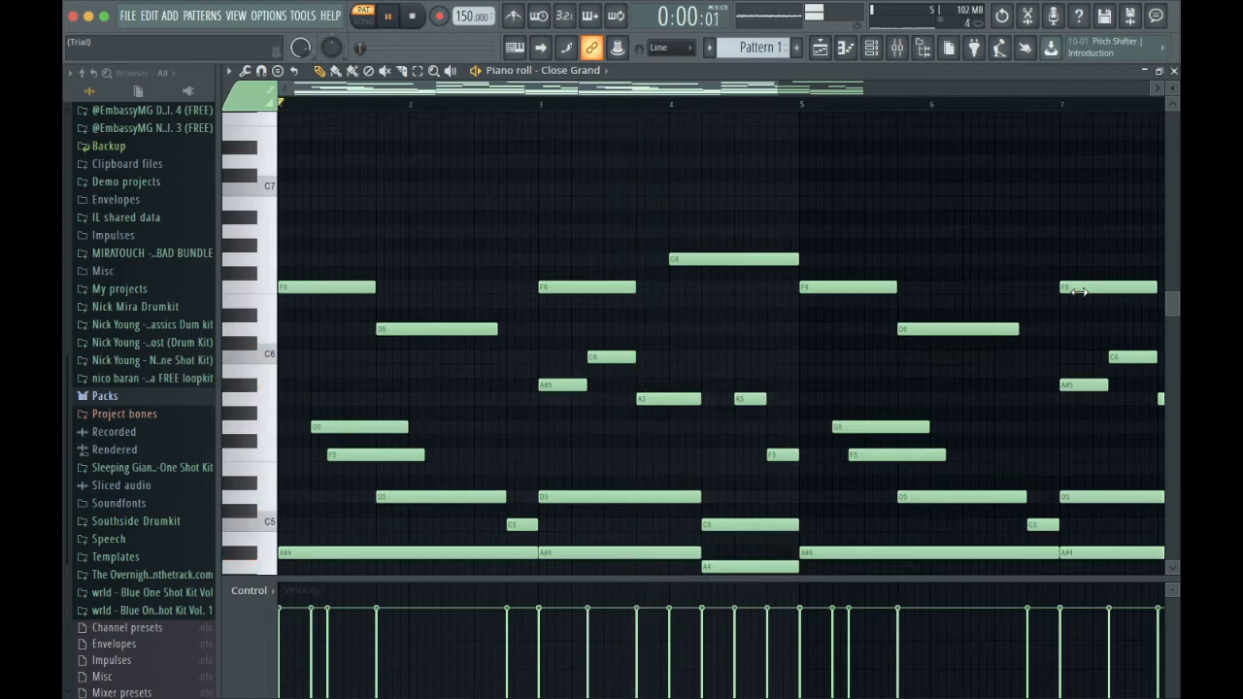
left_click(466, 456)
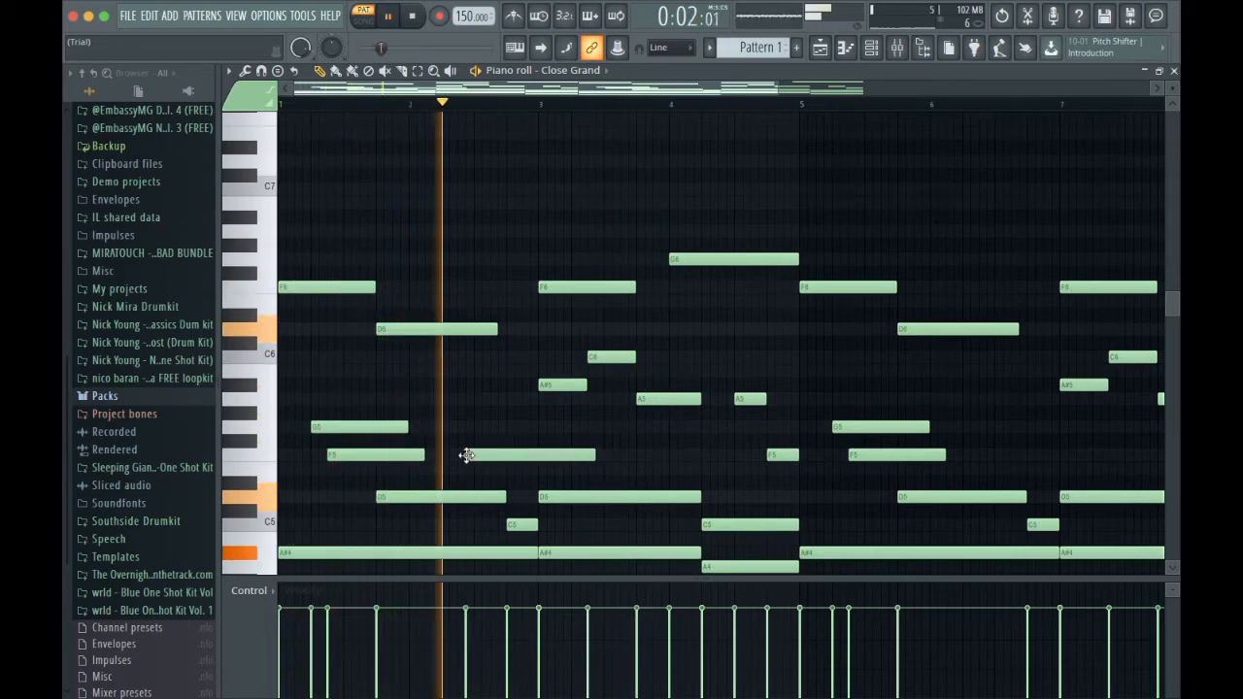
mouse_move(466, 455)
left_mouse_down()
mouse_move(456, 388)
mouse_move(454, 434)
left_mouse_up()
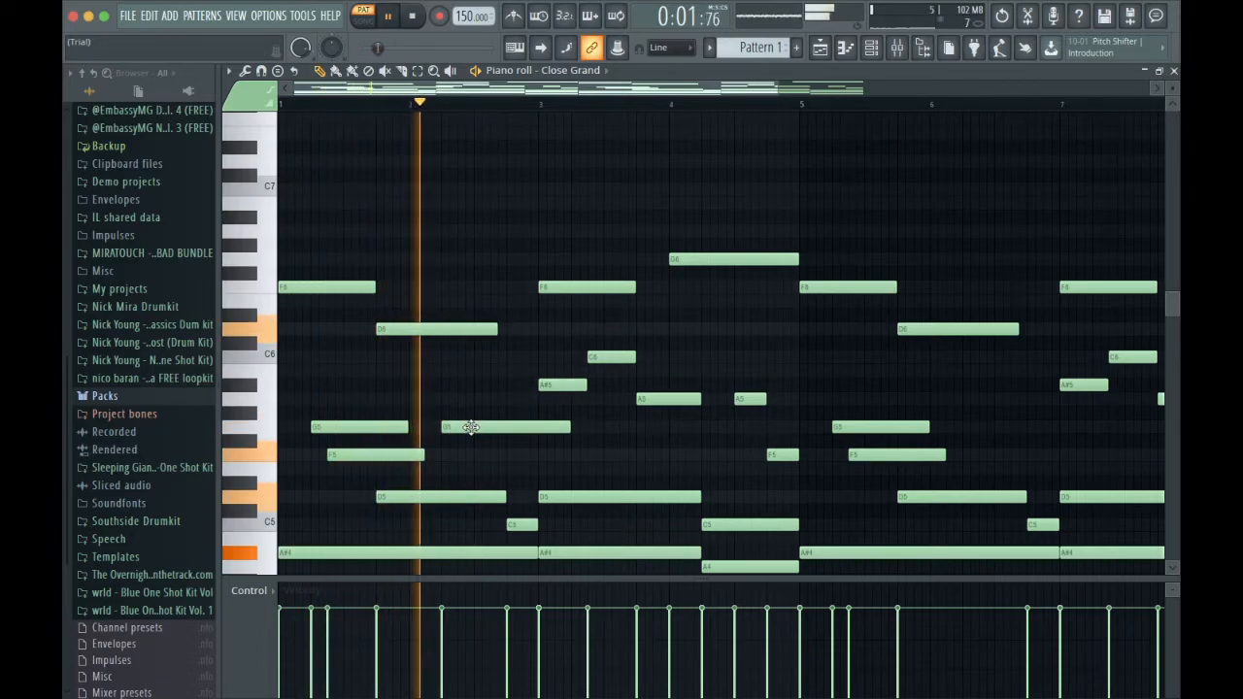
left_click_drag(570, 428, 498, 430)
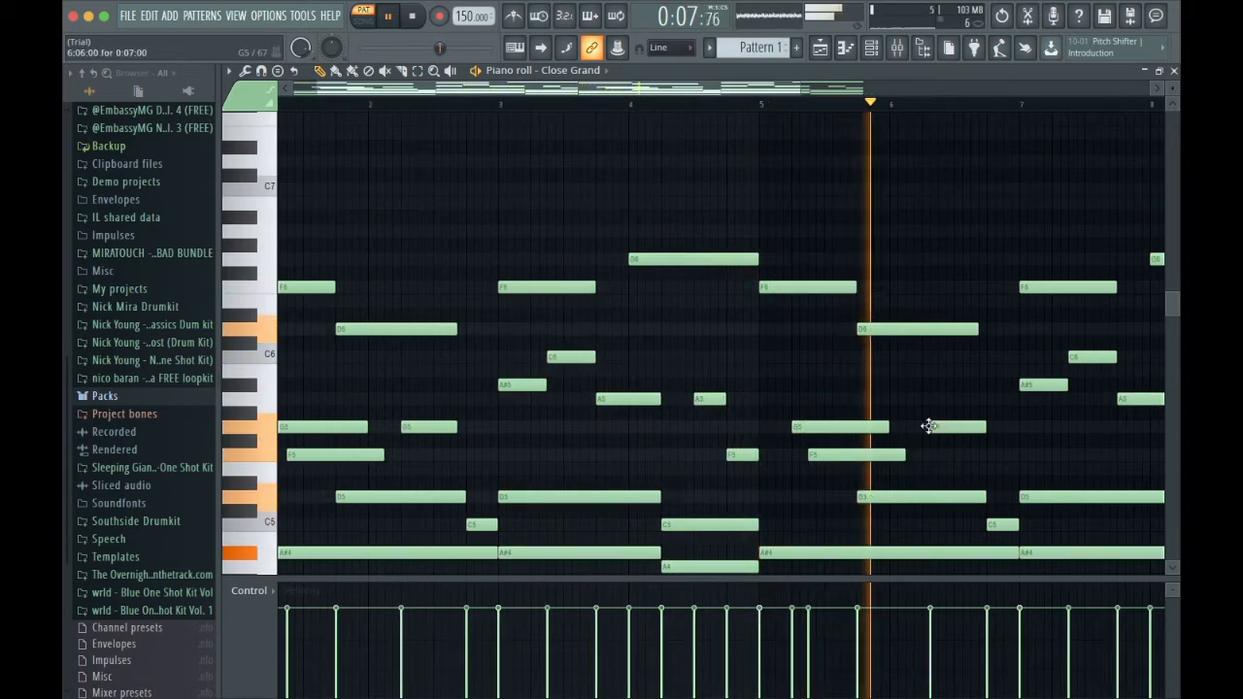
left_click(933, 427)
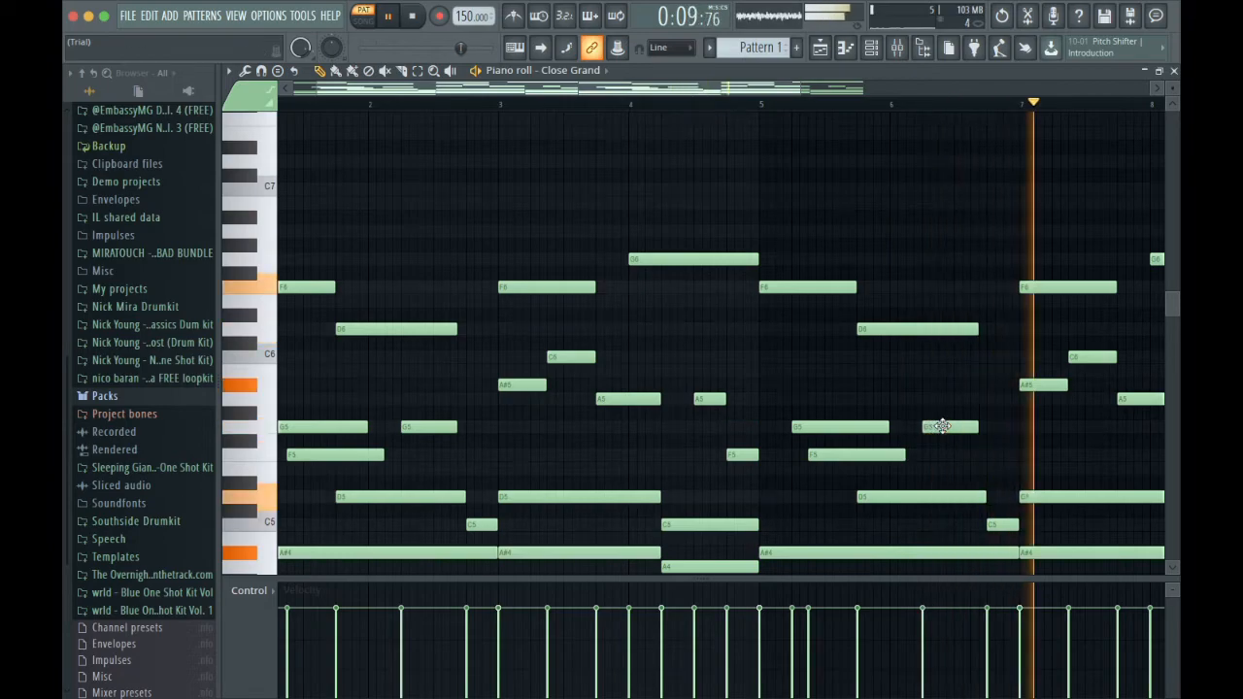
- Copy the lowest note of every chord one octave down as bass notes D#3, G3 and F3 across all eight bars
scroll(916, 440, "down", 5)
scroll(916, 441, "left", 4)
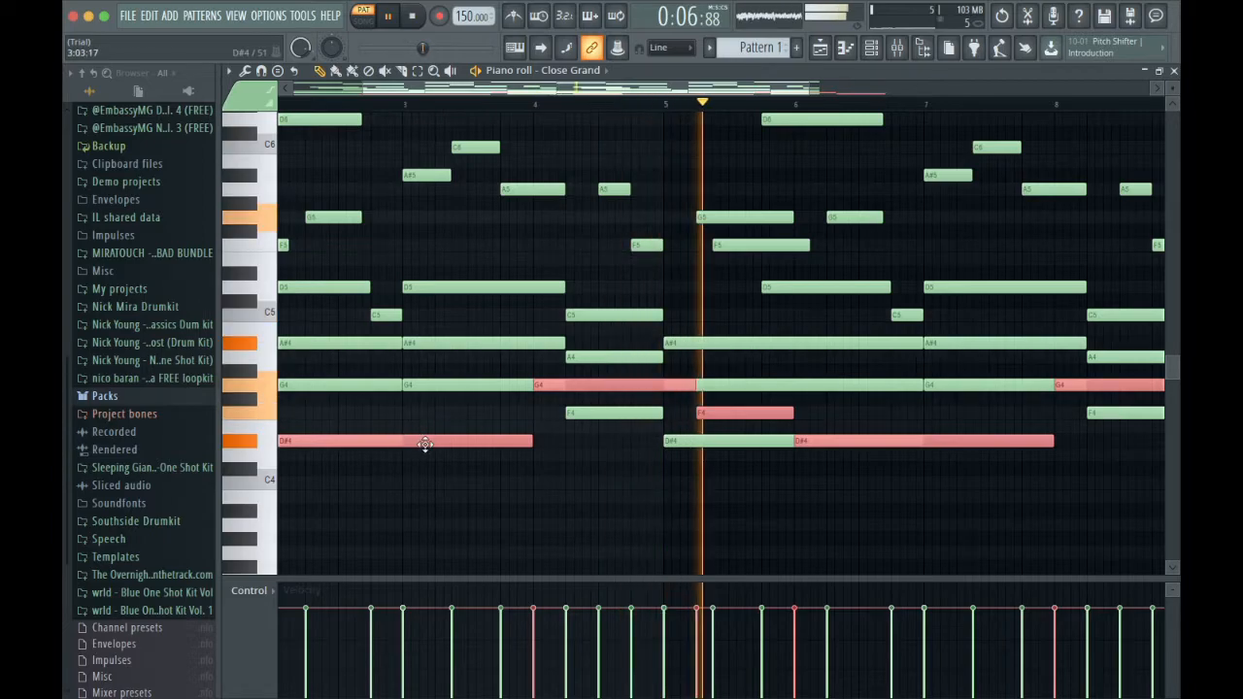
scroll(333, 430, "down", 5)
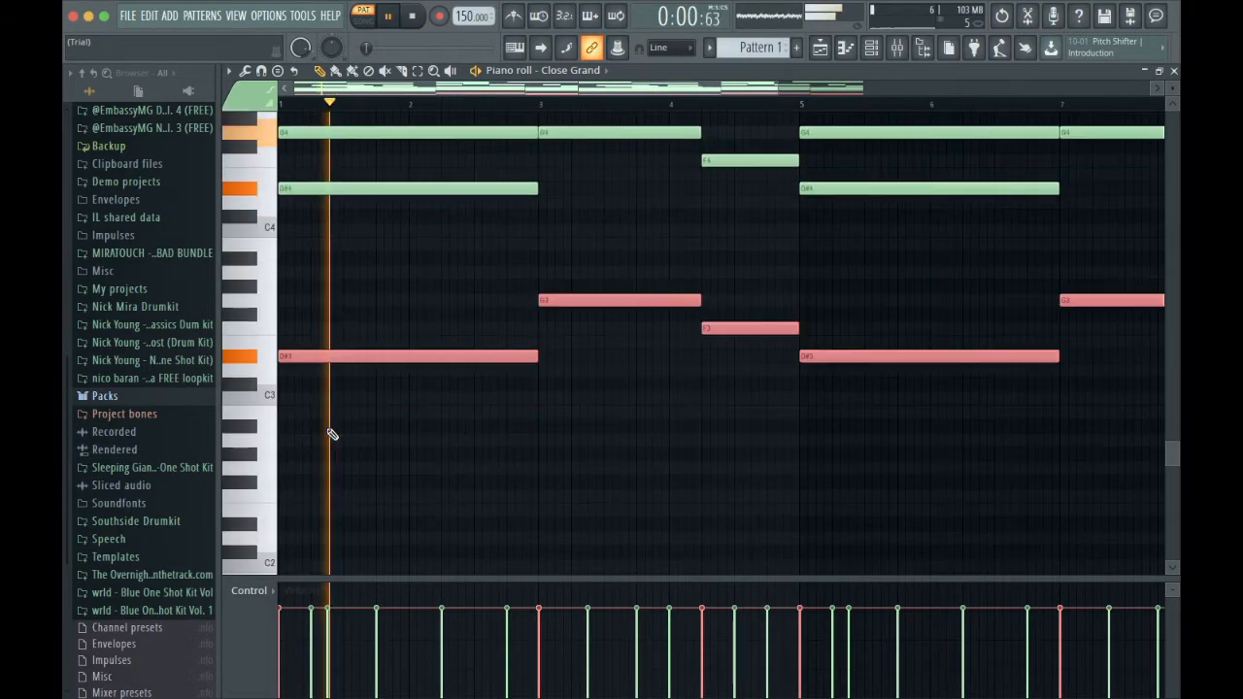
- Lower the velocity of the selected bass notes through their note properties
double_click(356, 332)
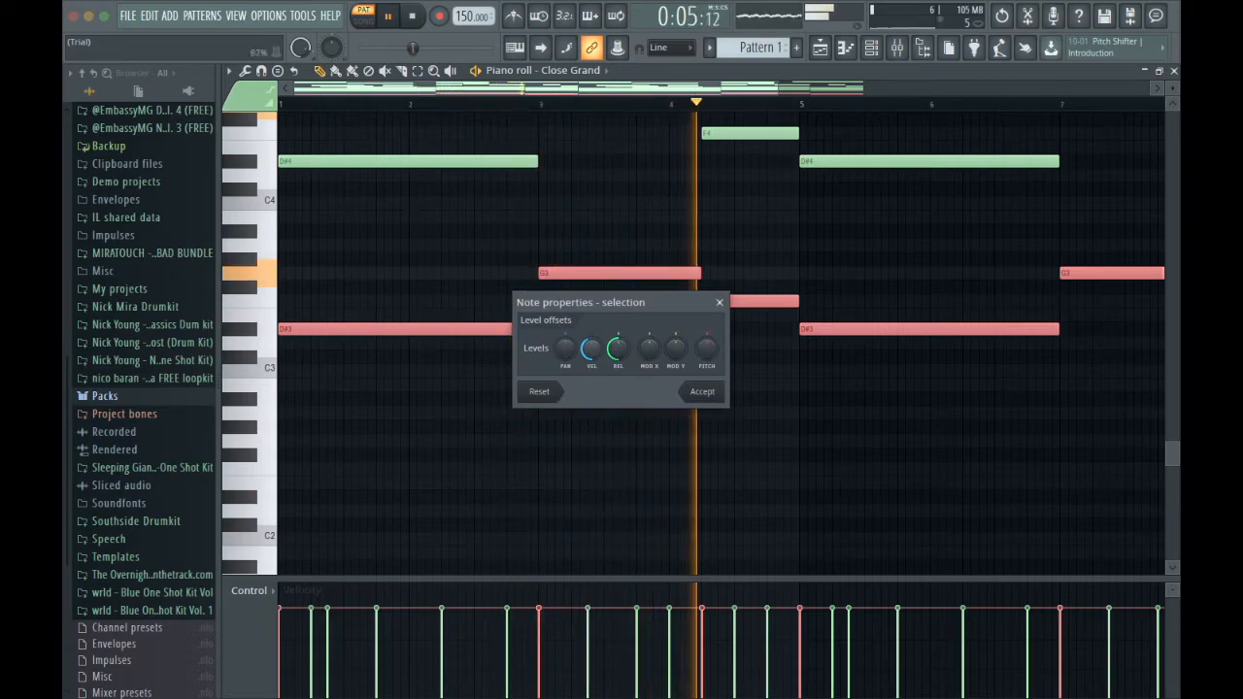
left_click(705, 392)
scroll(611, 291, "up", 8)
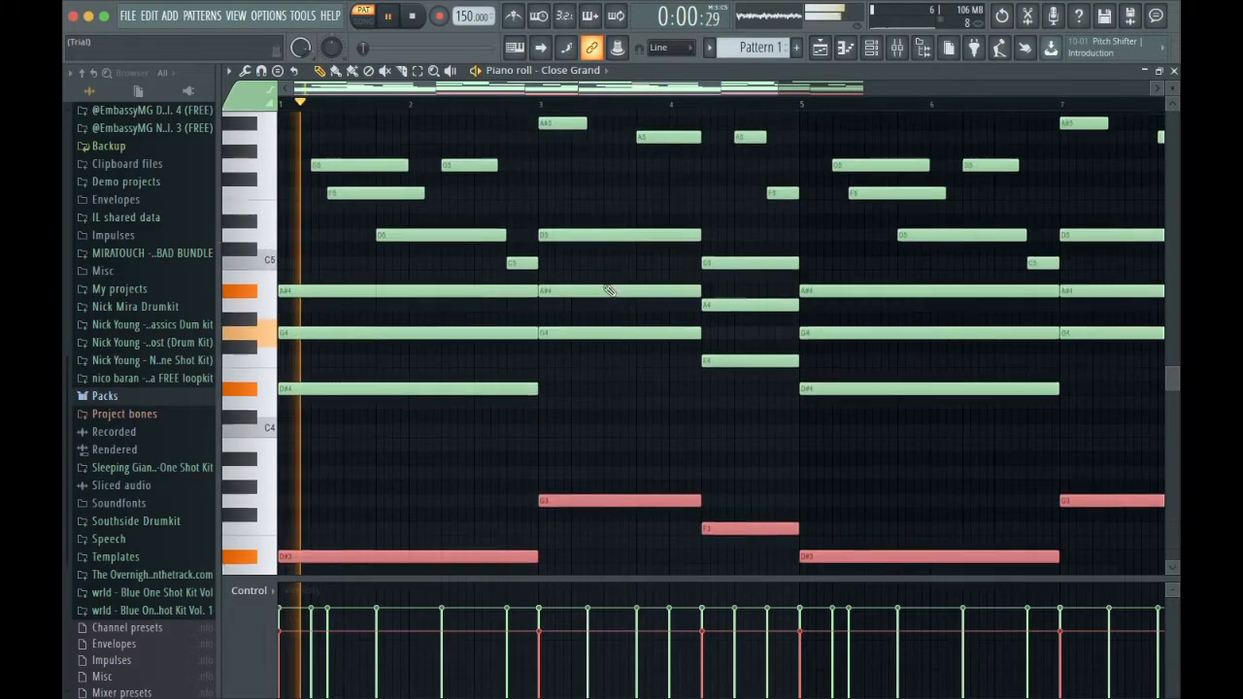
scroll(610, 291, "down", 5)
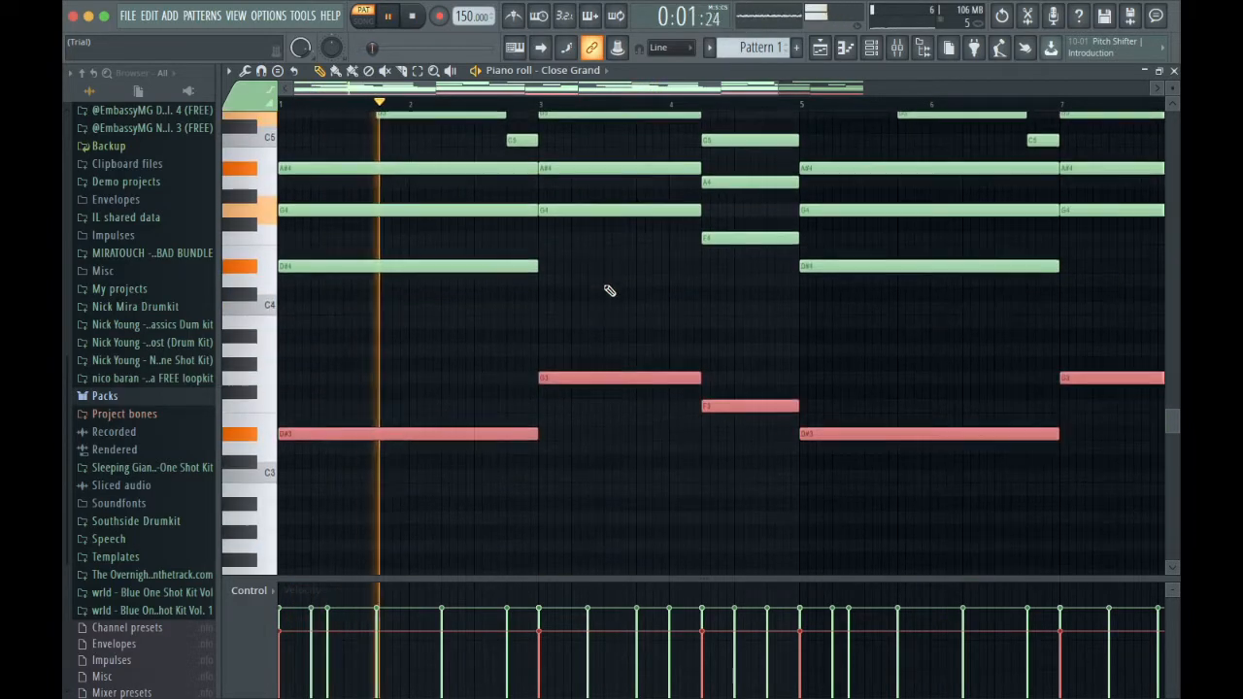
- Add the Rhodes keyboard instrument from the packs as a second channel below Close Grand
left_click(873, 49)
scroll(638, 269, "up", 2)
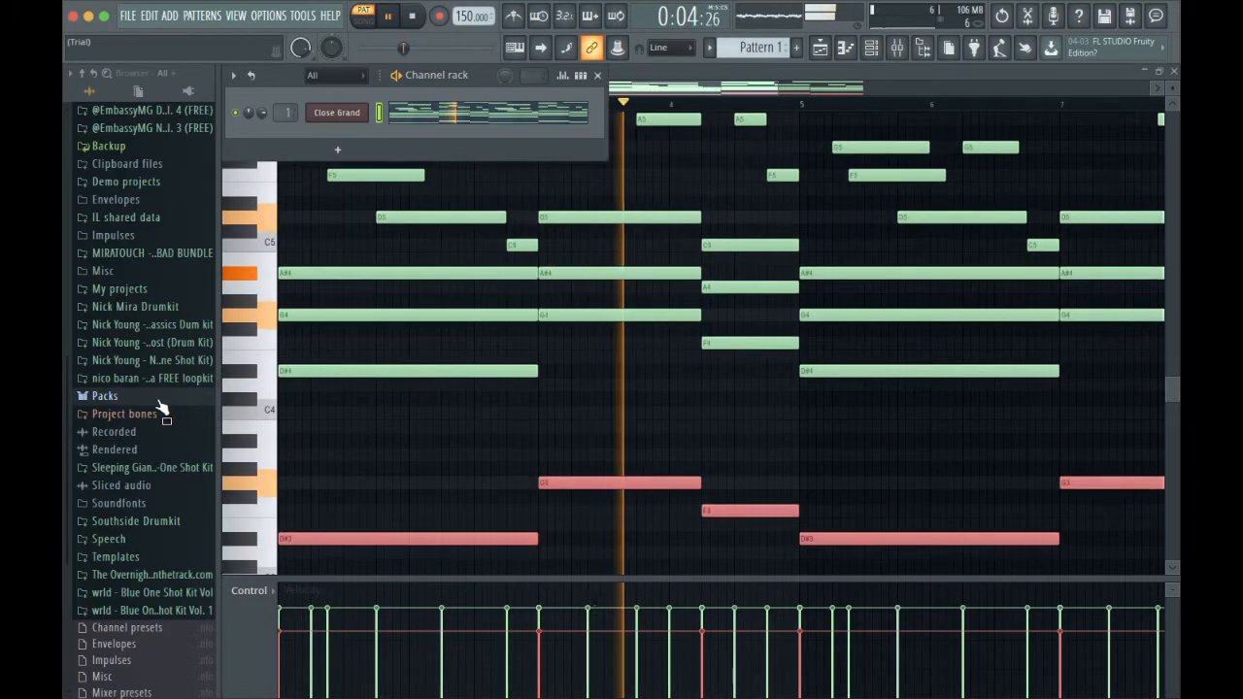
left_click(106, 396)
left_click_drag(136, 560, 338, 126)
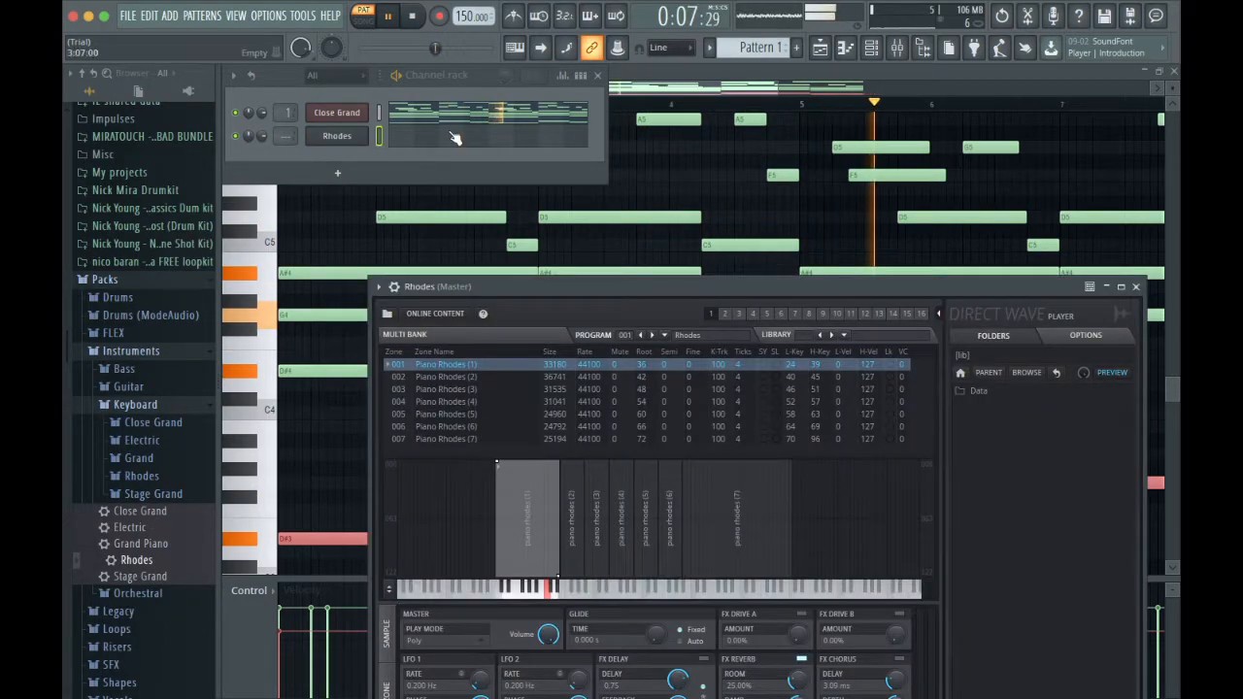
- Copy all chord and bass notes, without the melody, from Close Grand into the Rhodes piano roll and play them back
left_click(443, 118)
left_click(443, 119)
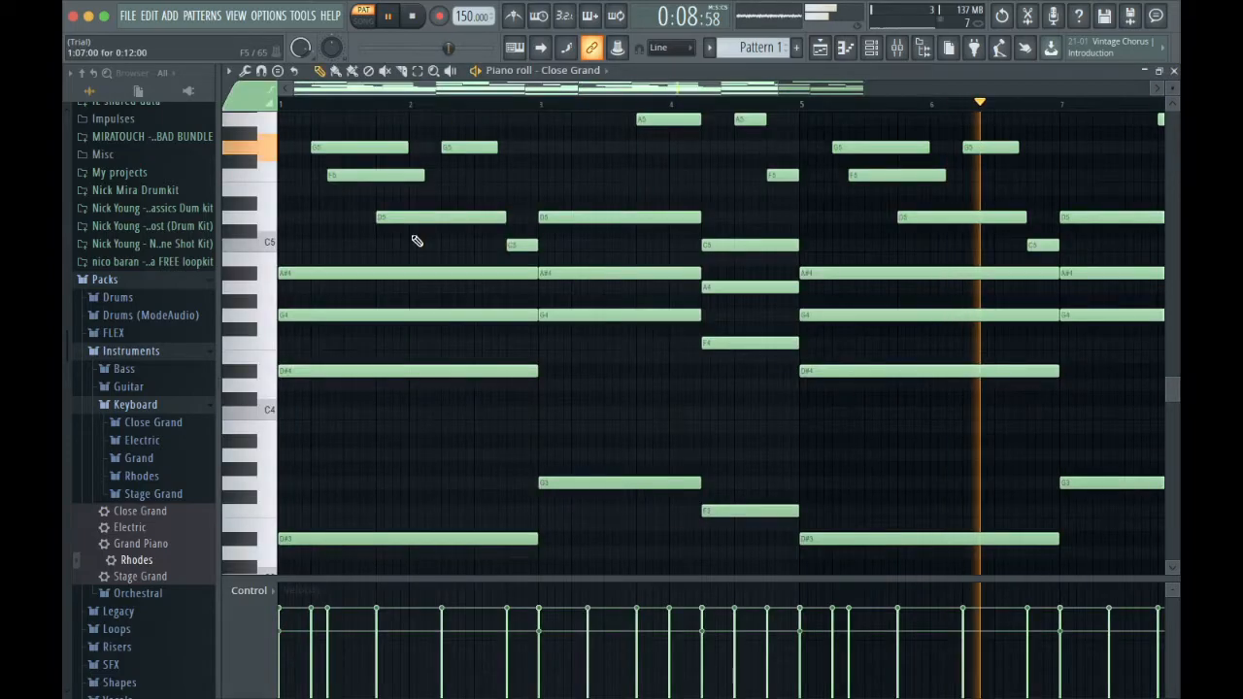
left_click_drag(259, 271, 263, 527)
left_click_drag(648, 214, 730, 253)
left_click_drag(839, 254, 1166, 555)
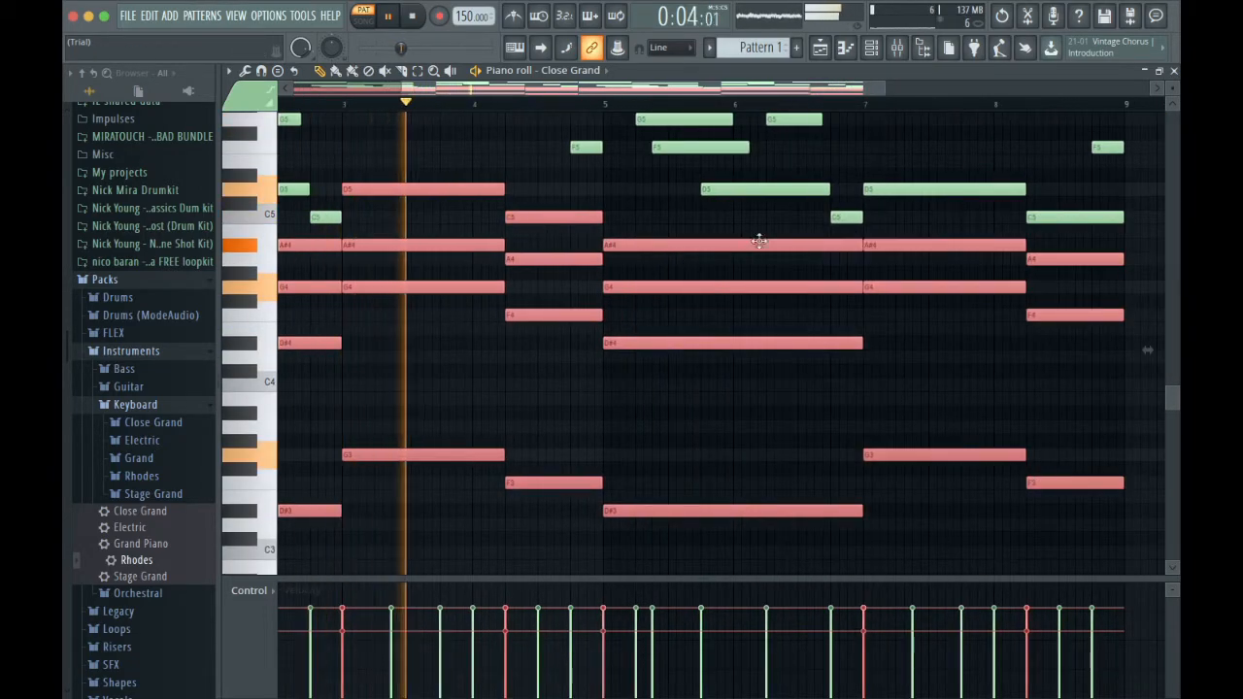
left_click(886, 187, "shift+super")
left_click(1032, 212, "shift+super")
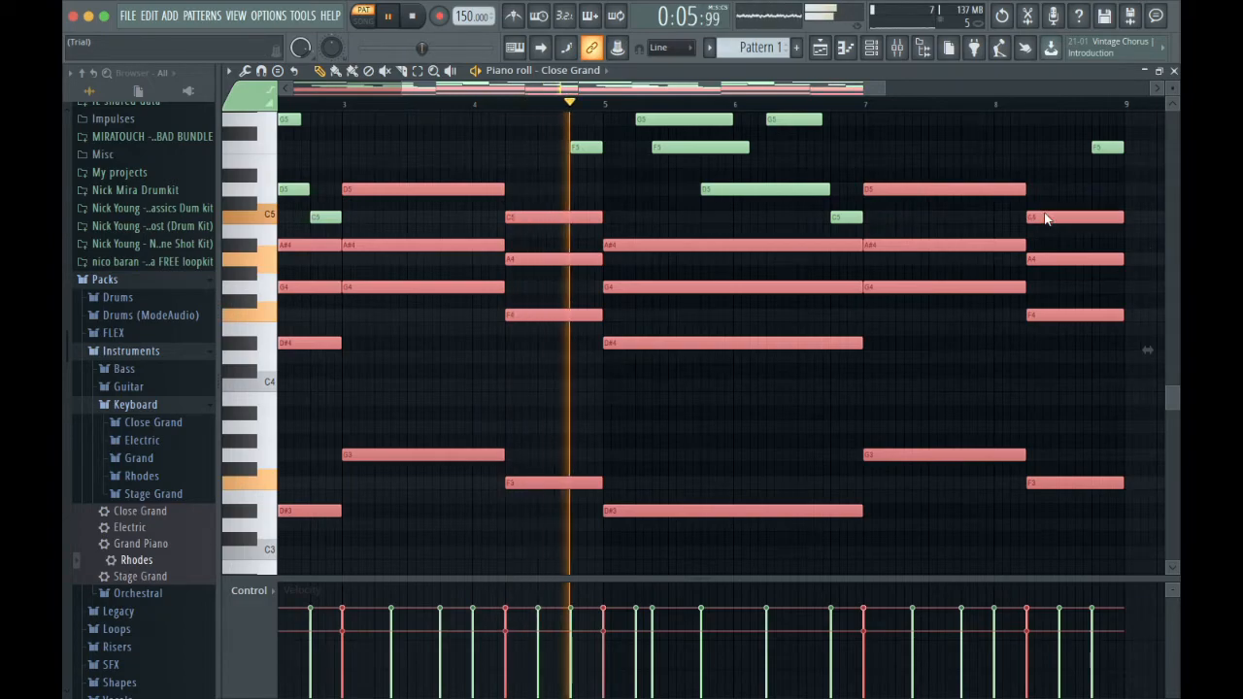
left_click(875, 45)
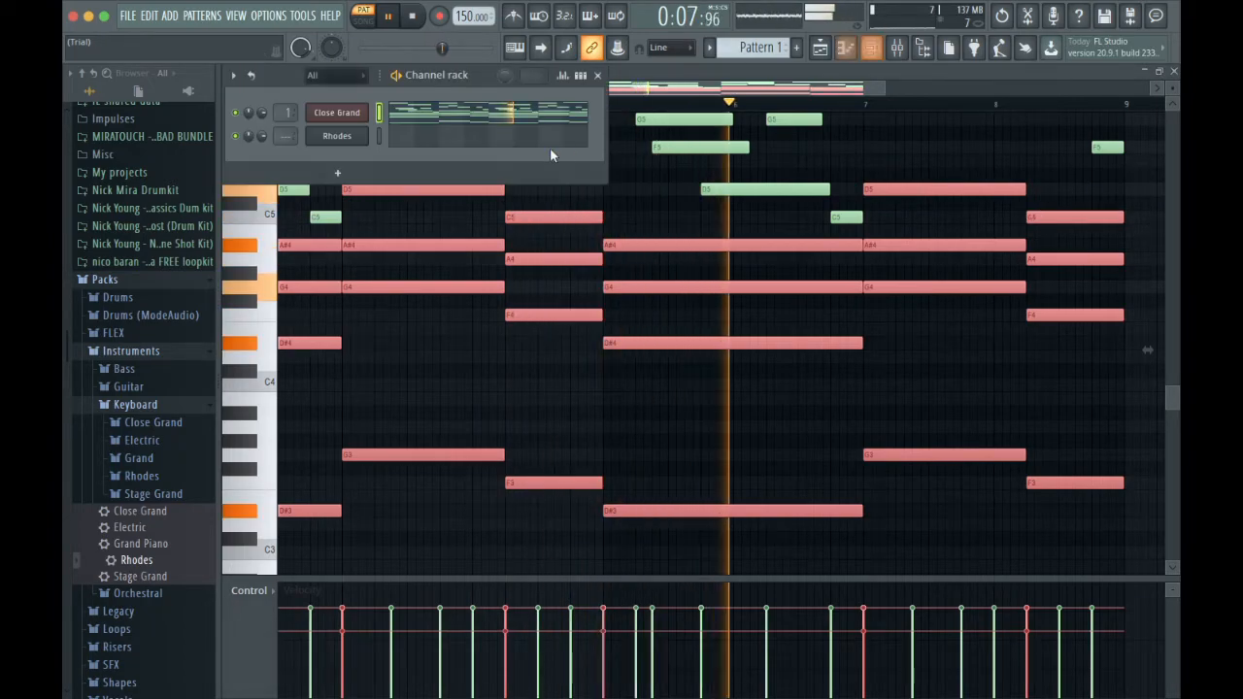
left_click(496, 137)
key("super+v")
key("space")
key("space")
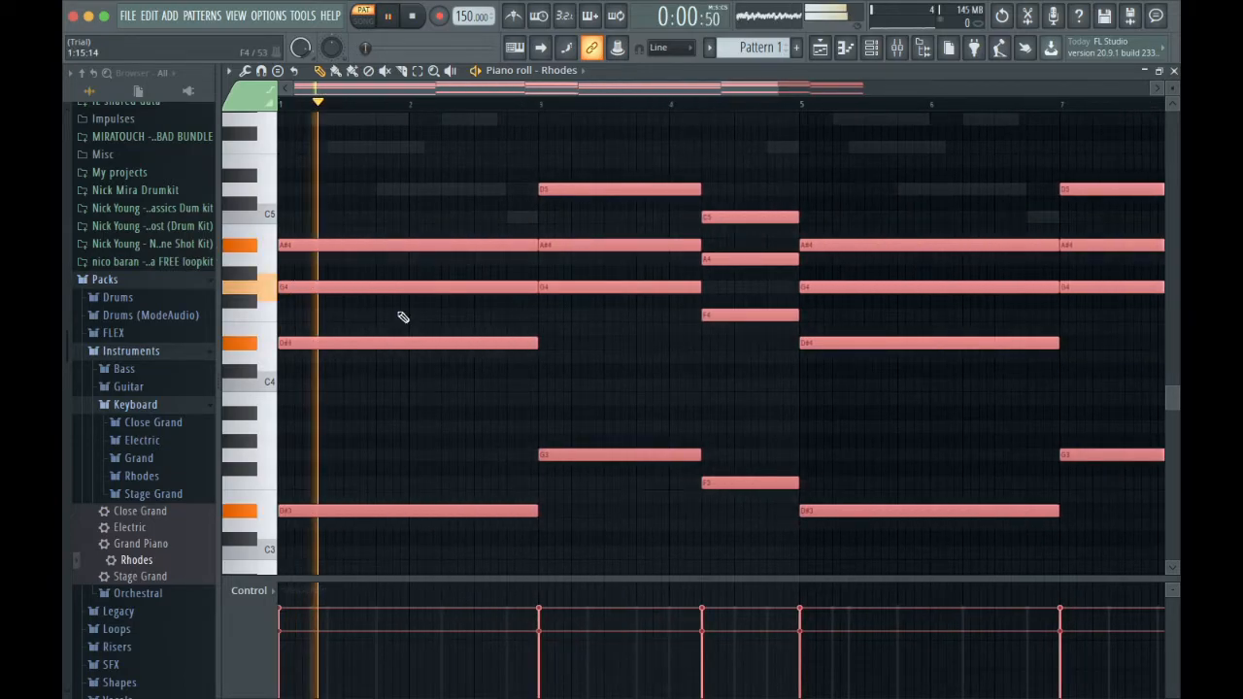
- Delete the low D#3, G3 and F3 bass notes from the Rhodes part
left_click_drag(275, 427, 287, 560)
key("Delete")
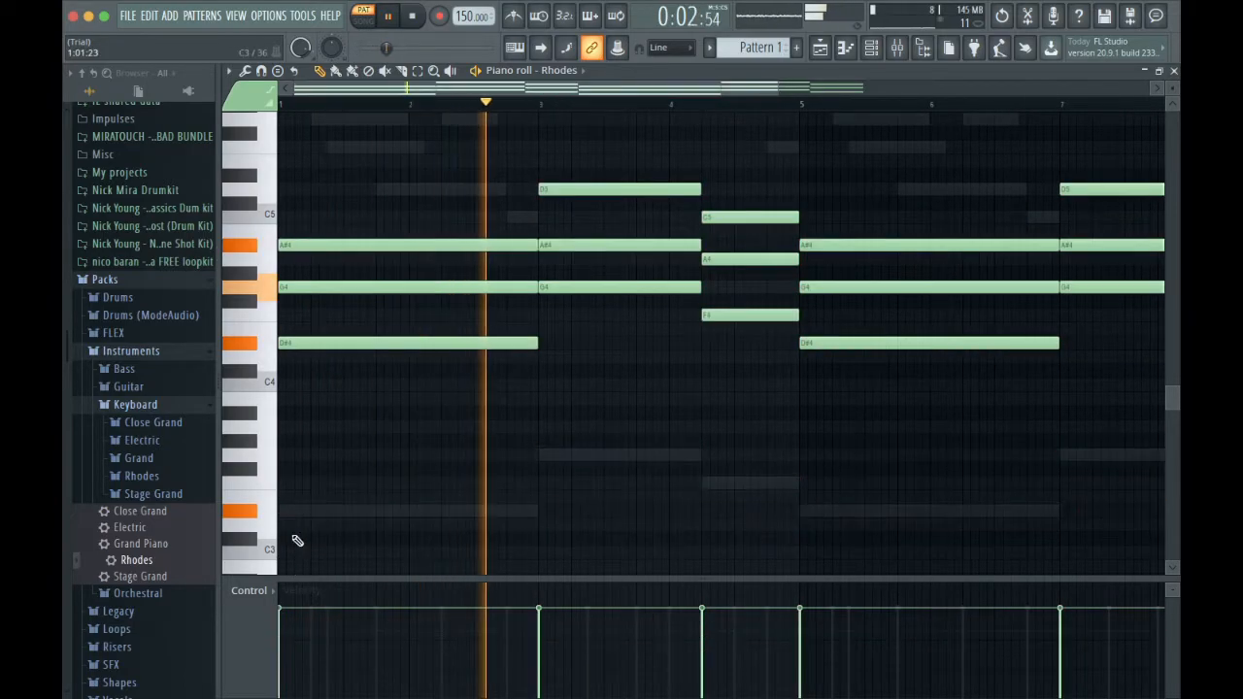
- Raise the middle note of every Rhodes chord by one octave, and lower the whole Rhodes part by one octave
left_click(357, 290)
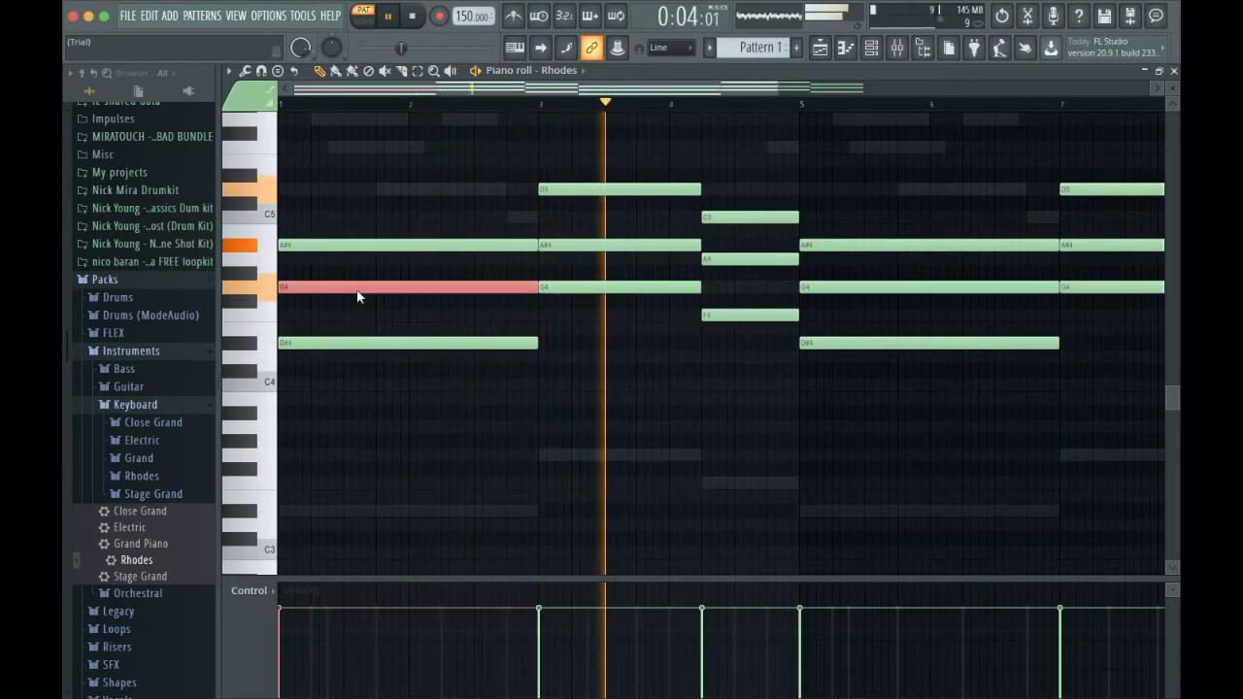
left_click(626, 245, "shift")
left_click(745, 260, "shift")
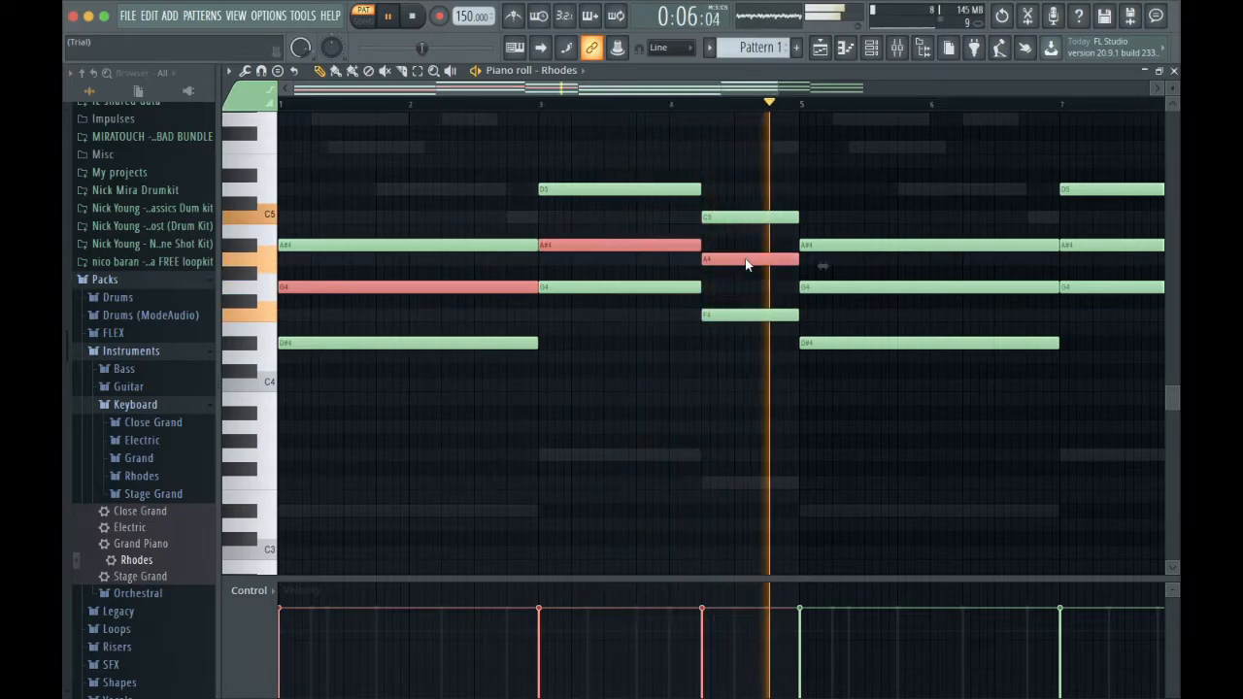
left_click(876, 282, "shift")
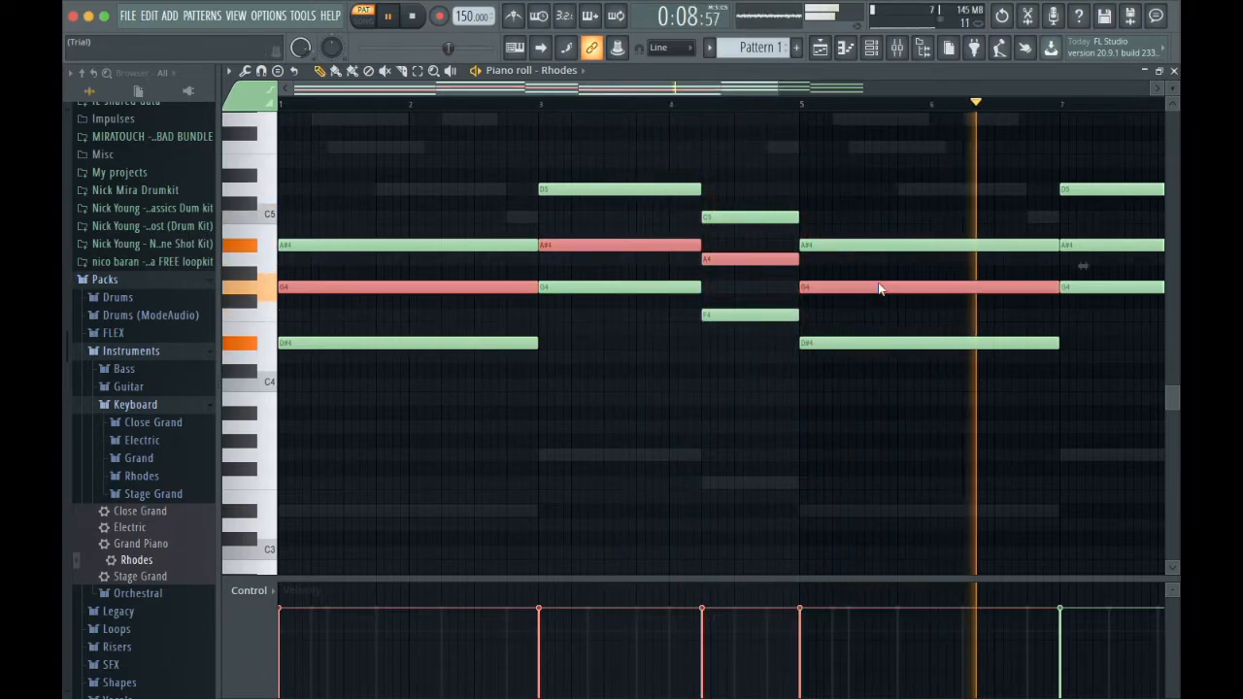
left_click(1025, 249, "shift")
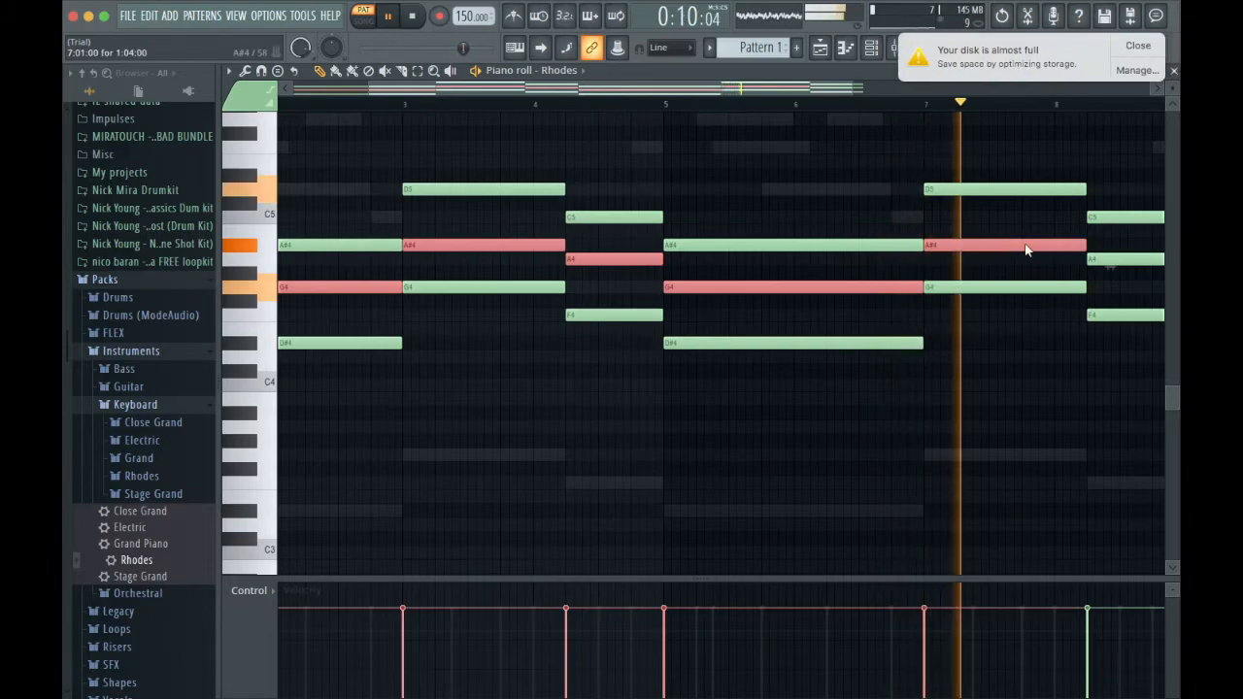
left_click(1113, 260, "shift")
left_click(1135, 45)
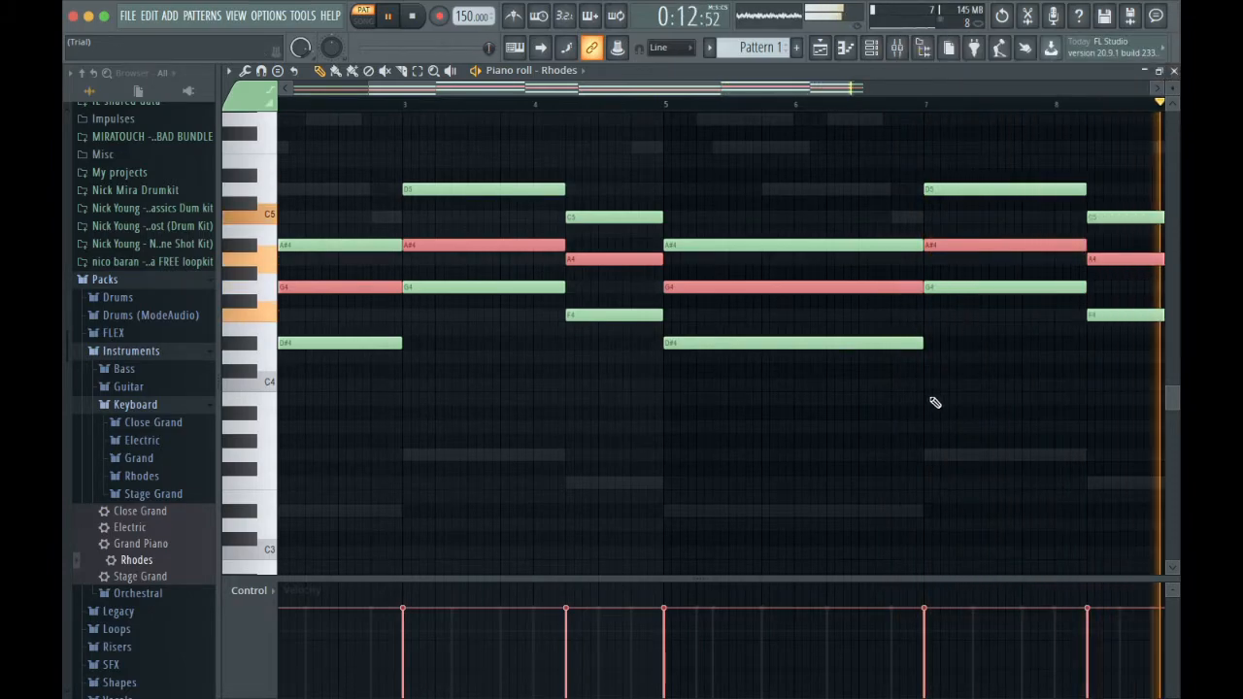
key("ctrl+Up")
left_click(964, 412)
key("ctrl+Down")
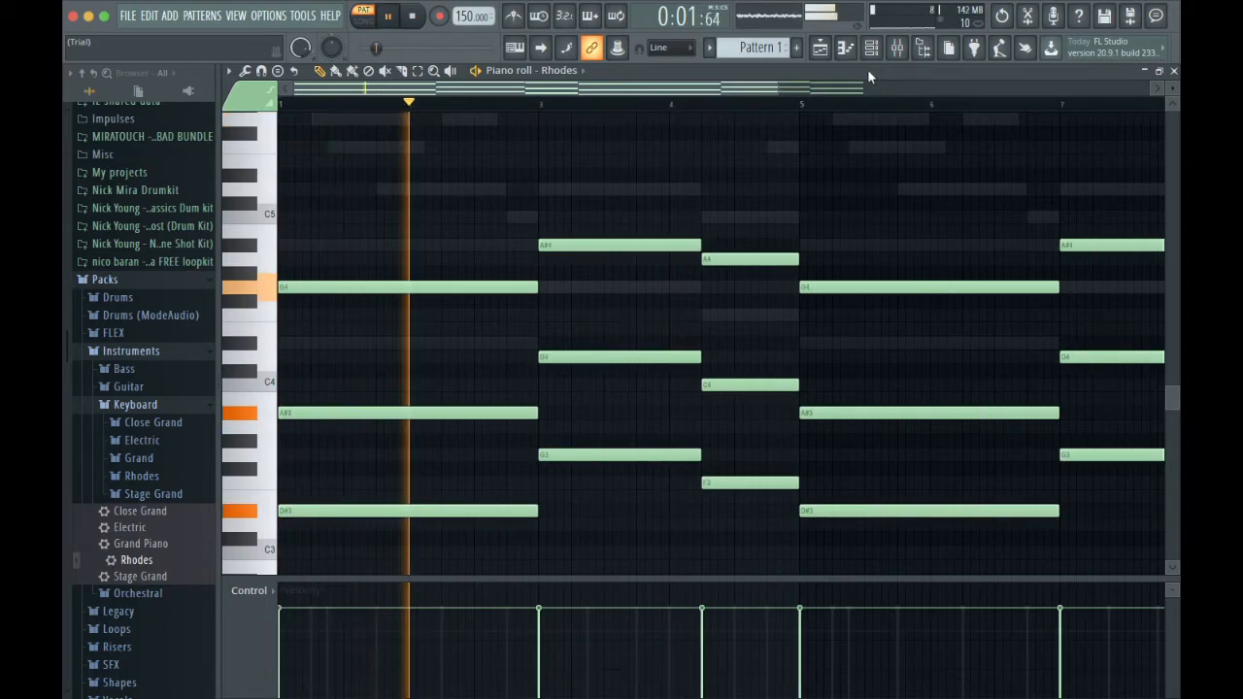
- Route the Rhodes channel to mixer track 2
left_click(871, 47)
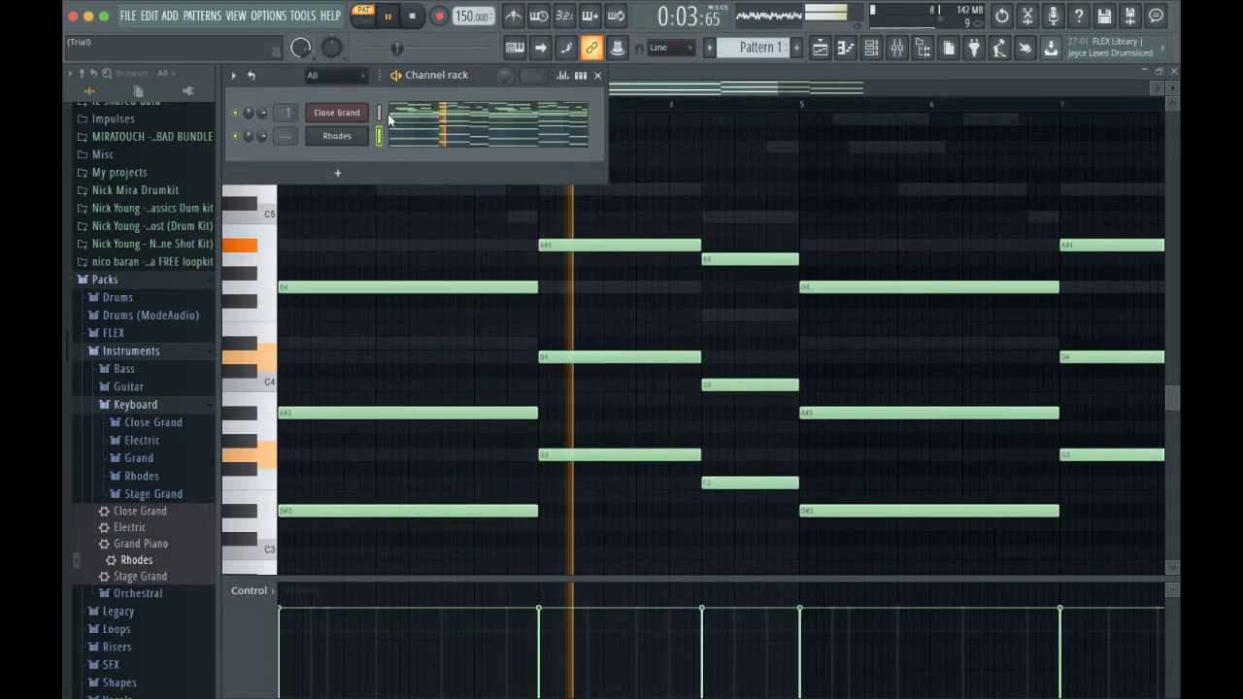
key("ctrl+l")
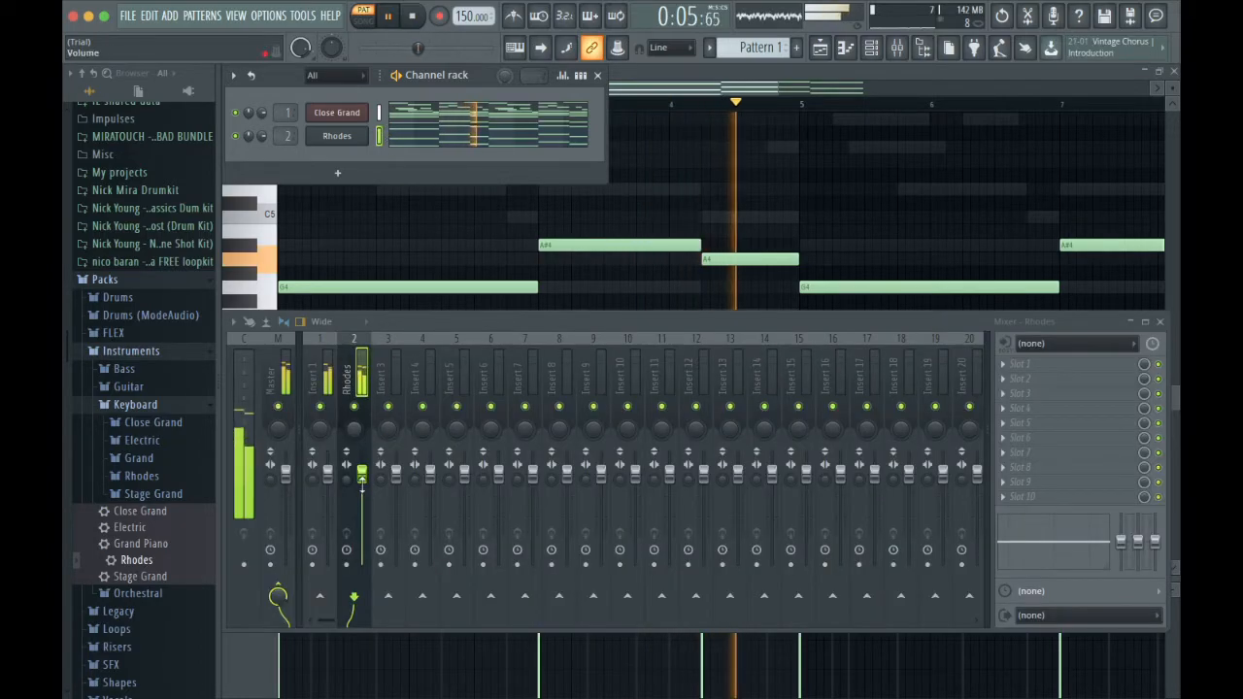
- Enlarge the mixer window and lower the volume fader of the Rhodes mixer track slightly
left_click_drag(477, 627, 475, 697)
left_click_drag(362, 511, 361, 527)
left_click_drag(489, 309, 506, 274)
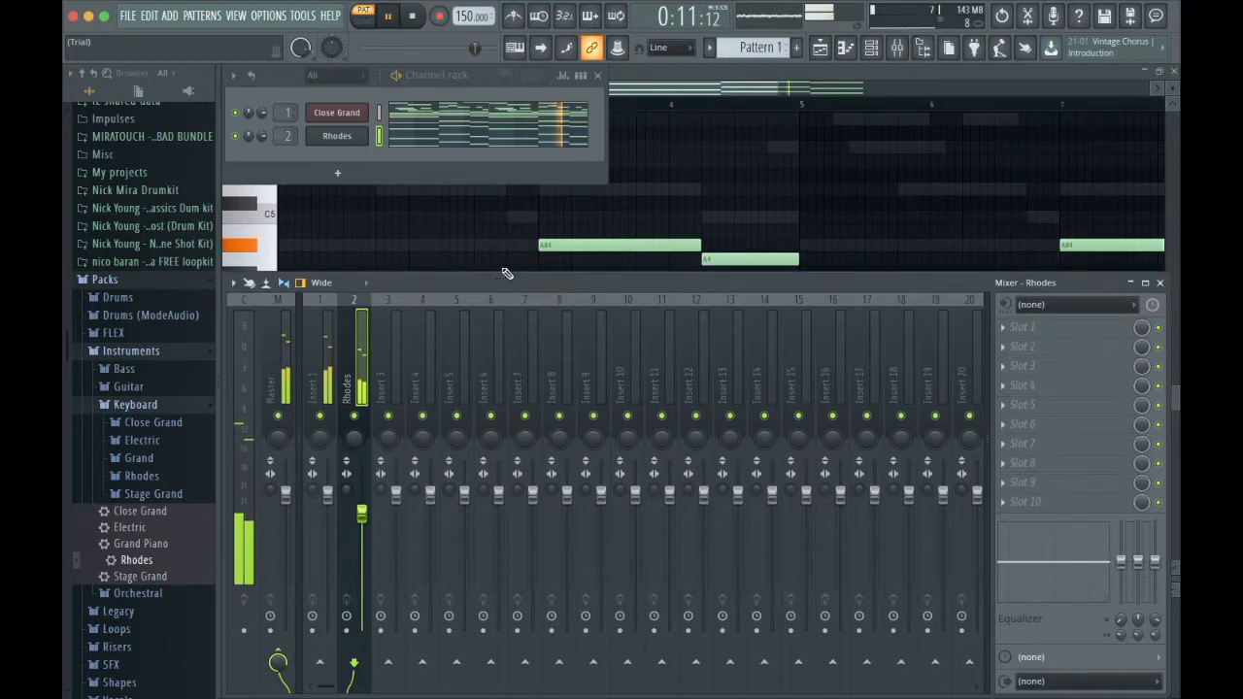
left_click(475, 153)
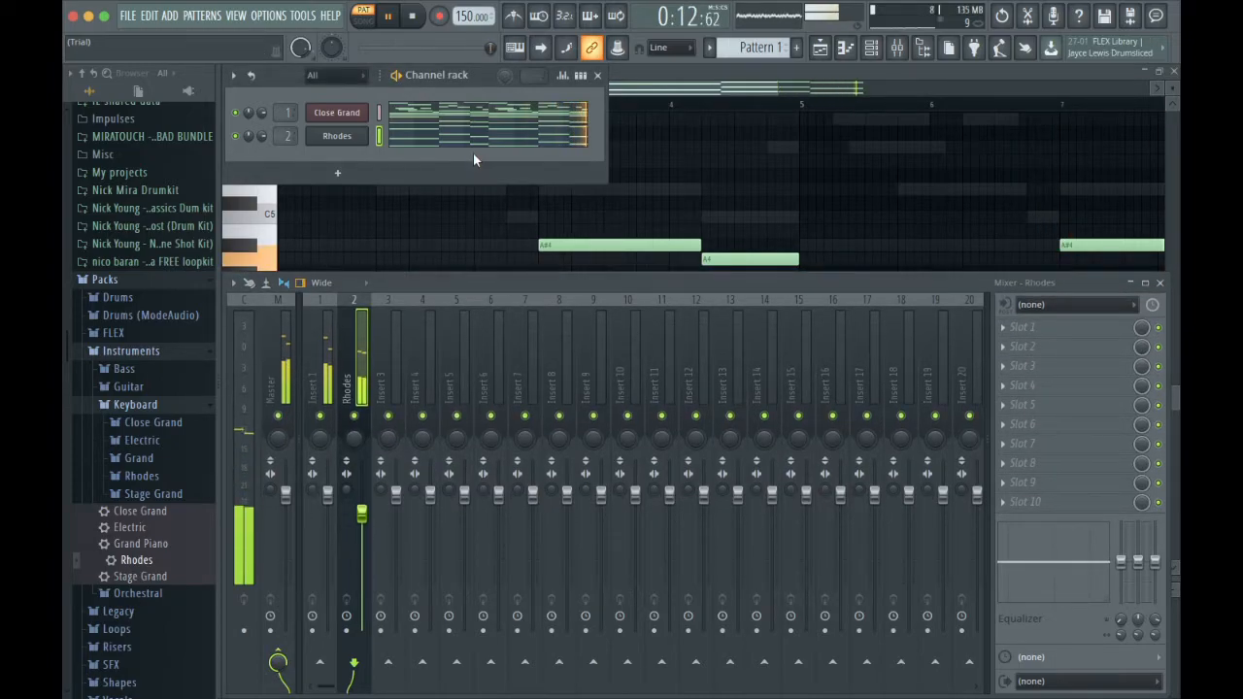
- Add a FLEX channel, load the Haunting Hour preset from the favorites, and set its Filter macro to about 19%
left_click(187, 90)
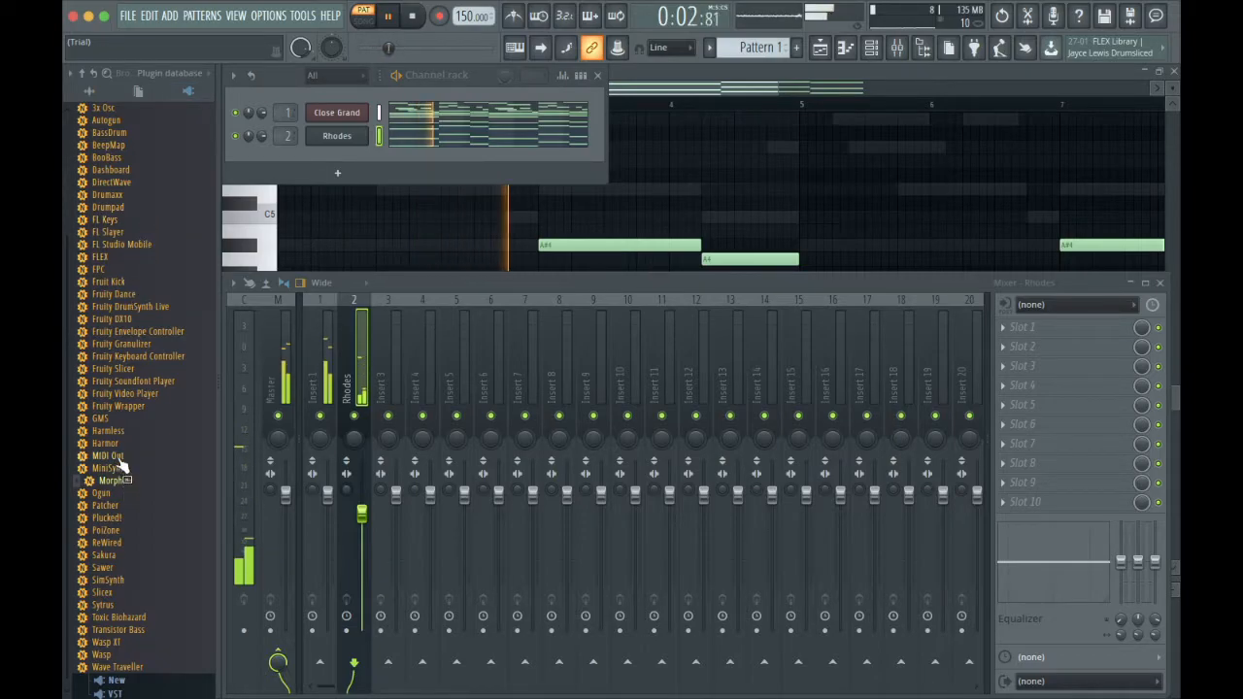
scroll(139, 309, "up", 1)
left_click_drag(139, 309, 435, 156)
left_click(330, 294)
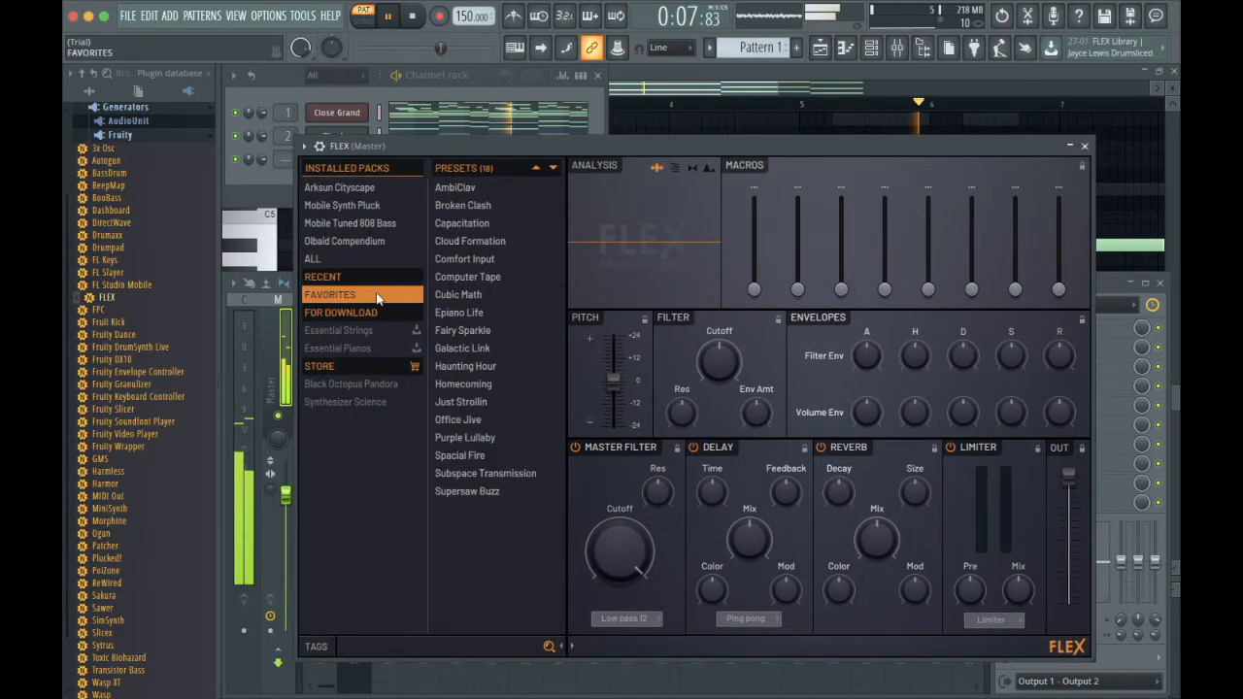
left_click(476, 367)
left_click_drag(754, 289, 760, 266)
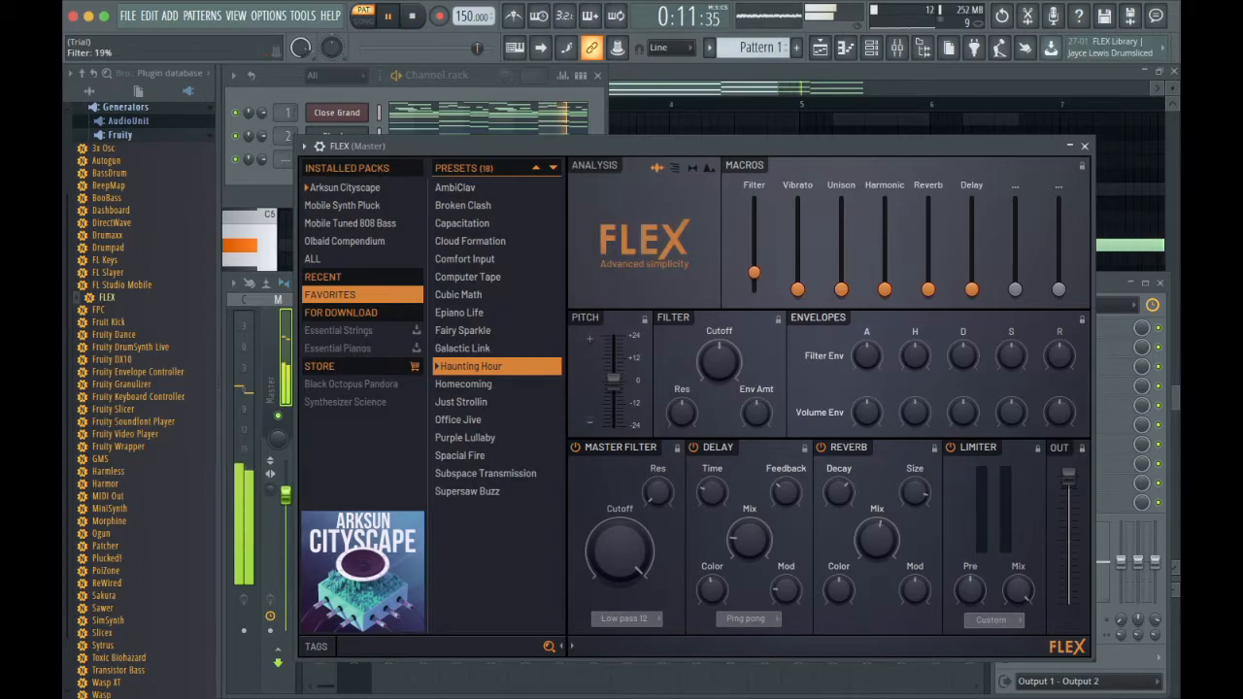
- Copy the melody and accent notes from D5 upward in Close Grand into the FLEX piano roll and play them back
left_click(593, 114)
left_click(535, 116)
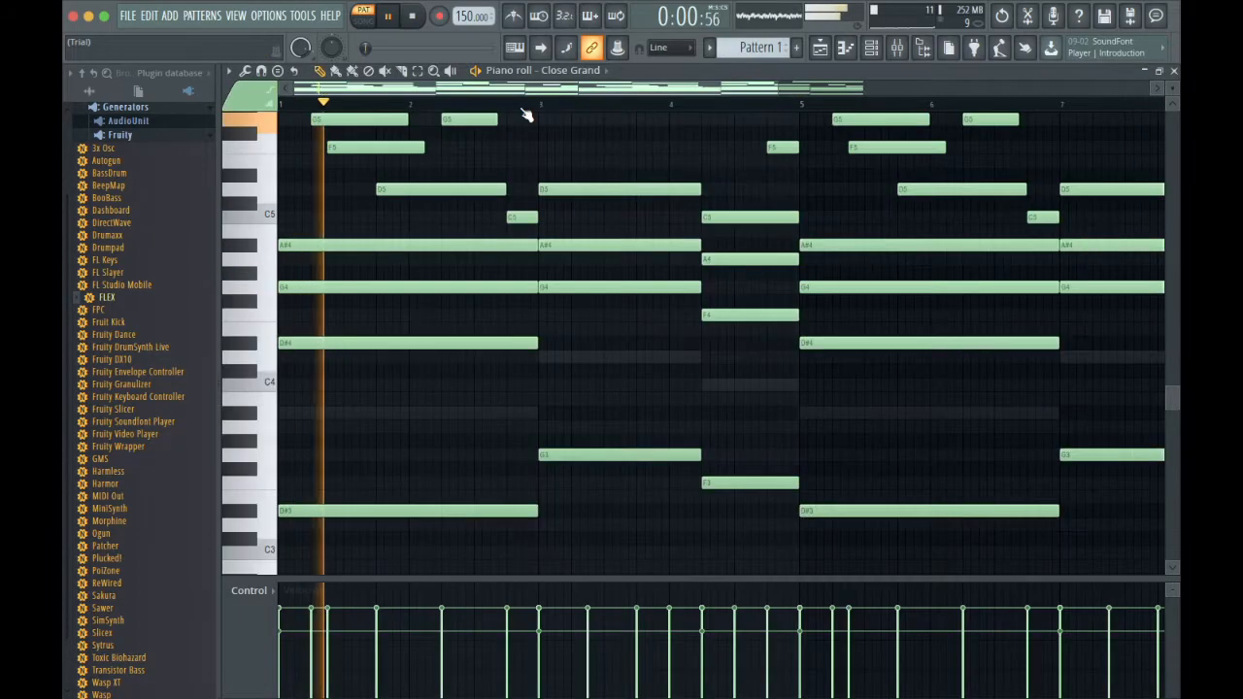
left_click_drag(686, 90, 845, 107)
scroll(648, 201, "up", 3)
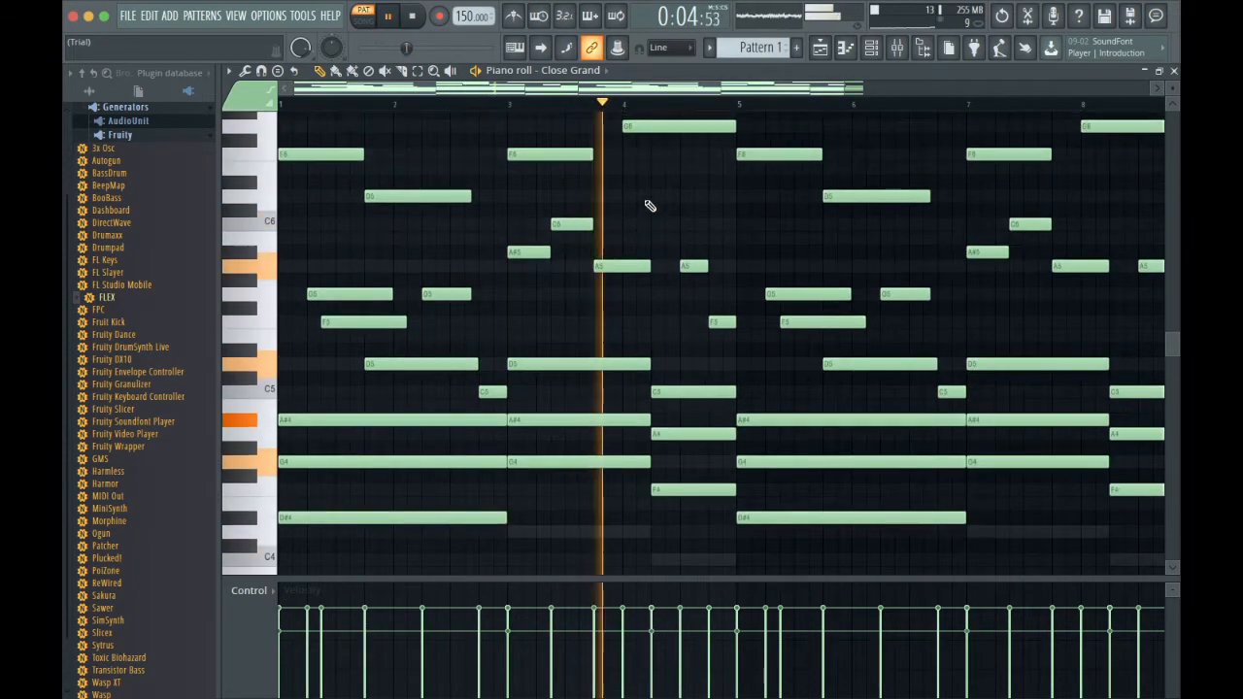
scroll(306, 139, "up", 2)
left_click_drag(274, 148, 278, 448)
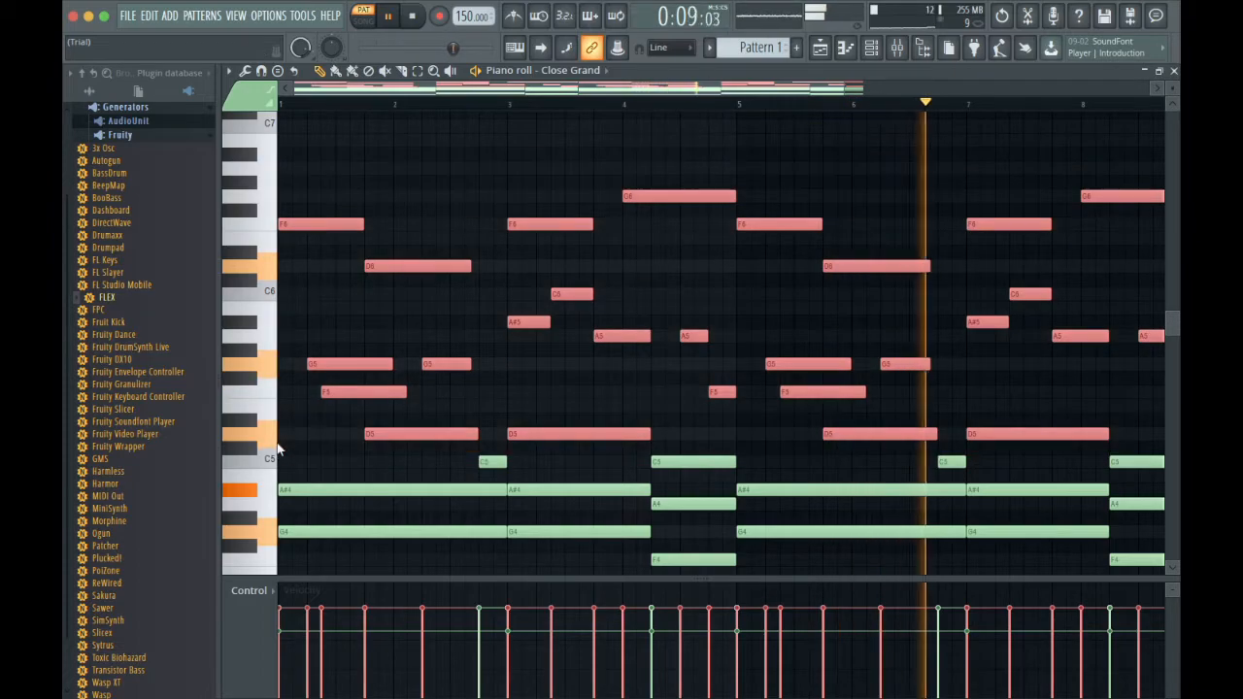
left_click(871, 47)
left_click(380, 160)
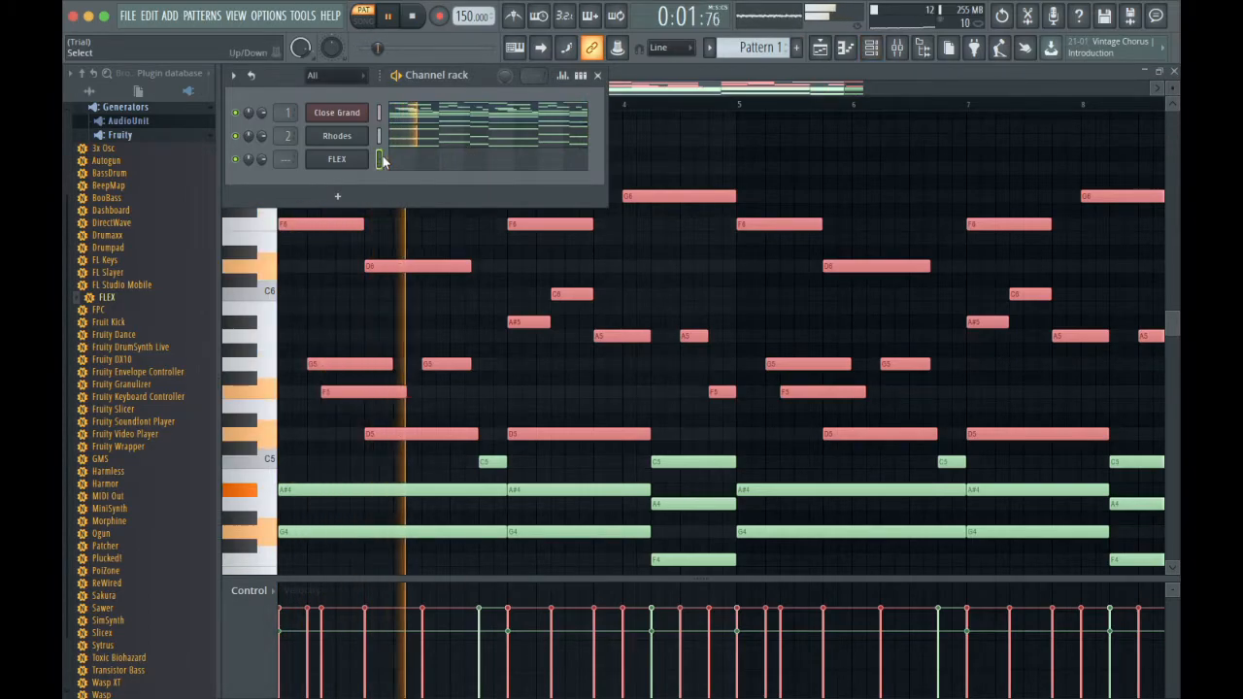
key("space")
left_click(424, 159)
key("space")
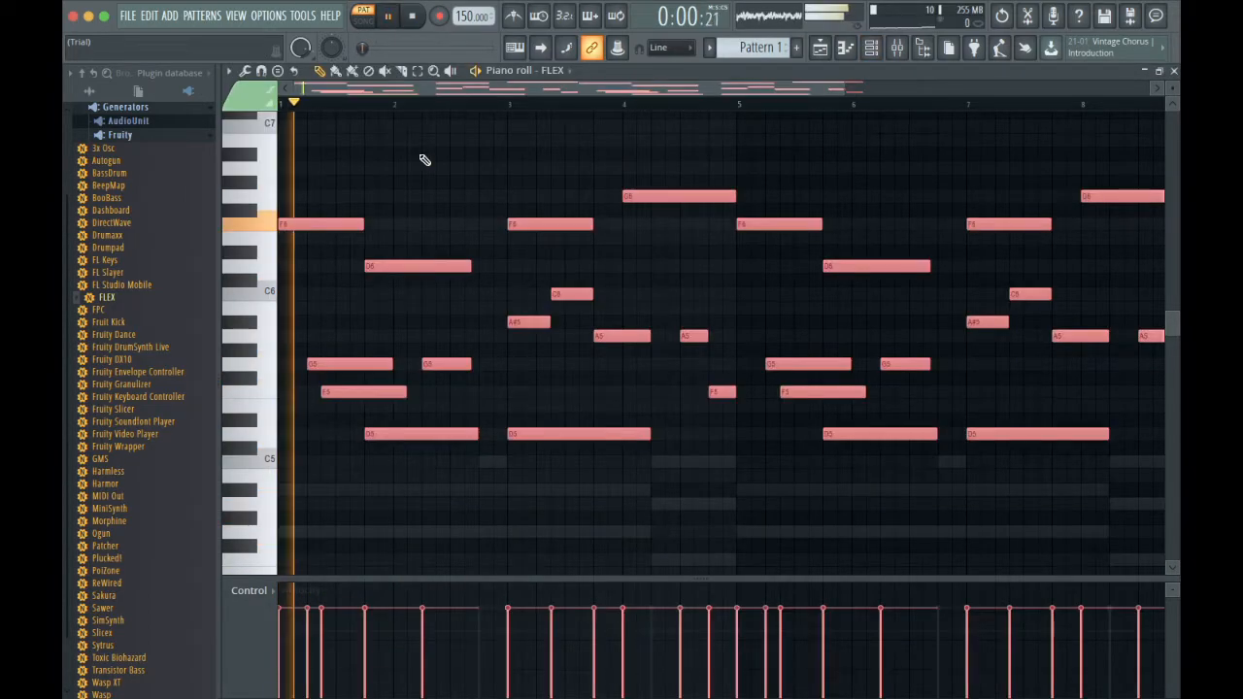
- Raise all FLEX notes by one octave
key("ctrl+Up")
scroll(424, 159, "up", 4)
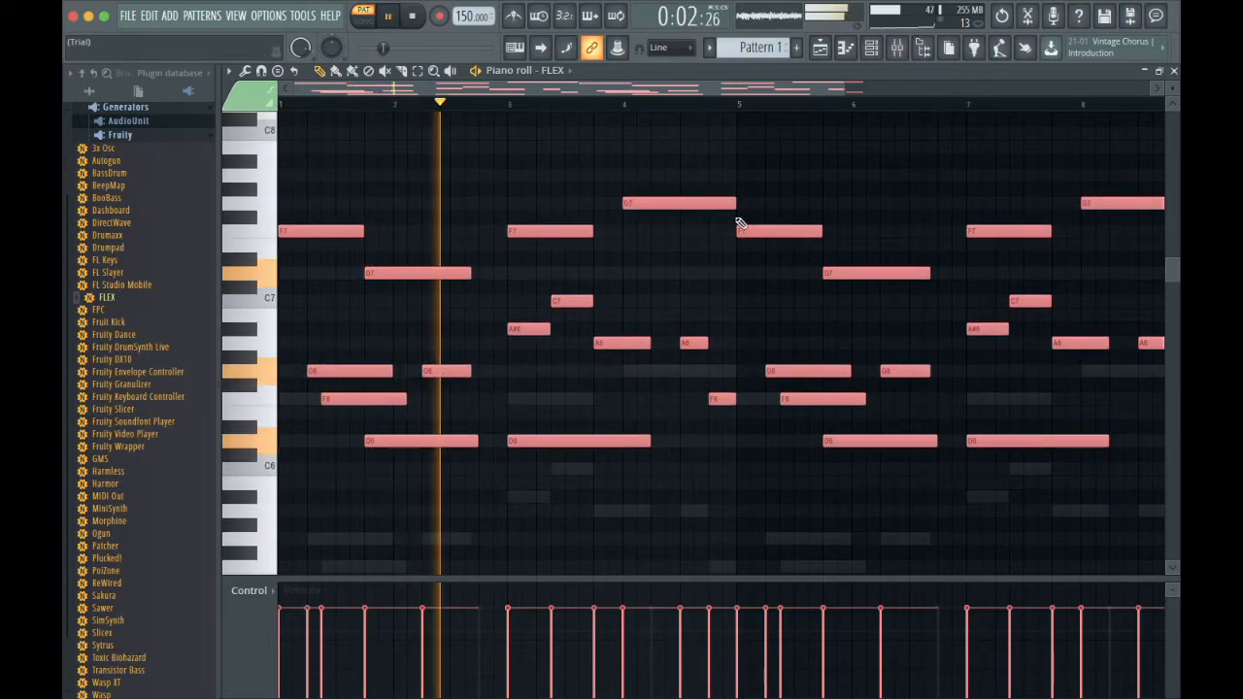
- Browse the sample folders and look through the bells in the first wrld - Blue One Shot Kit
left_click(873, 49)
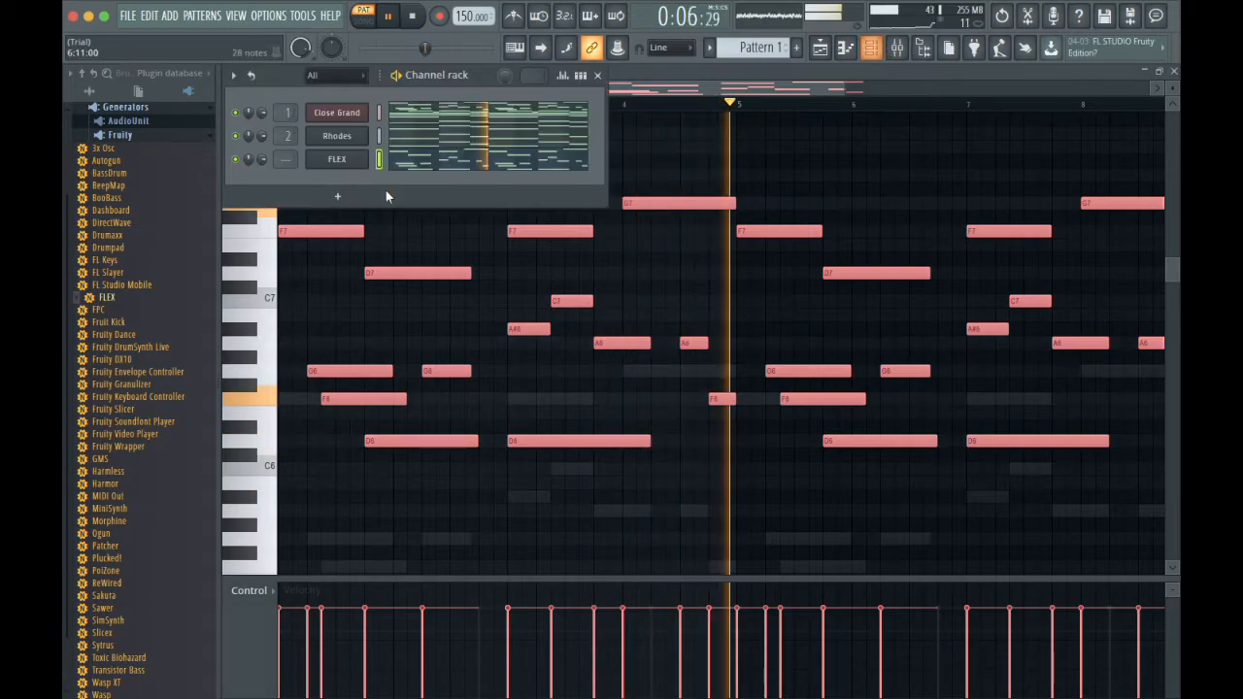
scroll(151, 185, "up", 3)
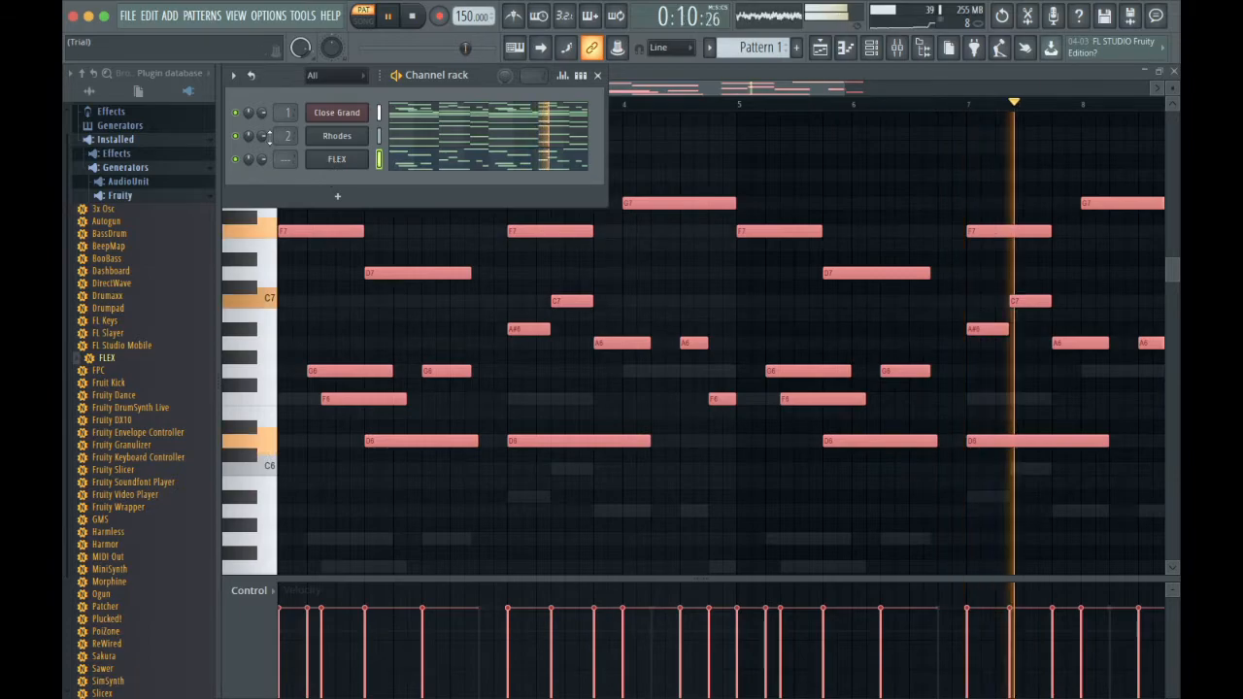
left_click(90, 92)
scroll(154, 214, "down", 3)
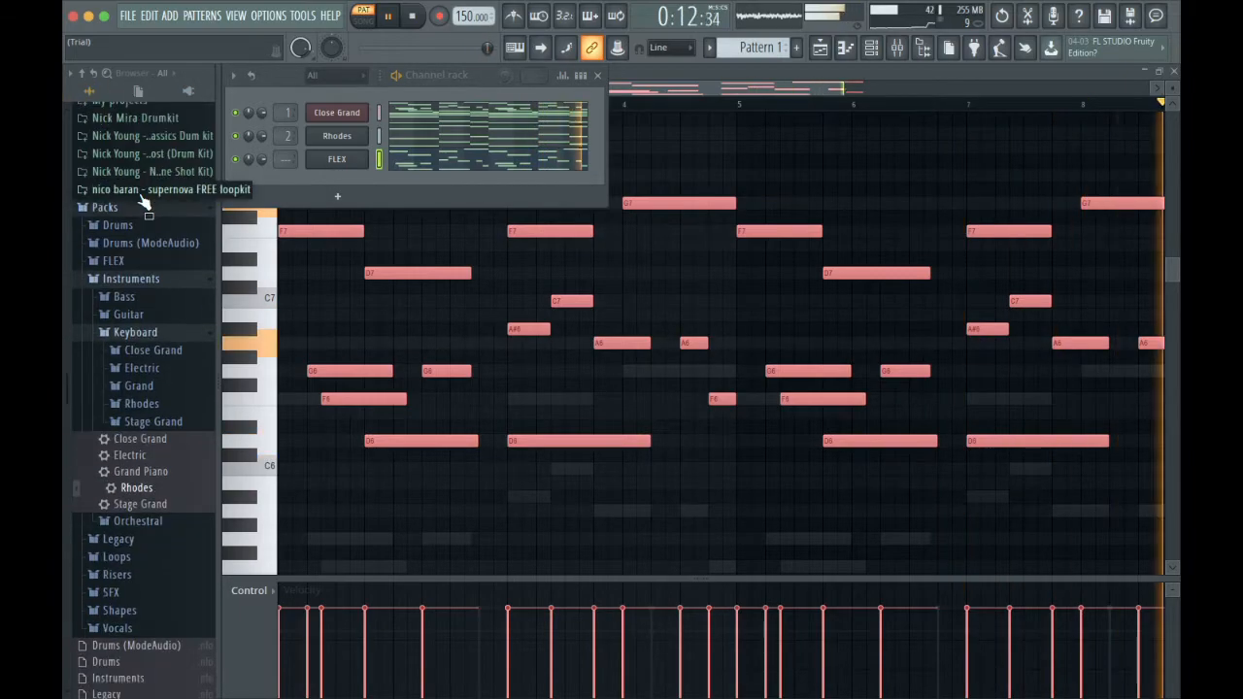
left_click(143, 196)
left_click(148, 263)
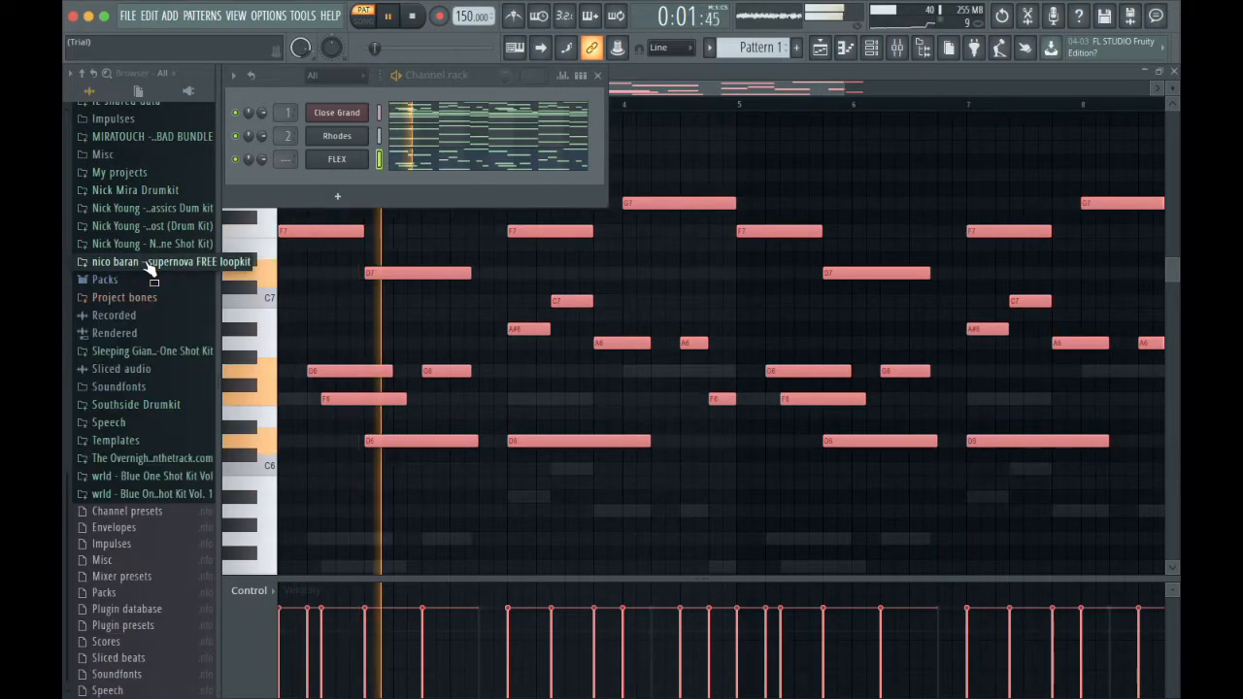
left_click(161, 491)
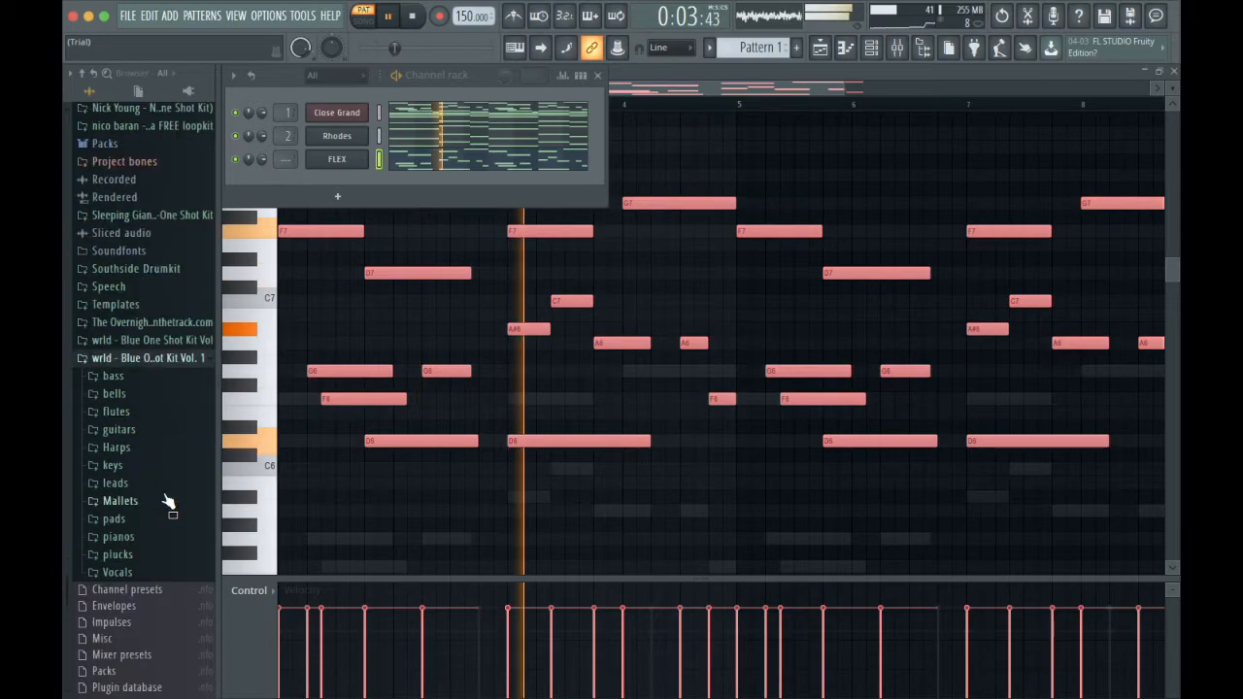
left_click(160, 342)
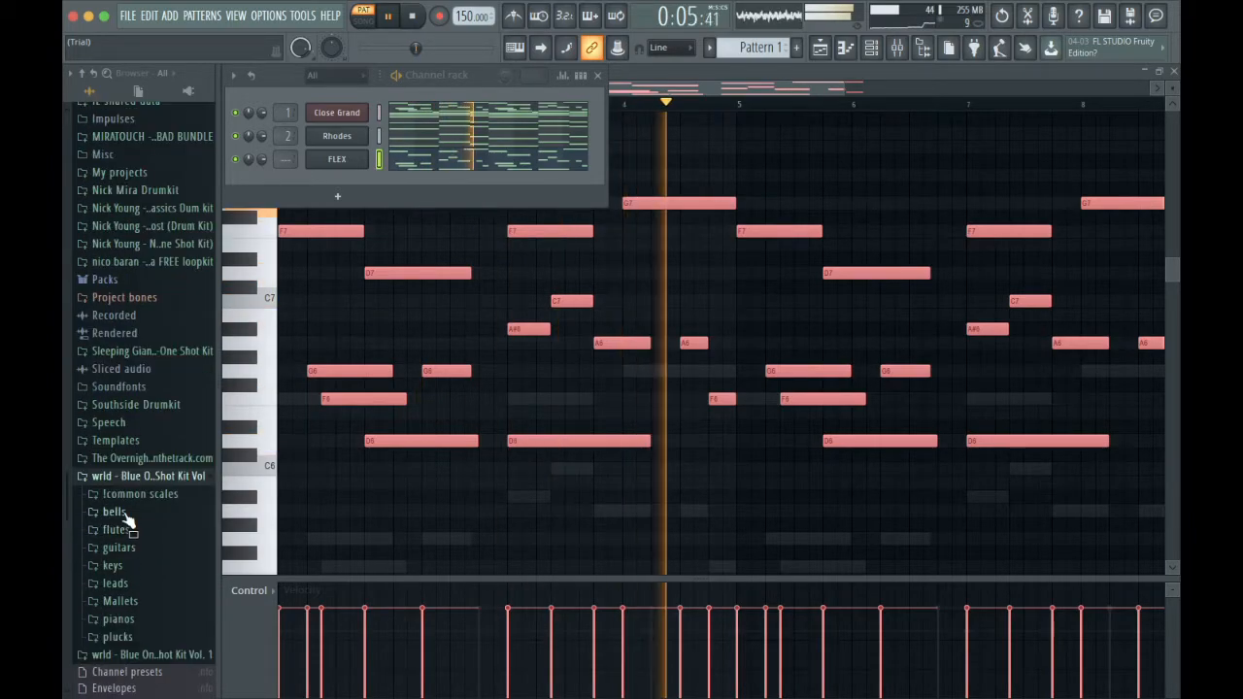
left_click(125, 513)
scroll(130, 522, "down", 15)
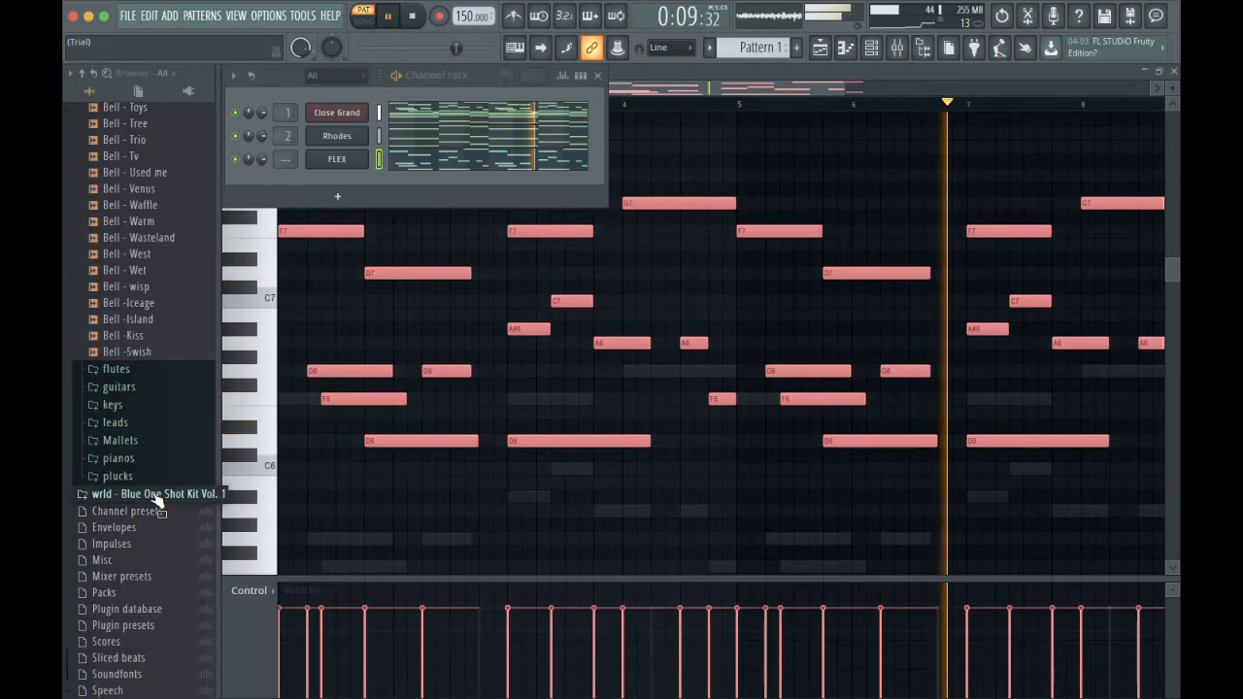
- Add the bell - toxic sample from the bells folder of wrld - Blue One Shot Kit Vol. 1 as a new channel
left_click(145, 494)
left_click(126, 395)
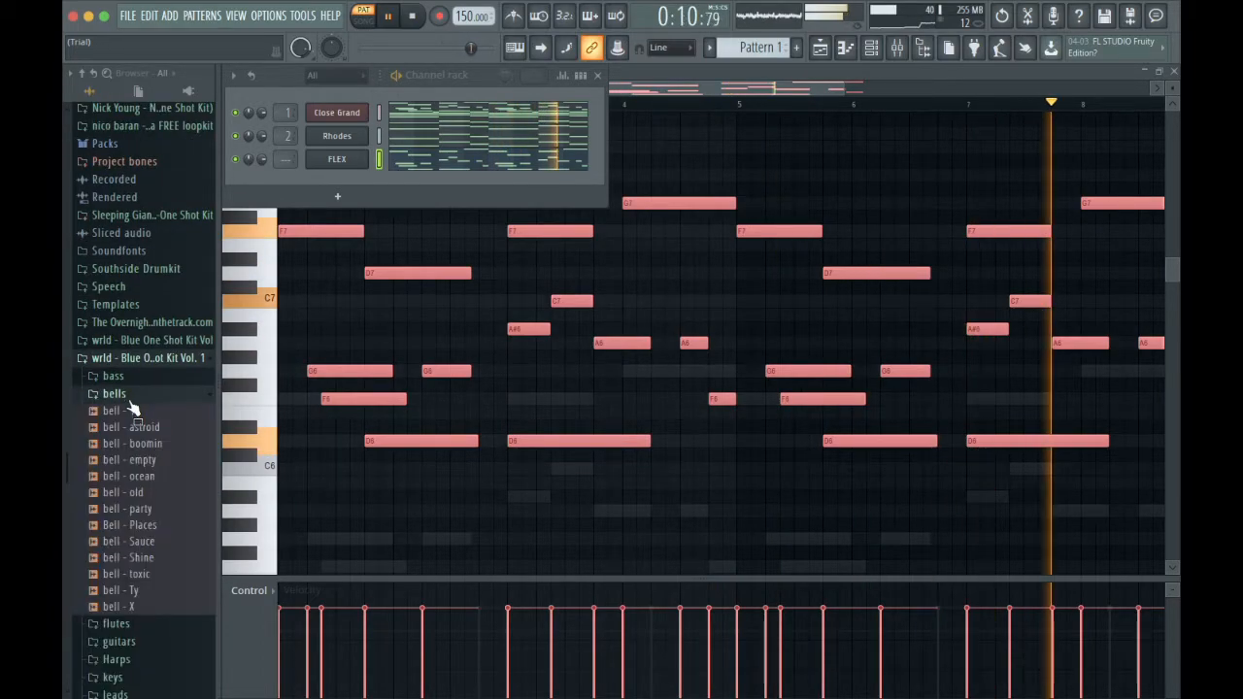
scroll(131, 410, "down", 2)
left_click_drag(141, 493, 384, 167)
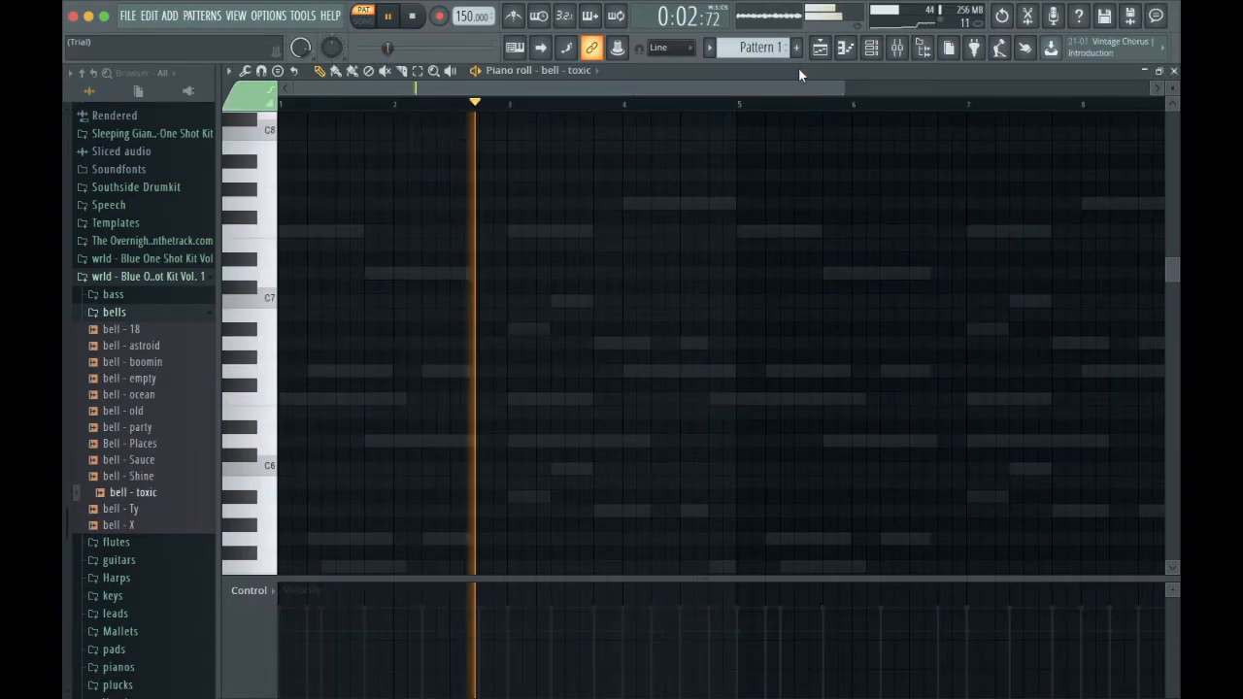
- Copy the Rhodes chord notes into the bell - toxic channel and show them in its piano roll
left_click(871, 48)
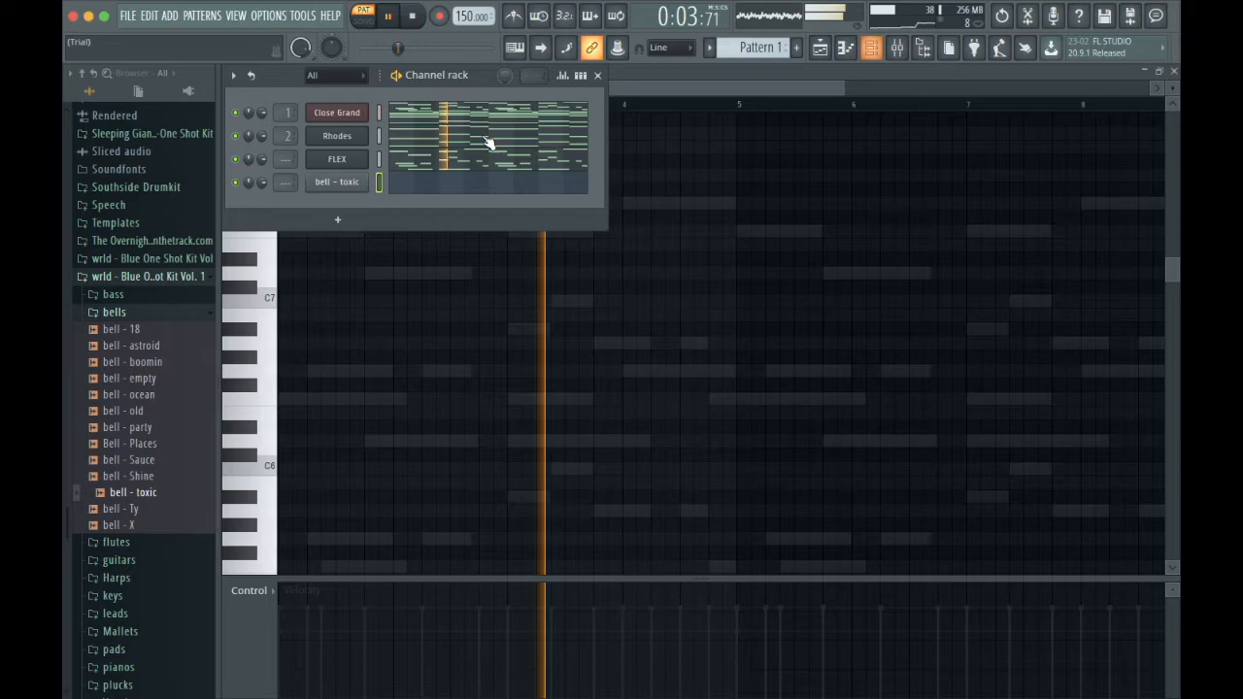
left_click(381, 134)
key("space")
key("space")
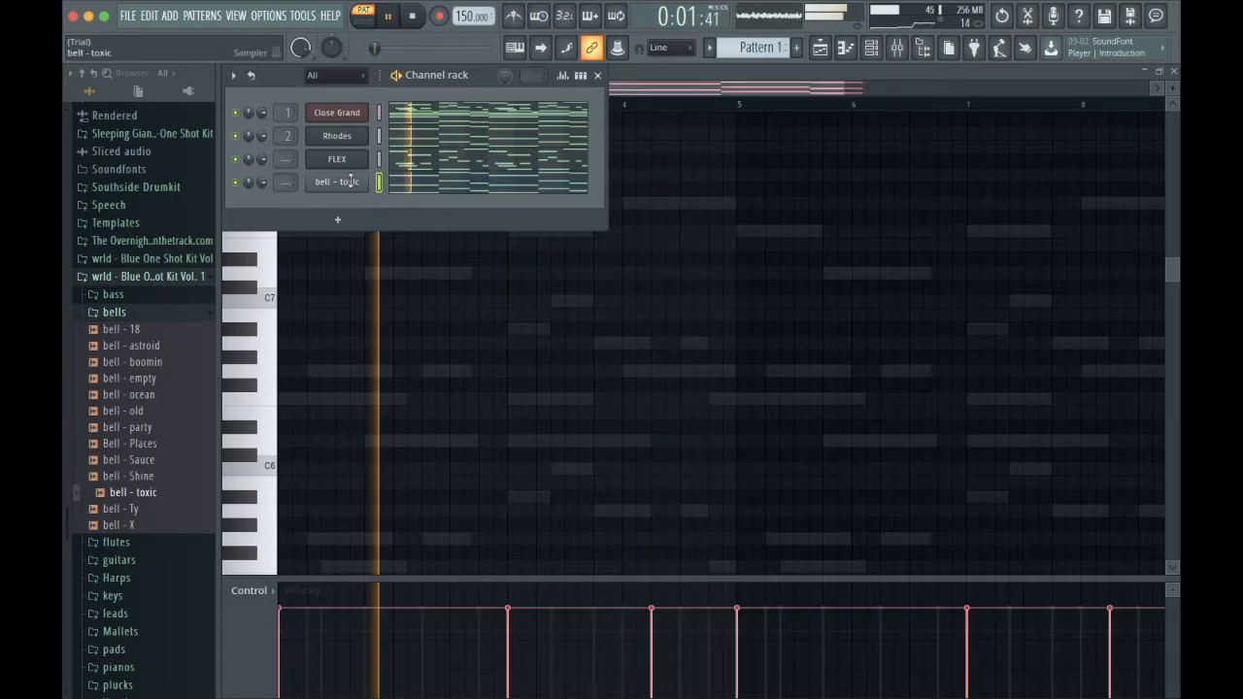
left_click(336, 182)
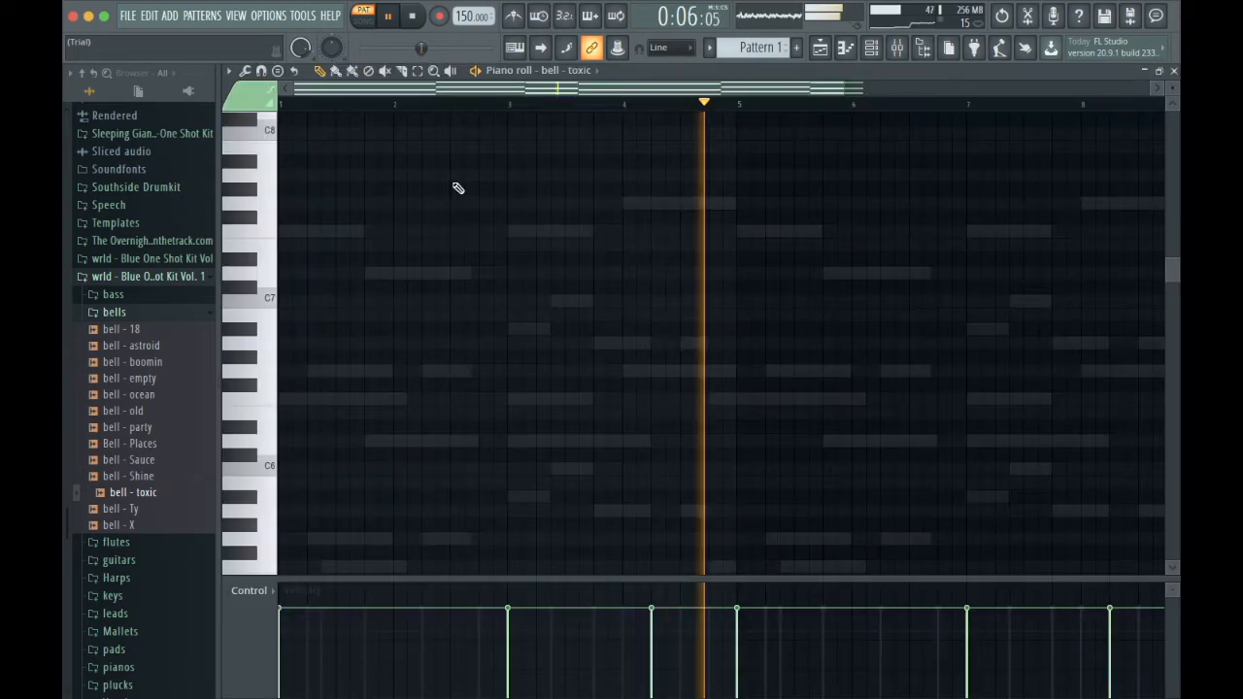
scroll(458, 189, "down", 10)
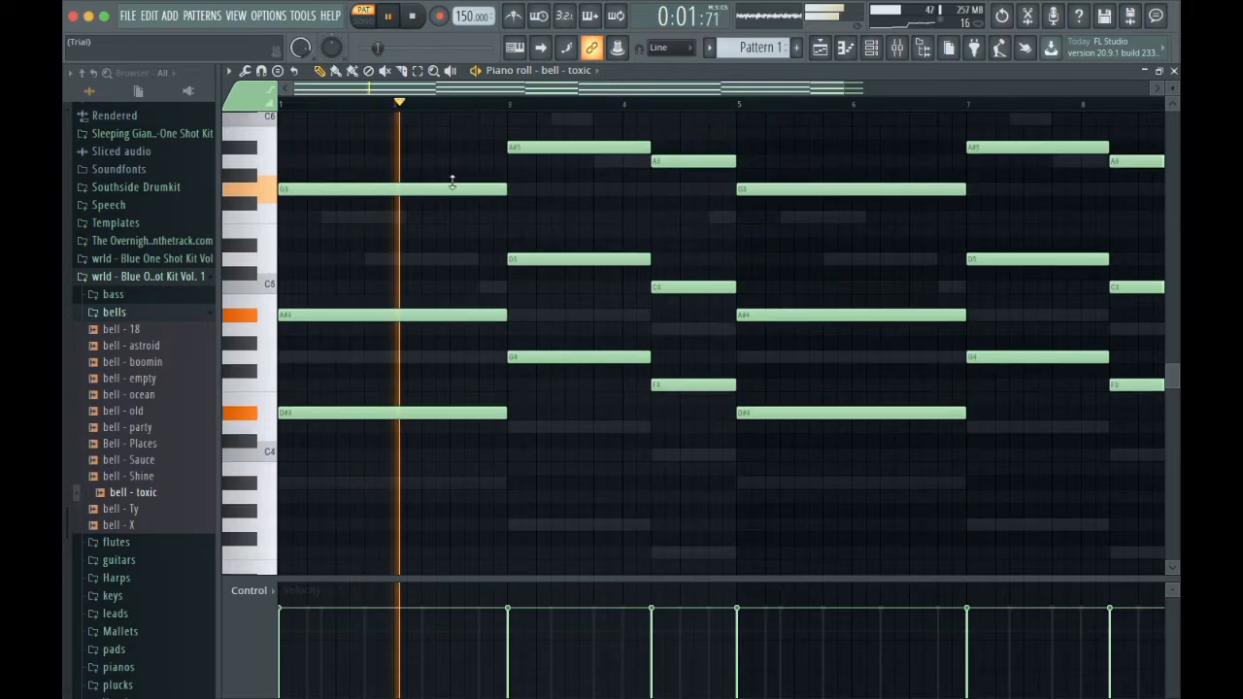
key("alt+a")
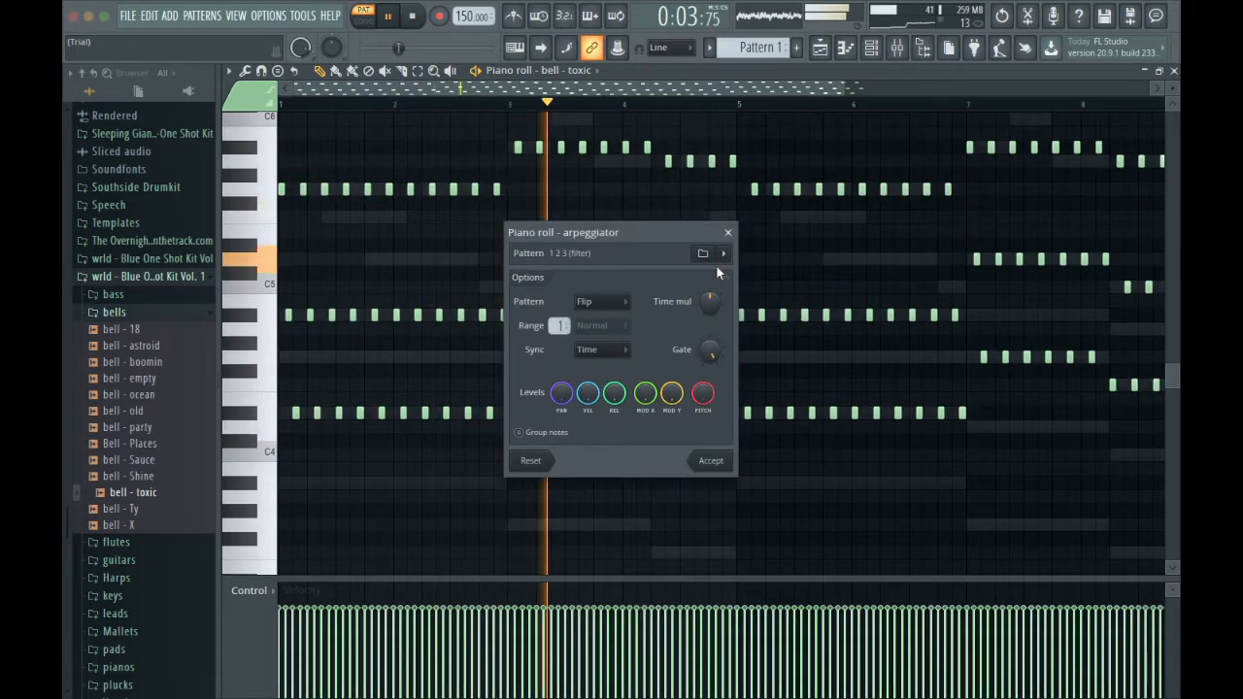
left_click(588, 303)
left_click(593, 326)
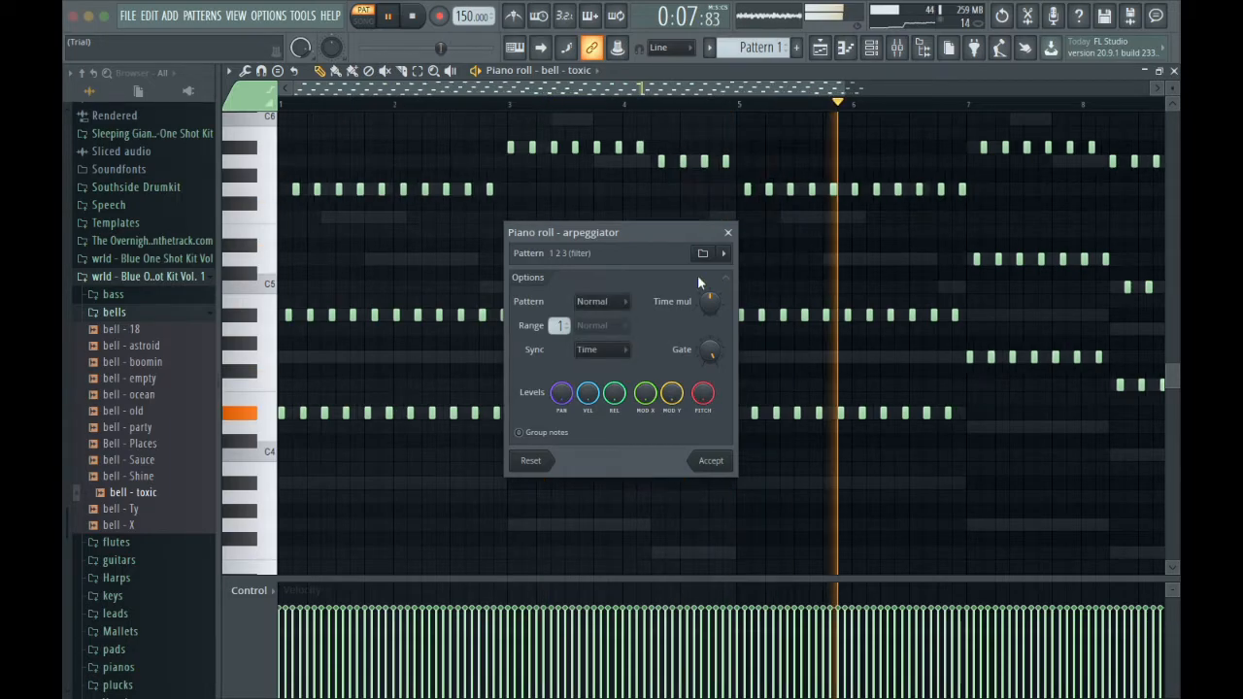
left_click(727, 234)
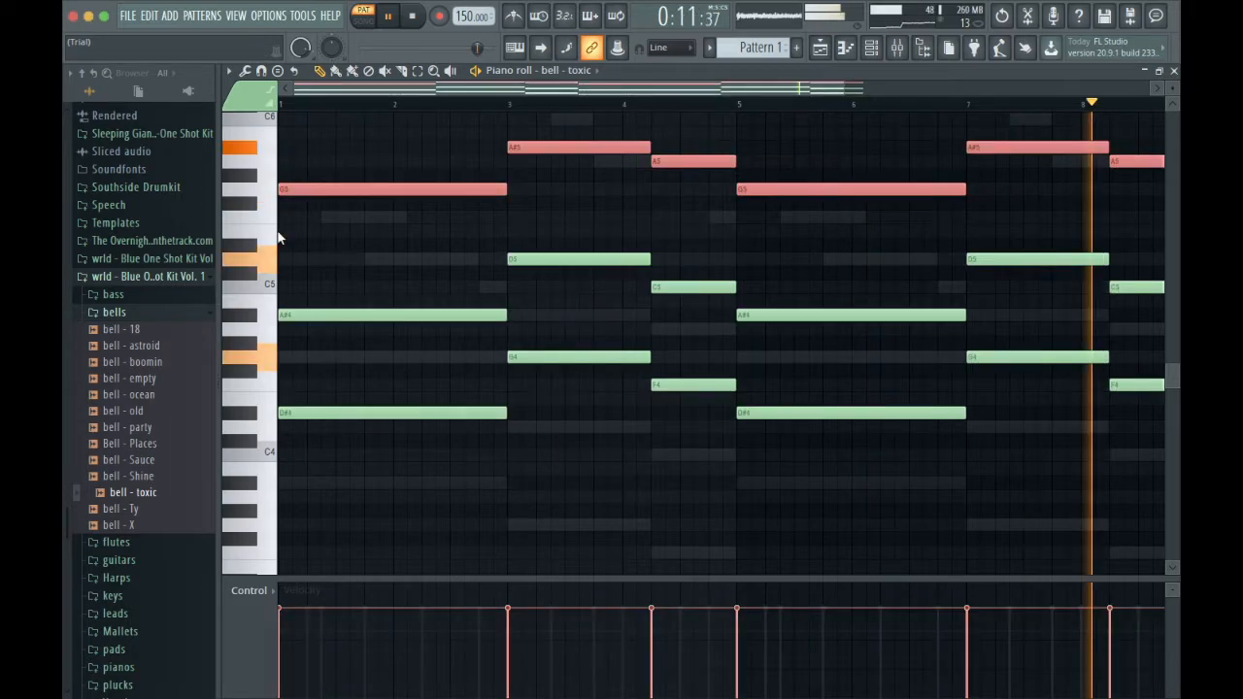
- Lower the highest note of every bell - toxic chord by one octave and deselect the notes
key("space")
key("ctrl+Down")
key("space")
left_click(427, 233)
right_click(427, 233)
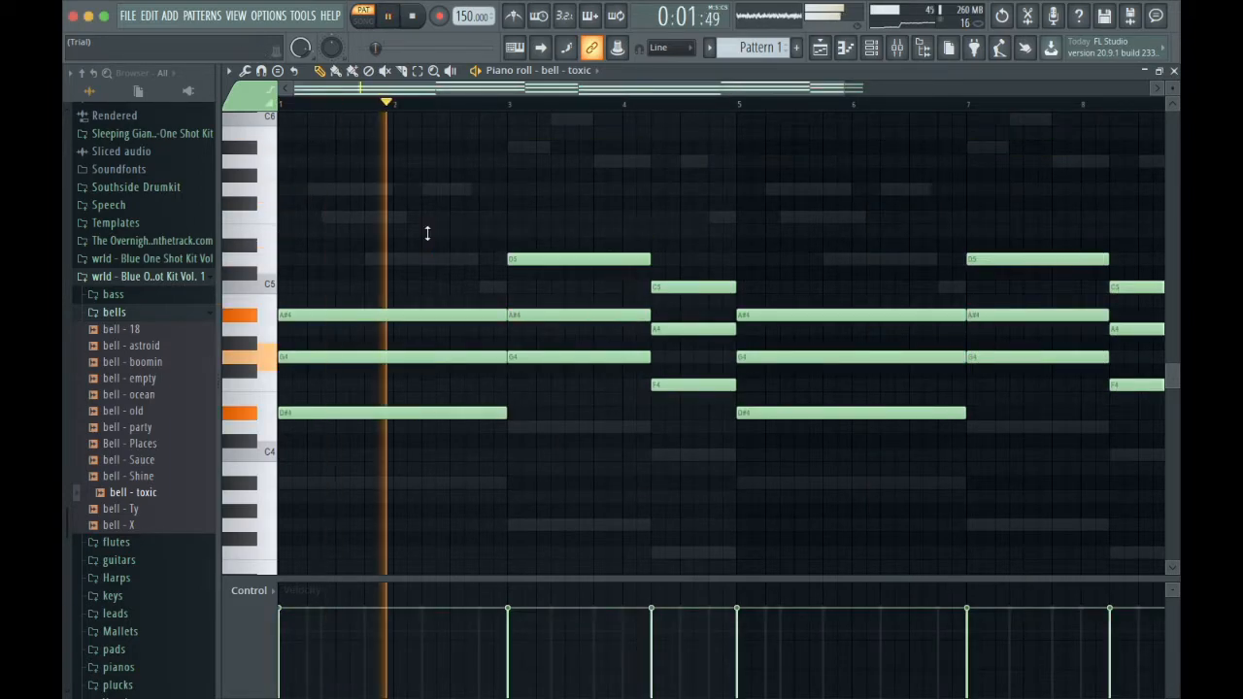
- Arpeggiate the bell - toxic chords with the Normal pattern and an increased time multiplier
key("alt+a")
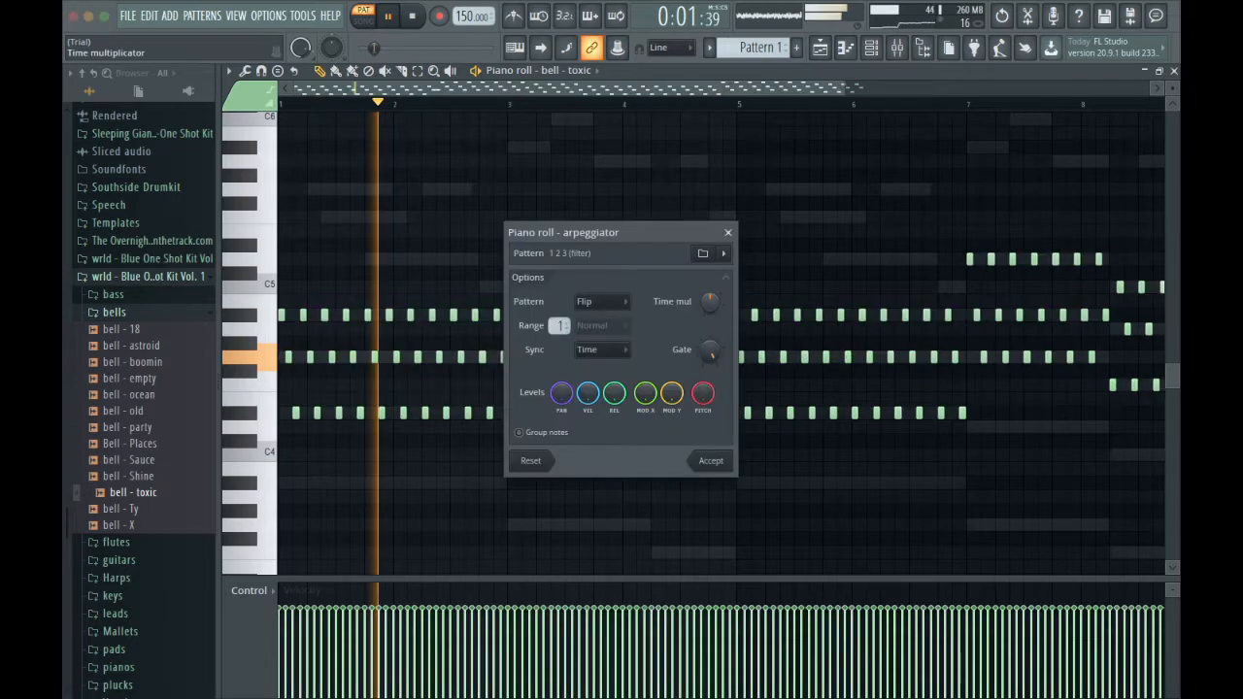
left_click(617, 299)
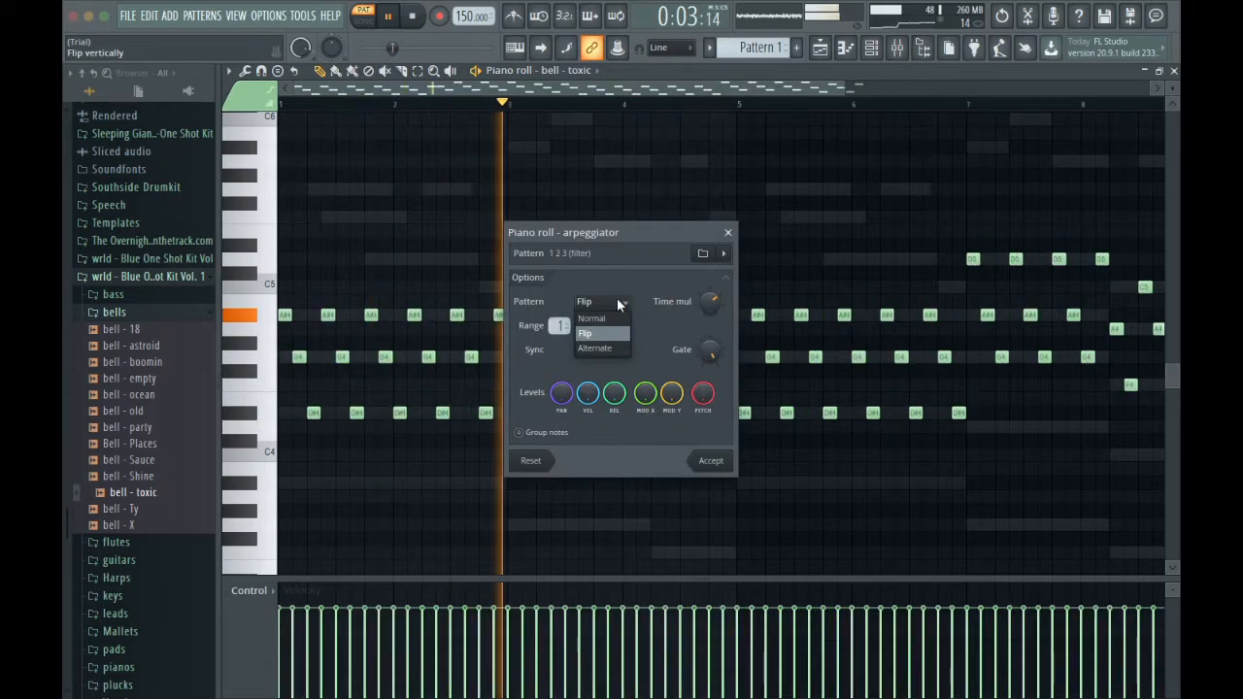
left_click(615, 317)
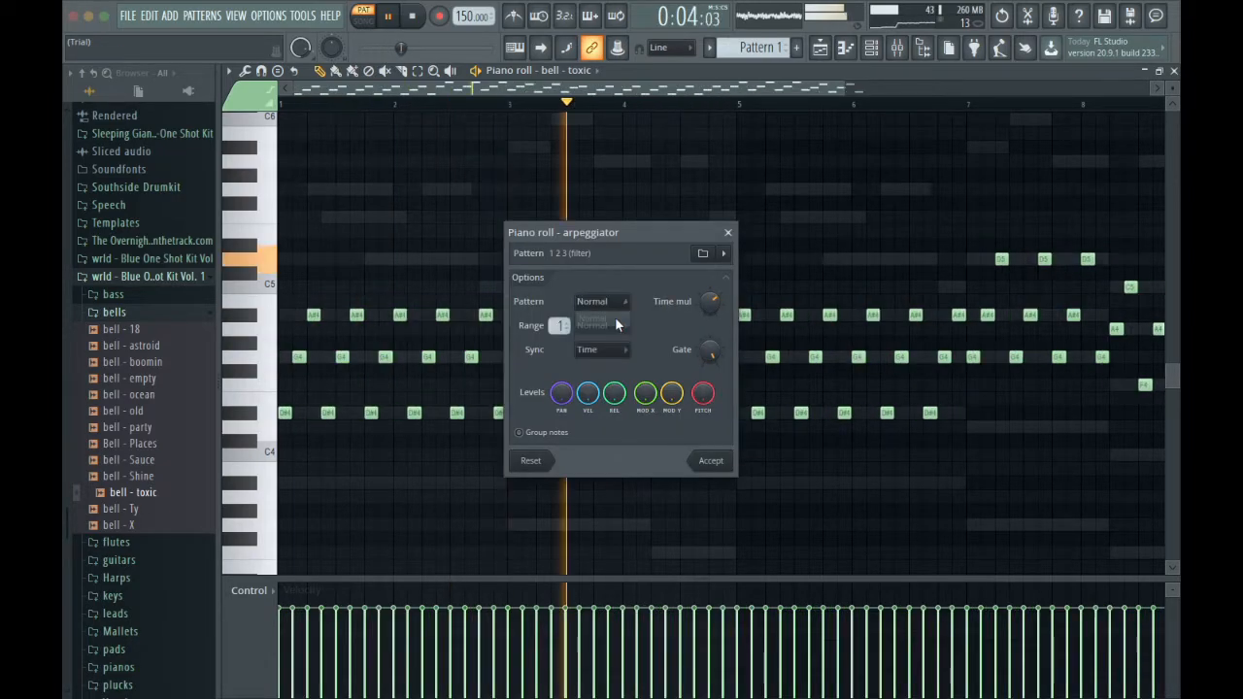
left_click(710, 461)
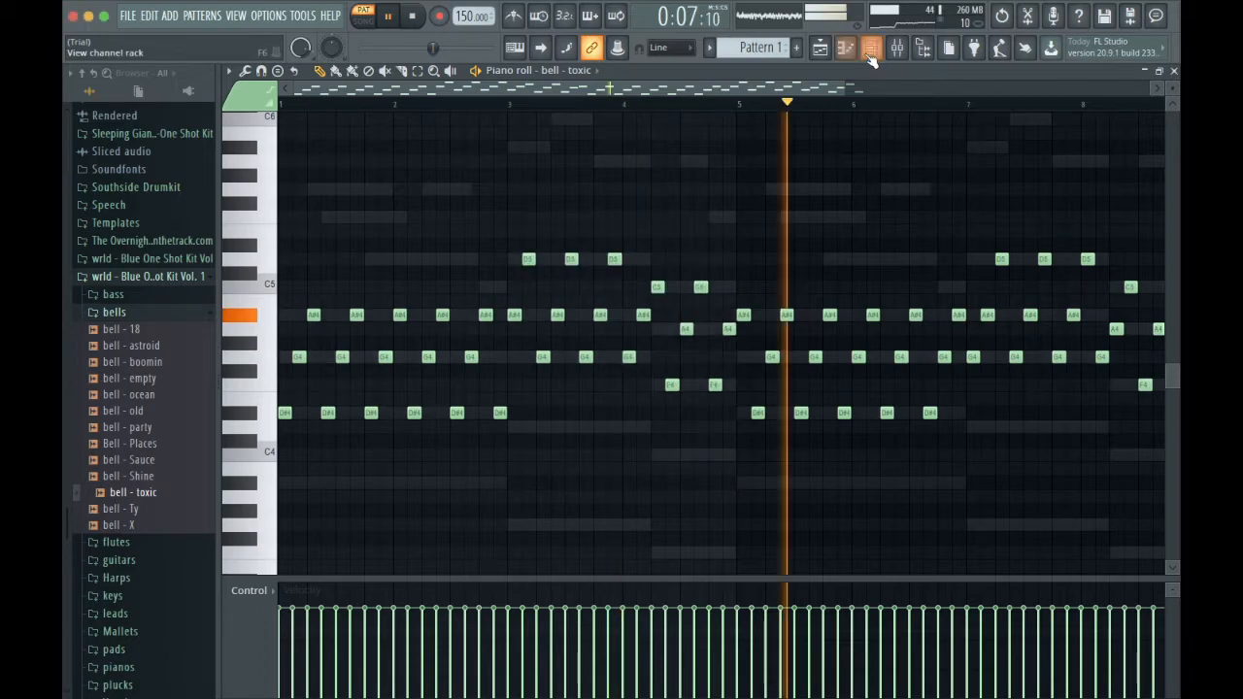
- Adjust the sample start of bell - toxic in its sampler settings
left_click(871, 50)
left_click(354, 180)
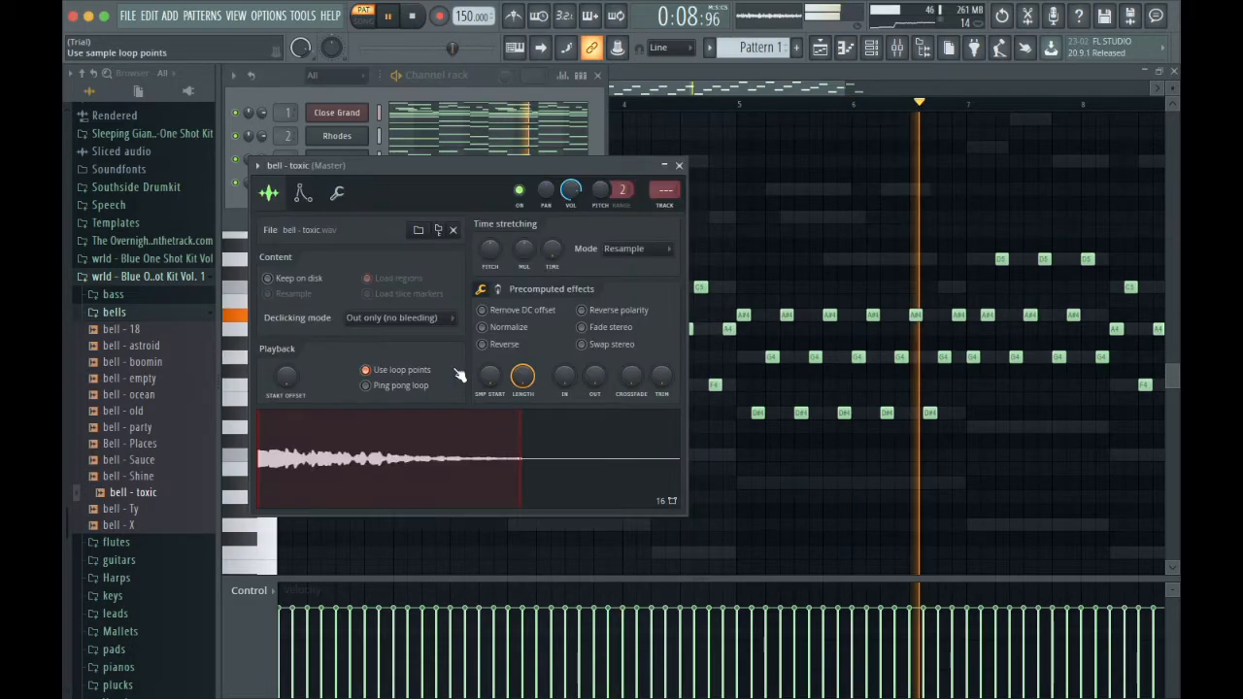
left_click_drag(490, 377, 489, 369)
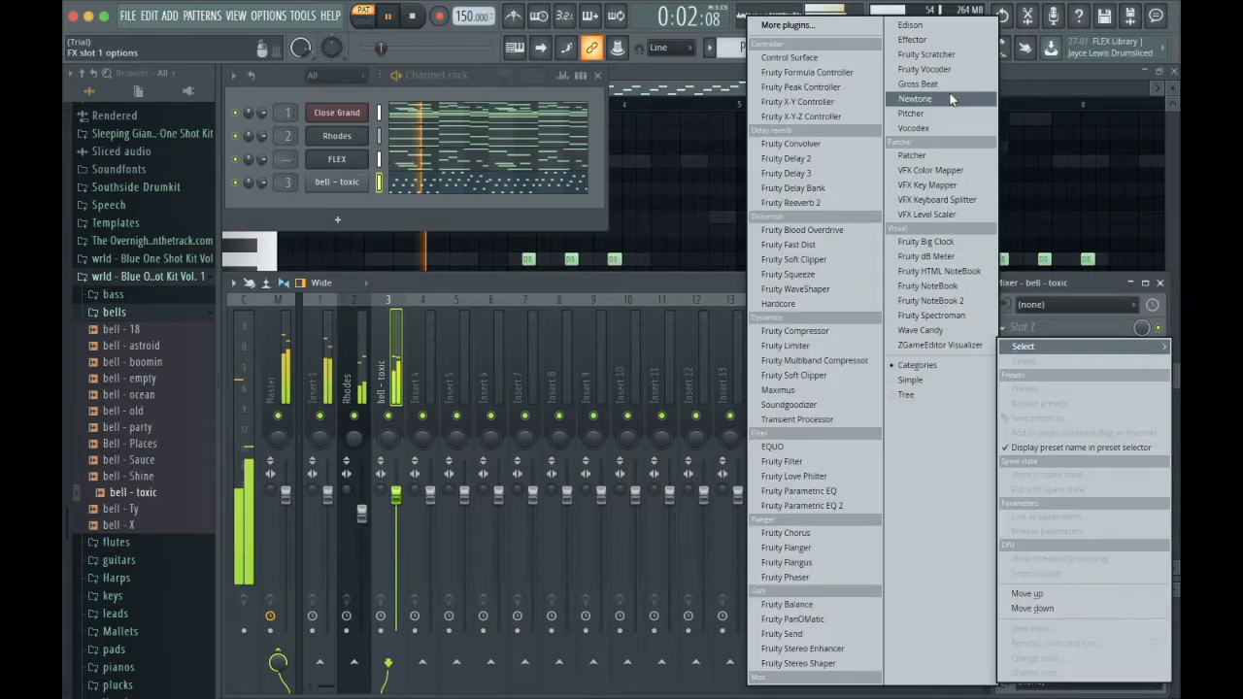
- Load Gross Beat into the first effect slot of the bell - toxic track, mixer track 3
left_click(941, 84)
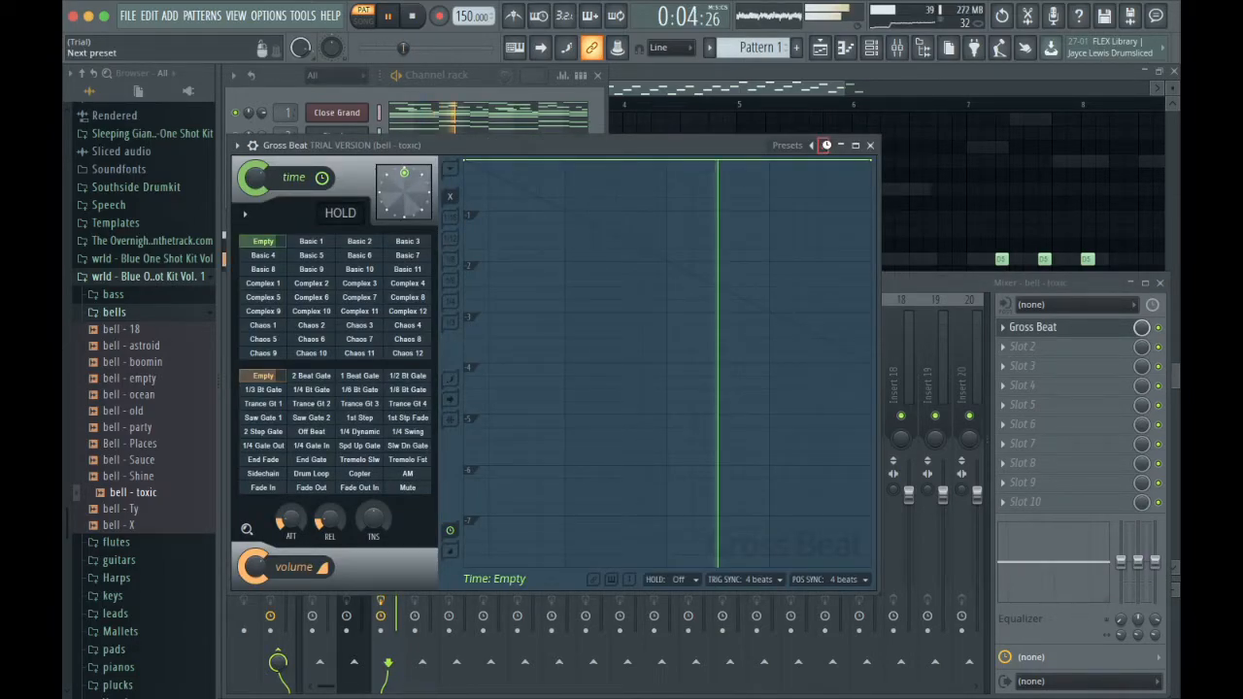
- Load Gross Beat's Momentary preset with the 1/2 Speed time slot, and set trigger and position sync to 4 beats
left_click(825, 145)
key("space")
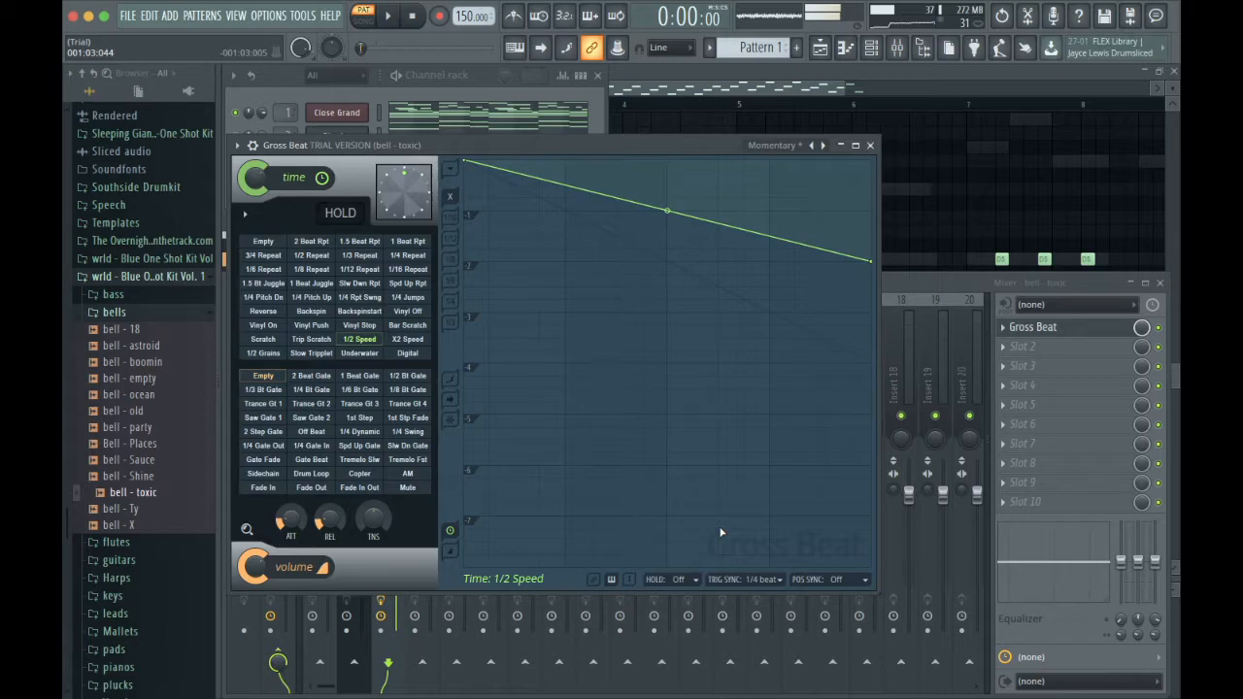
key("space")
left_click(833, 579)
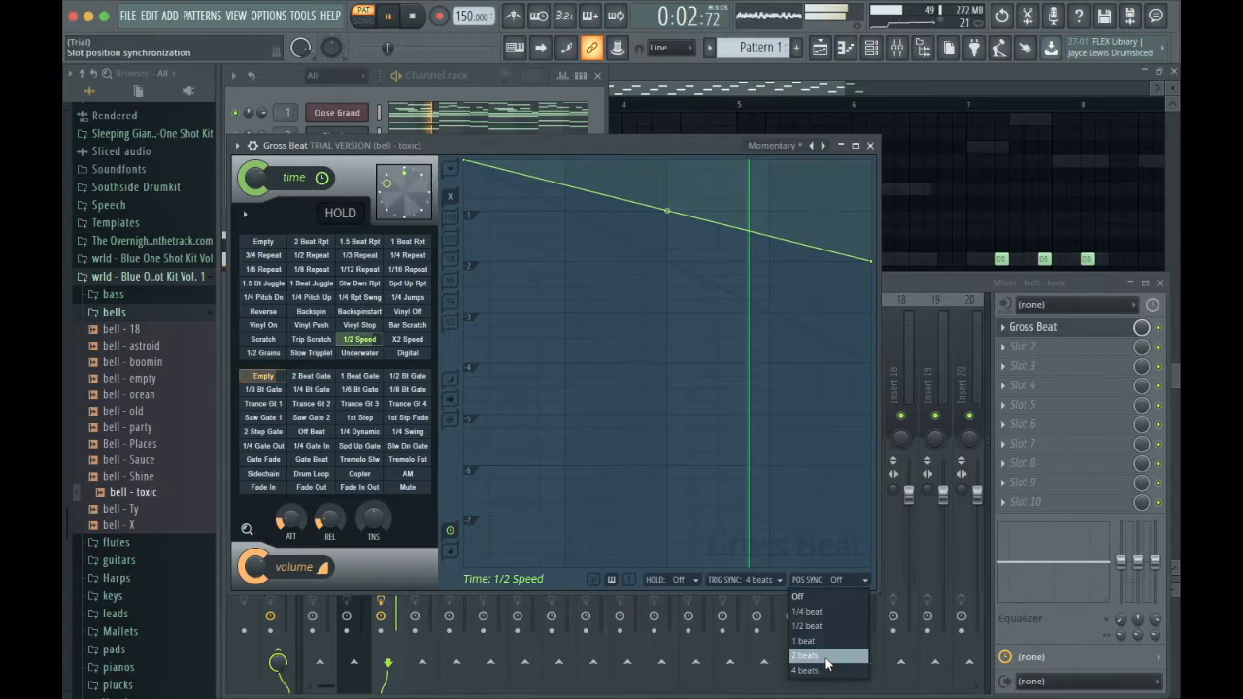
left_click(822, 670)
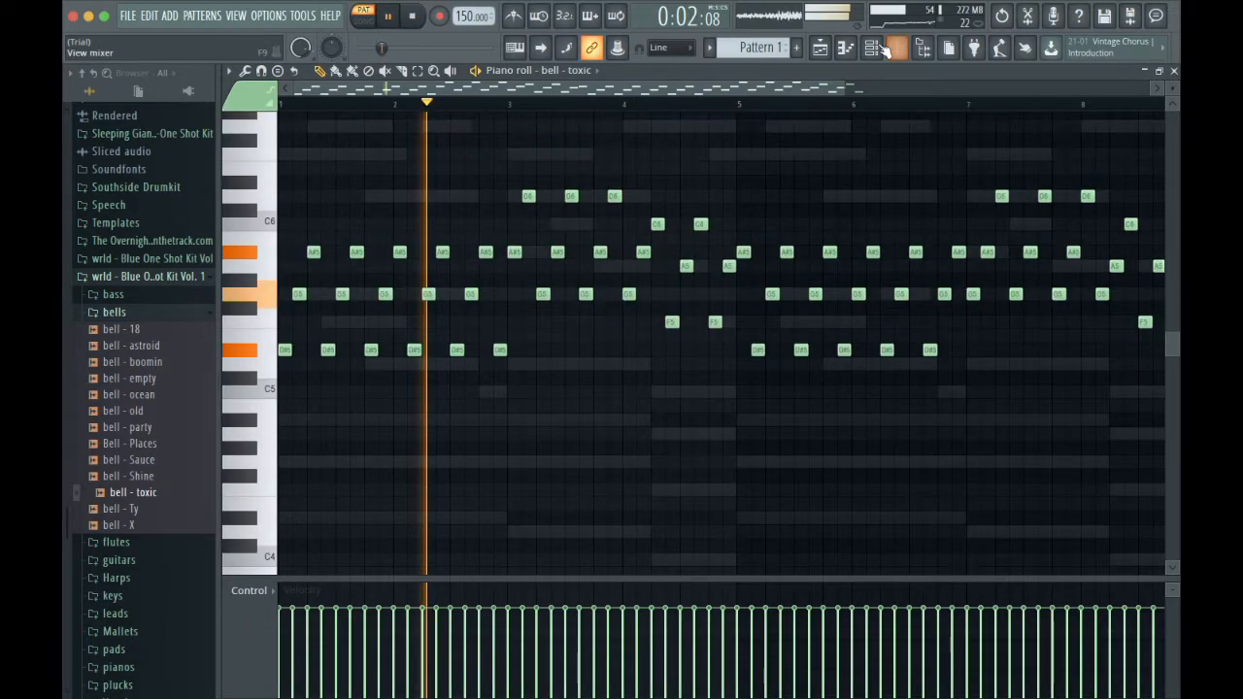
- Load Fruity parametric EQ 2 into the Rhodes track's first effect slot and roll off the highs with band 7 pulled fully down
left_click(893, 51)
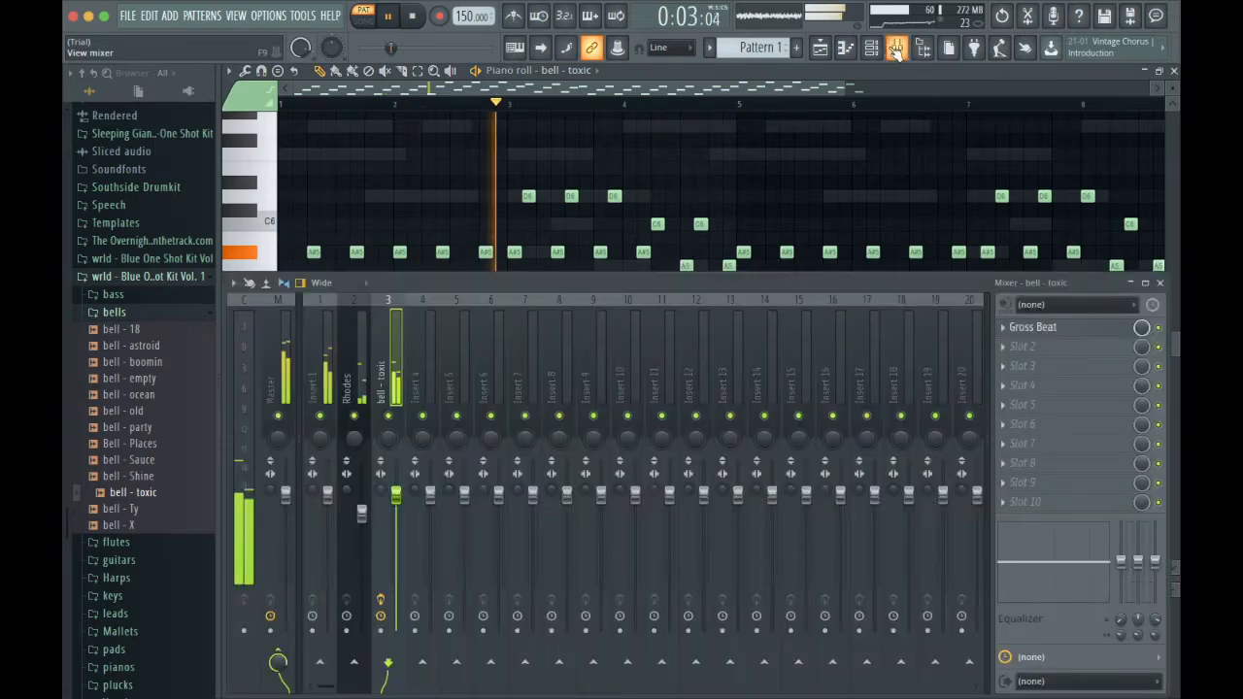
left_click(325, 359)
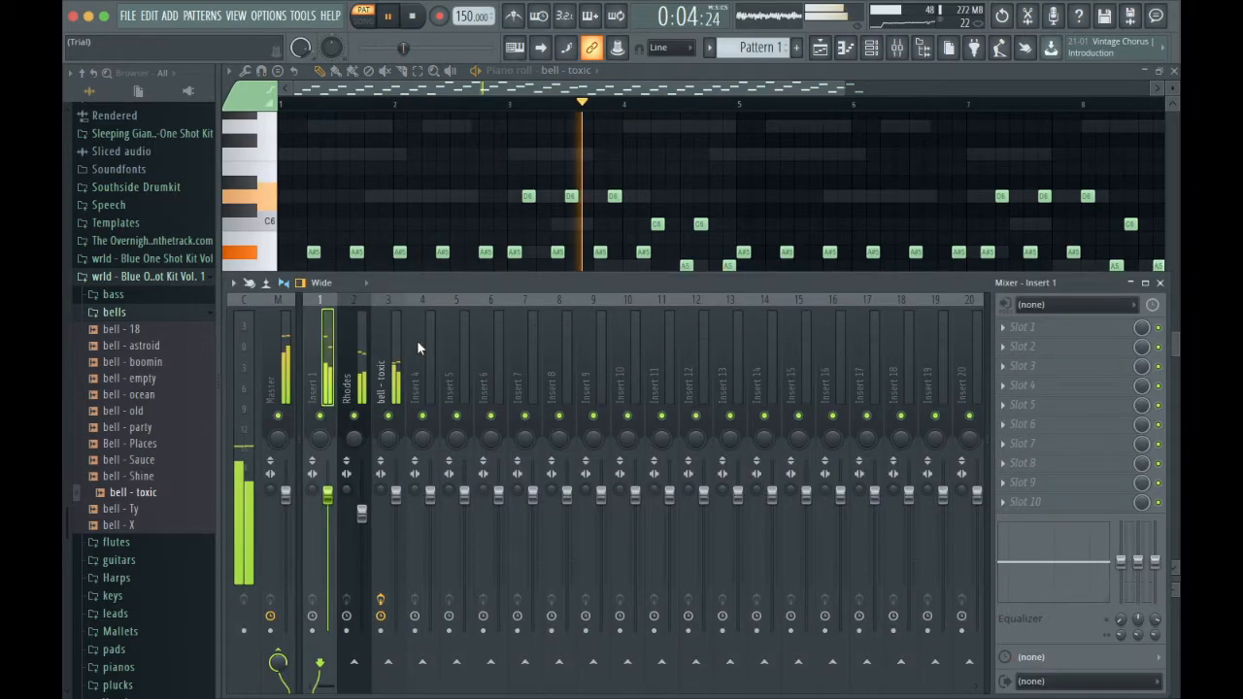
left_click(1021, 328)
mouse_move(1030, 345)
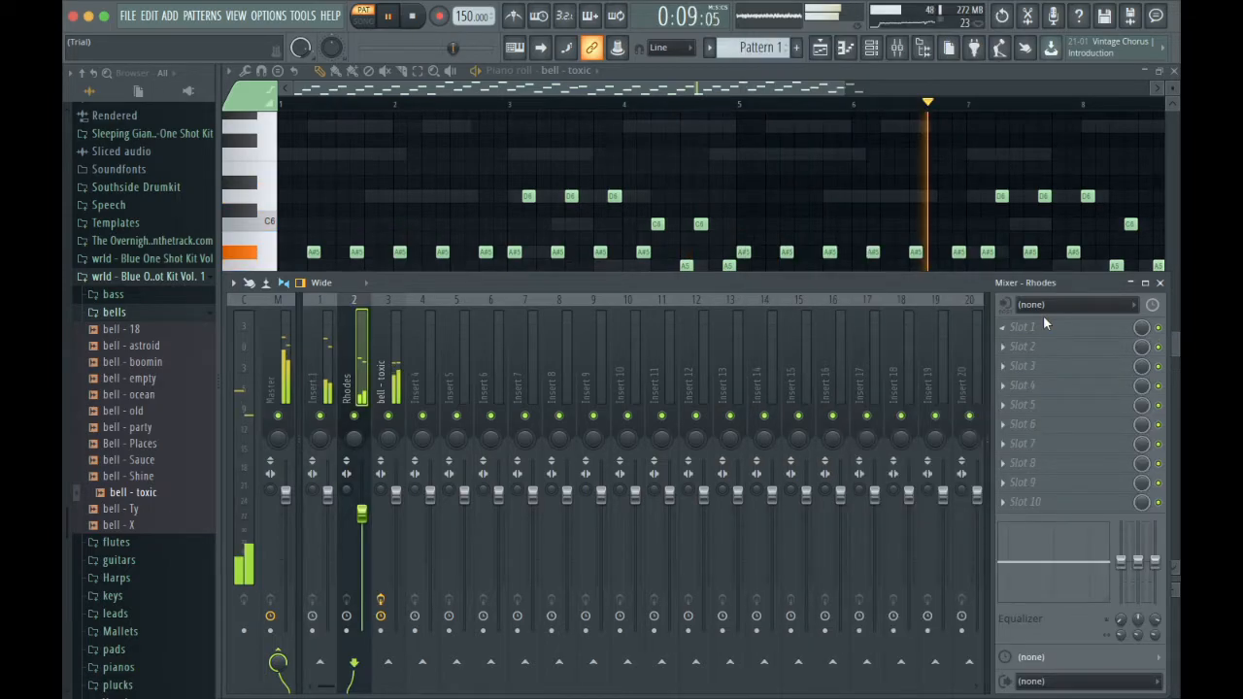
left_click_drag(750, 396, 1029, 327)
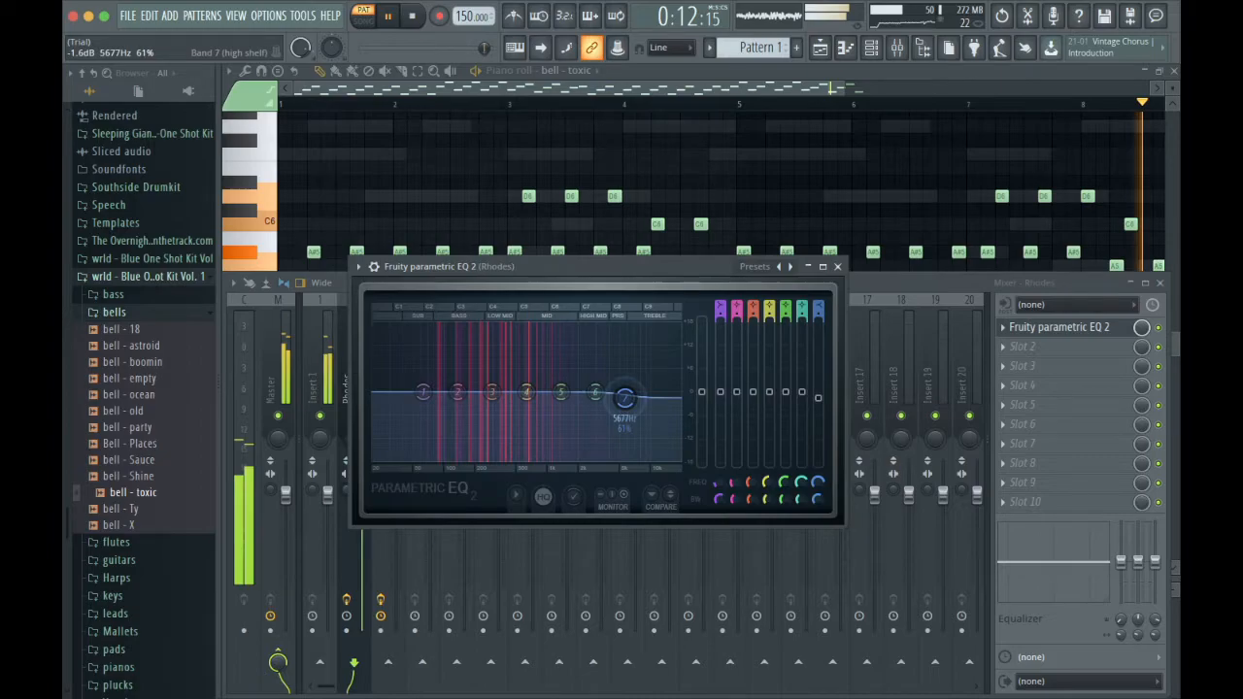
left_click_drag(624, 398, 555, 458)
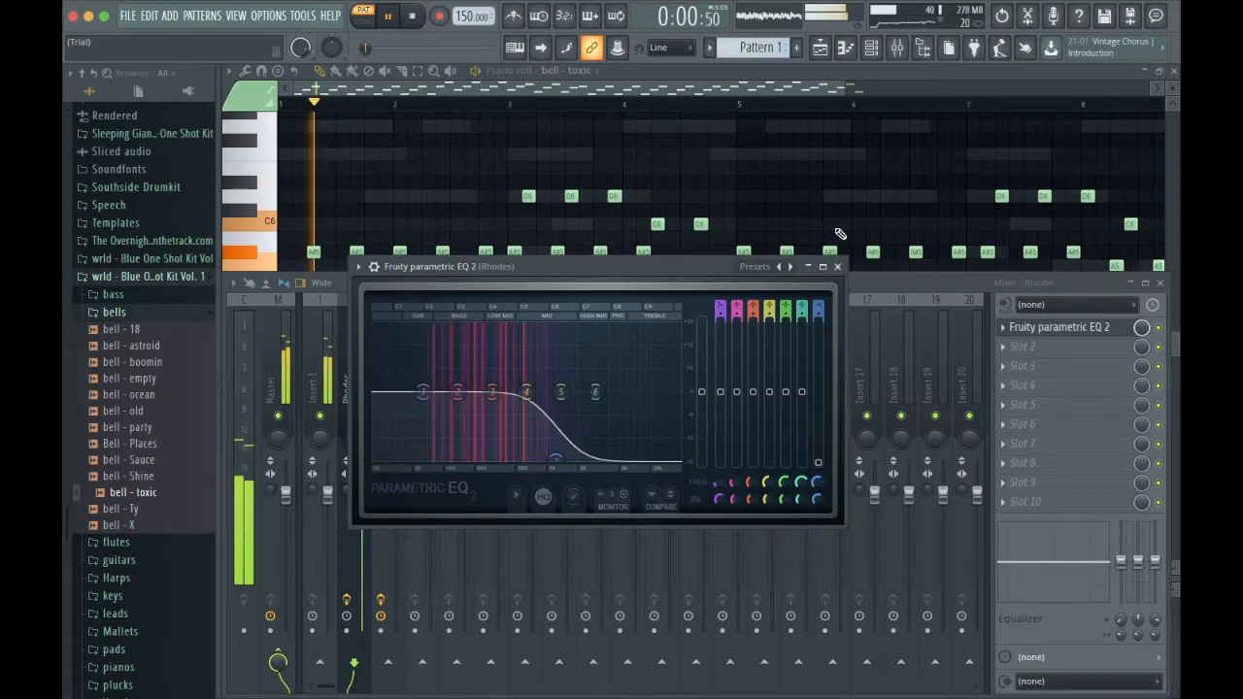
- Add Fruity parametric EQ 2 to Insert 1 with slightly lowered lows and raised highs, and load Fruity Filter into its second slot
left_click(316, 367)
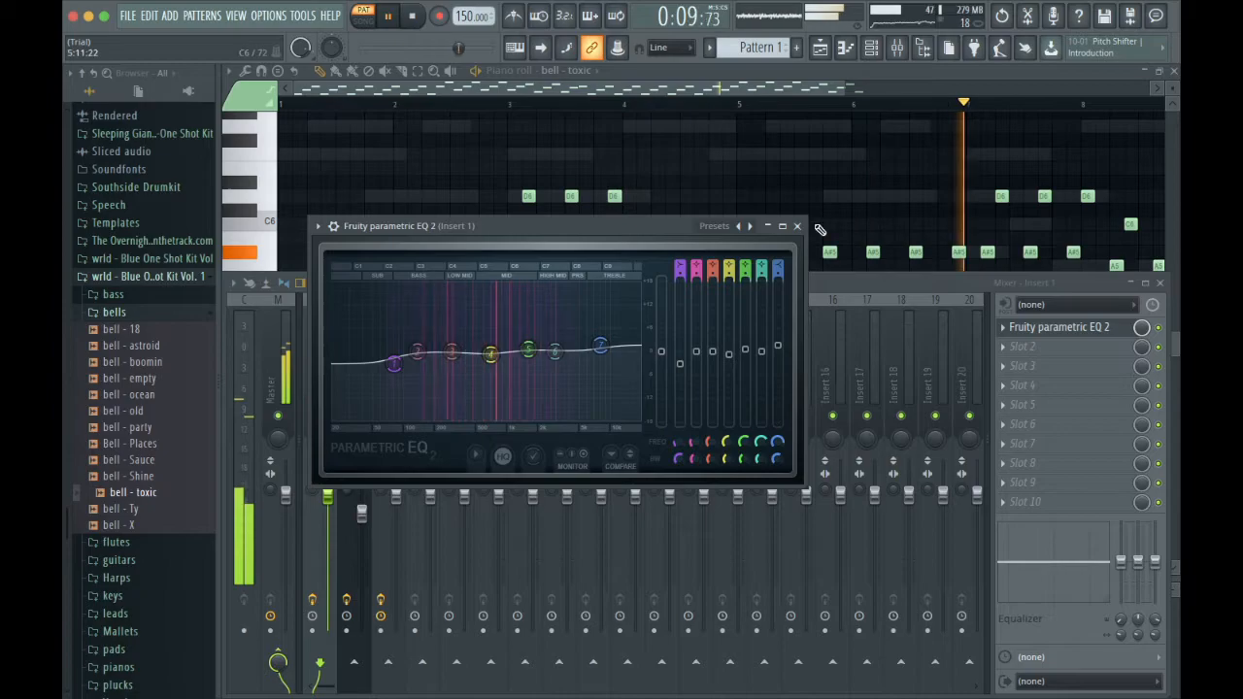
left_click(796, 226)
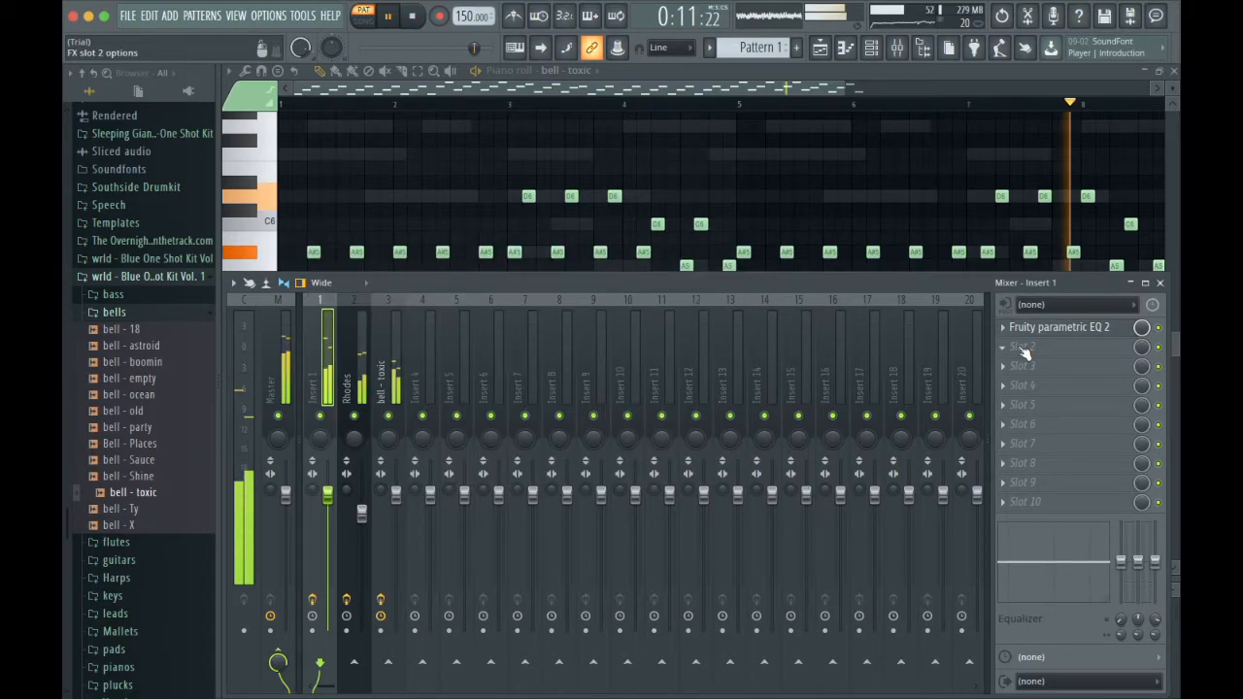
left_click(1024, 350)
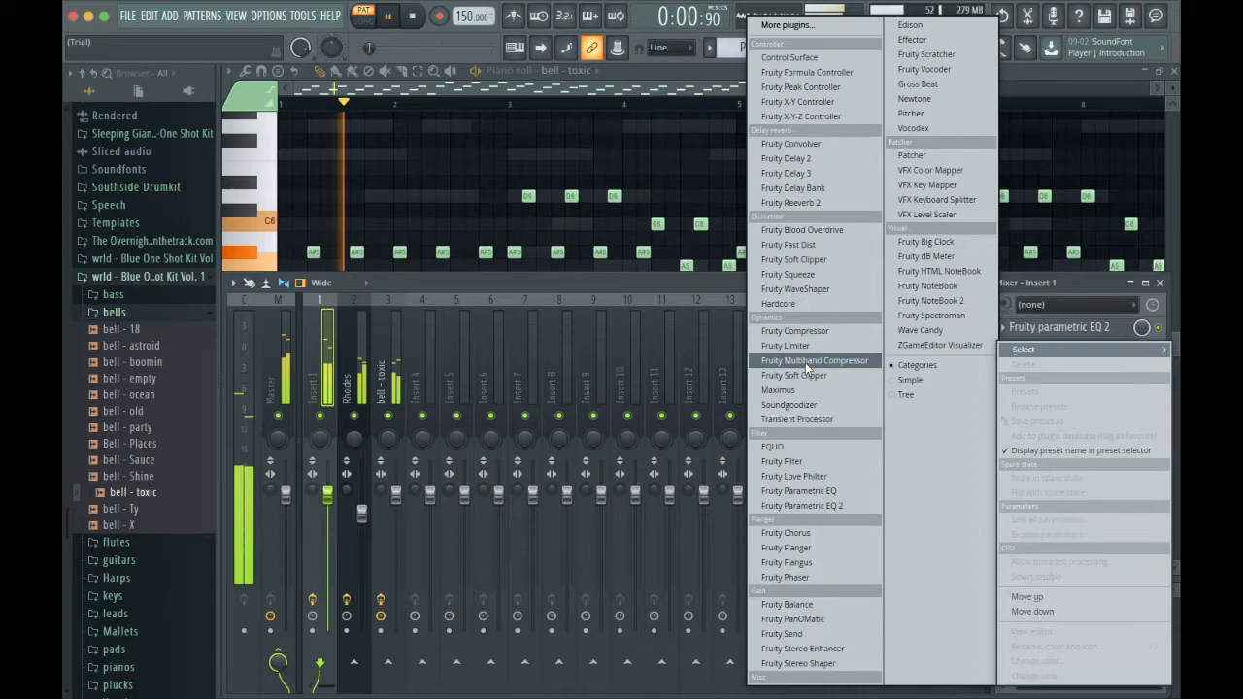
left_click(781, 461)
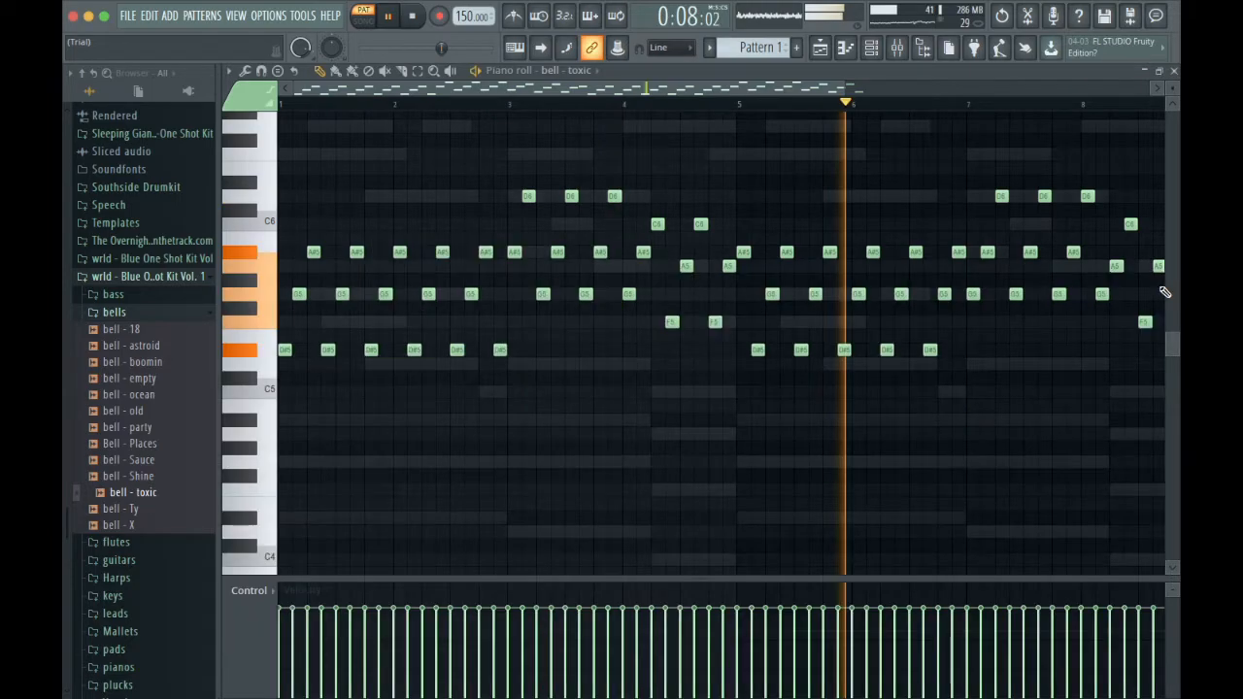
- Route the FLEX channel to mixer track 4
scroll(1165, 291, "up", 3)
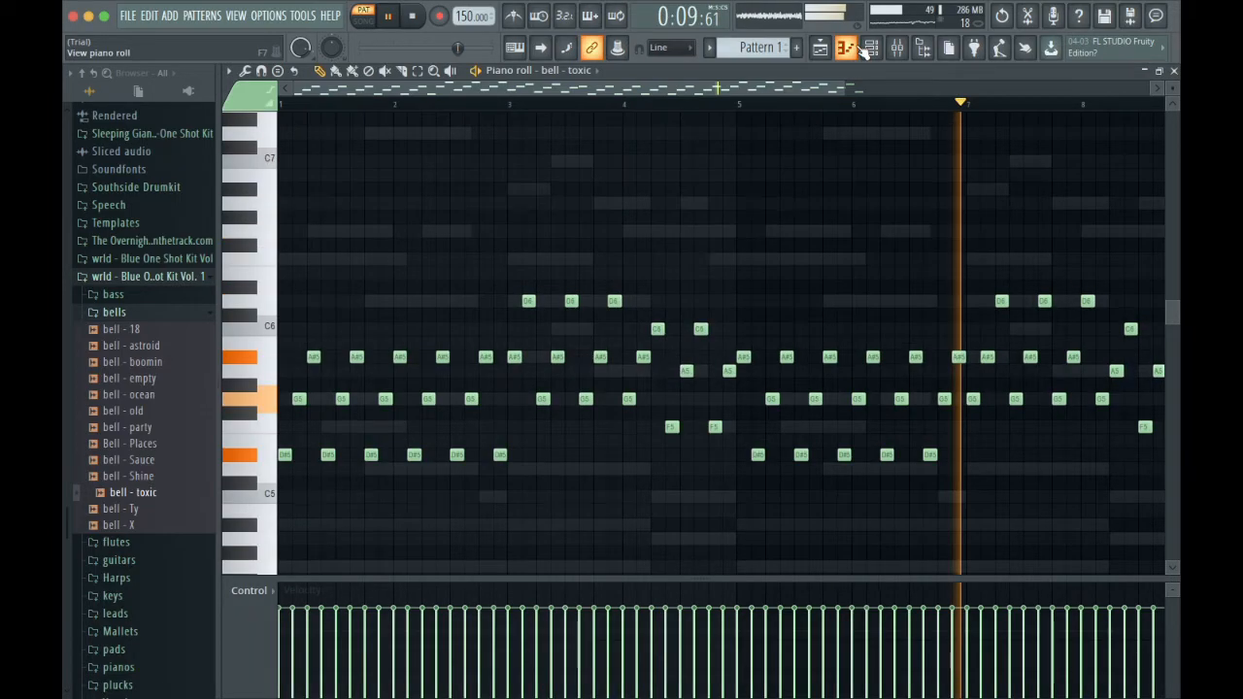
left_click(867, 49)
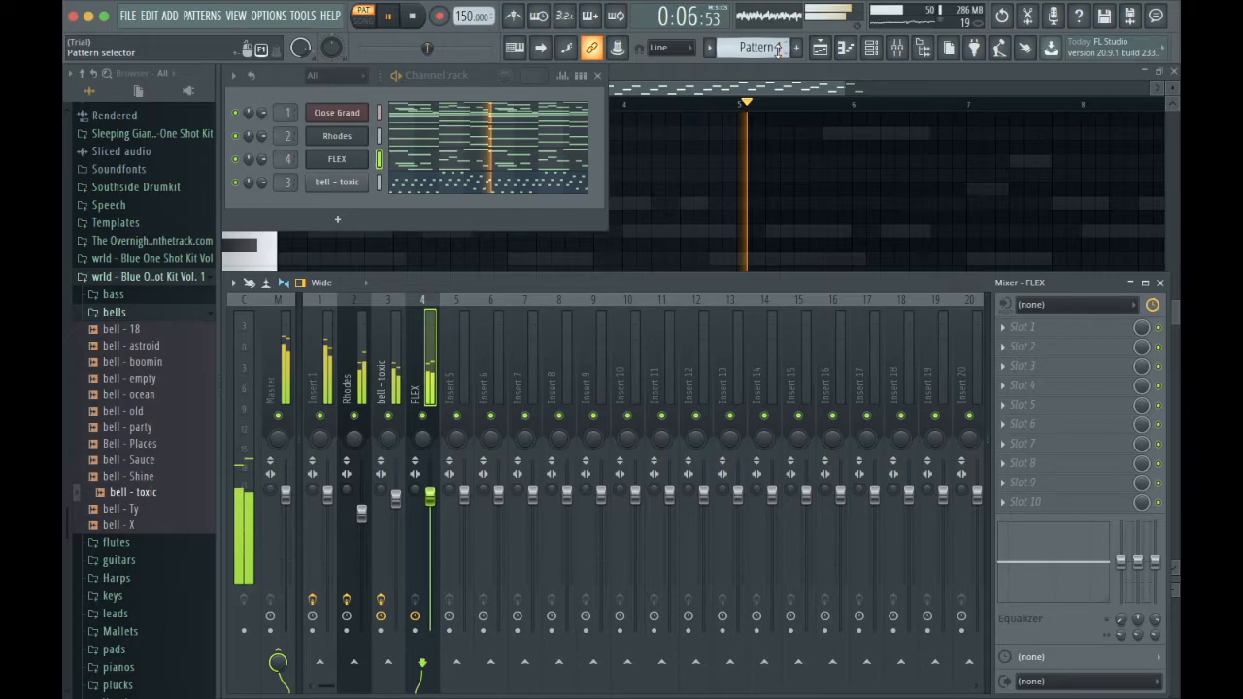
- Split Pattern 1 by channel and place the Close Grand pattern at bar 1 of playlist Track 1
left_click(820, 49)
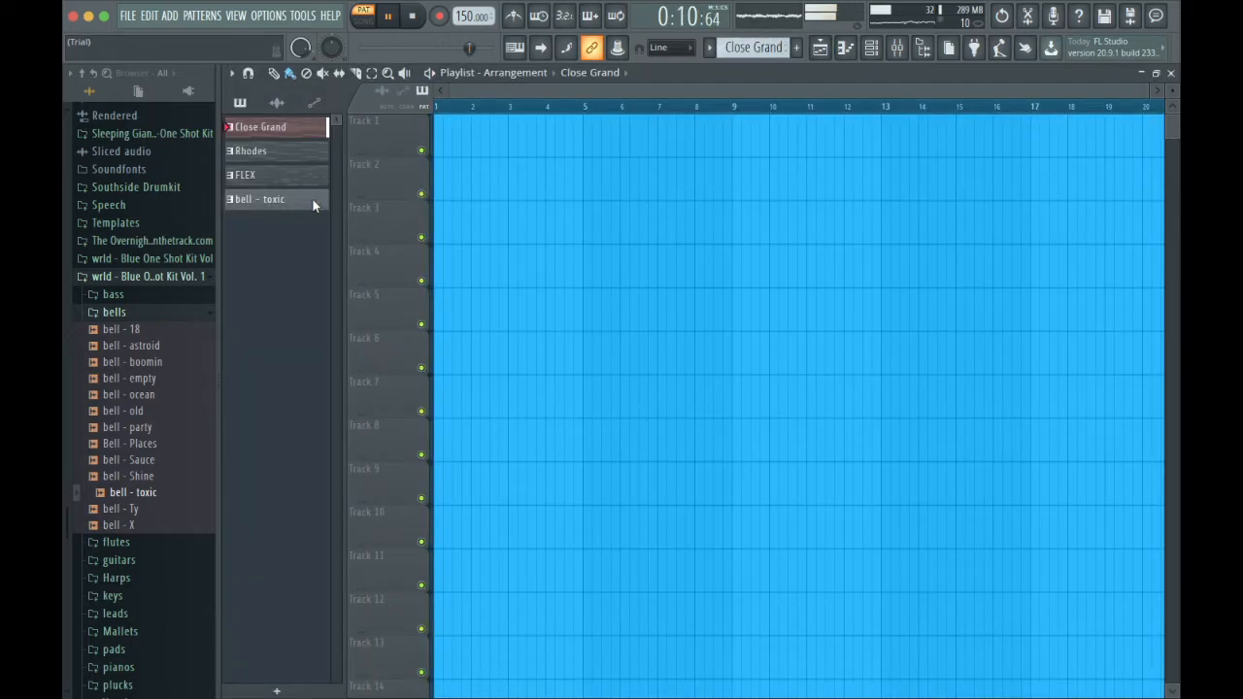
left_click_drag(260, 127, 438, 141)
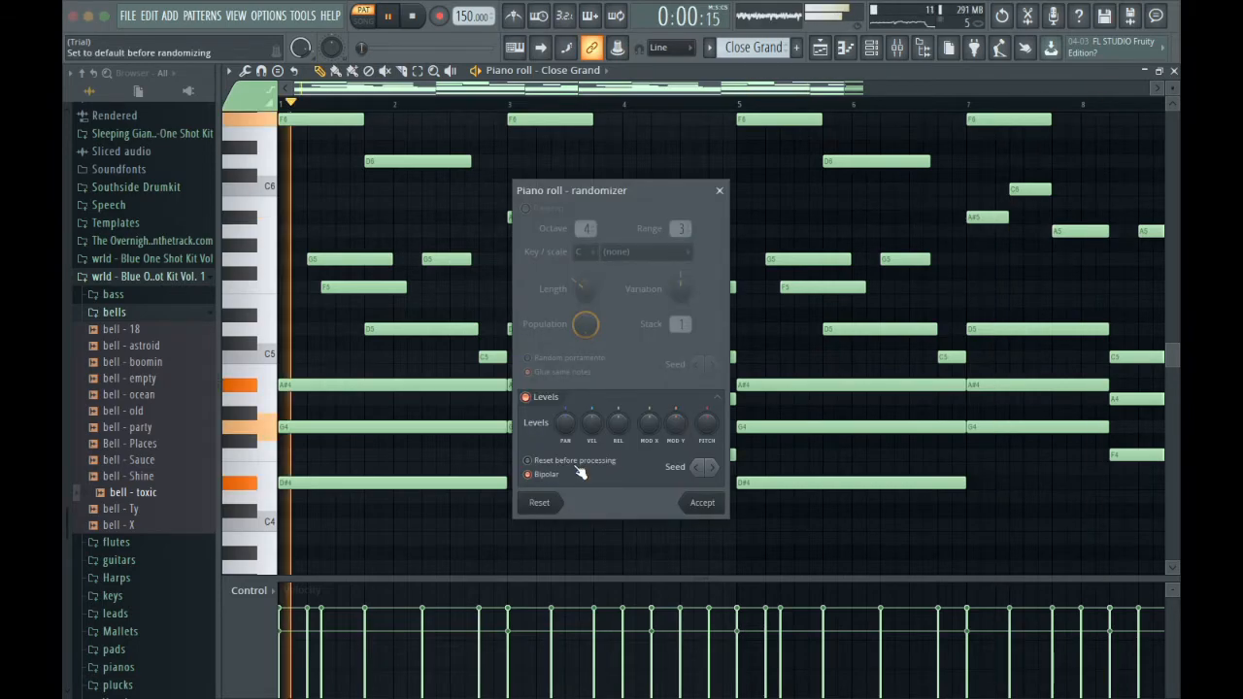
- Randomize the velocity levels of the Close Grand notes by a small bipolar amount
left_click_drag(592, 422, 592, 408)
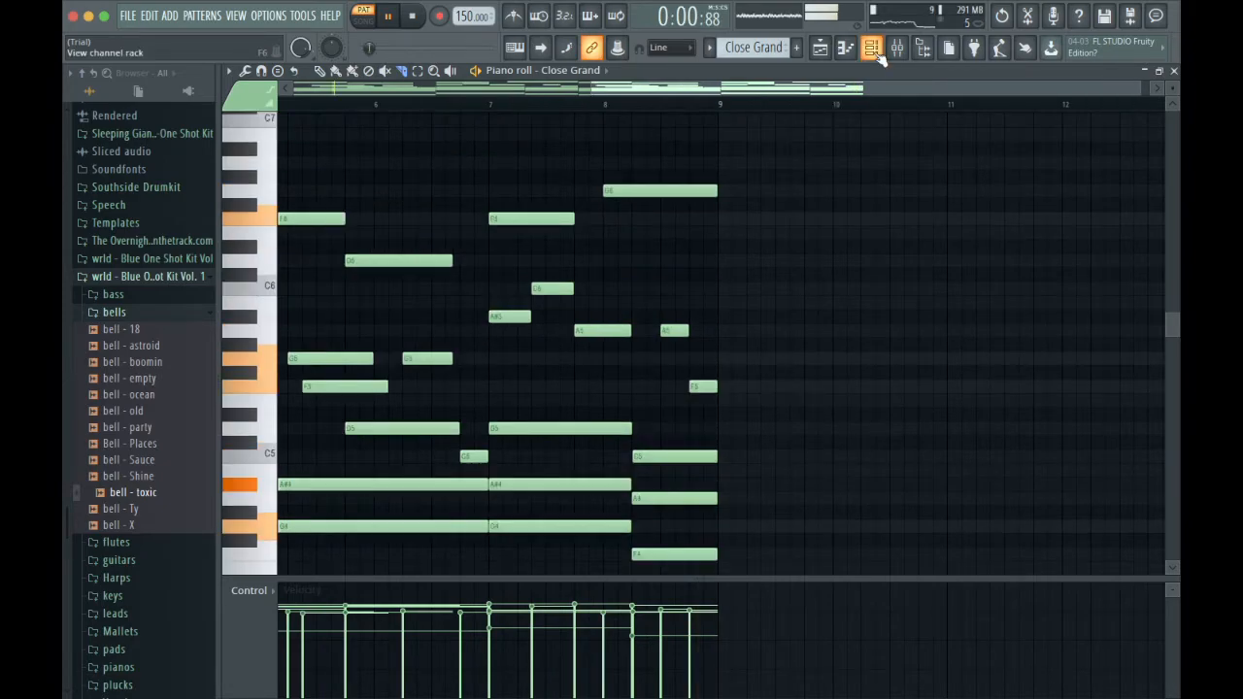
- Arrange Close Grand and Rhodes clips from bar 1 to 41, FLEX from 9 to 25 and bell - toxic from 9 to 33, ending playback
left_click(871, 49)
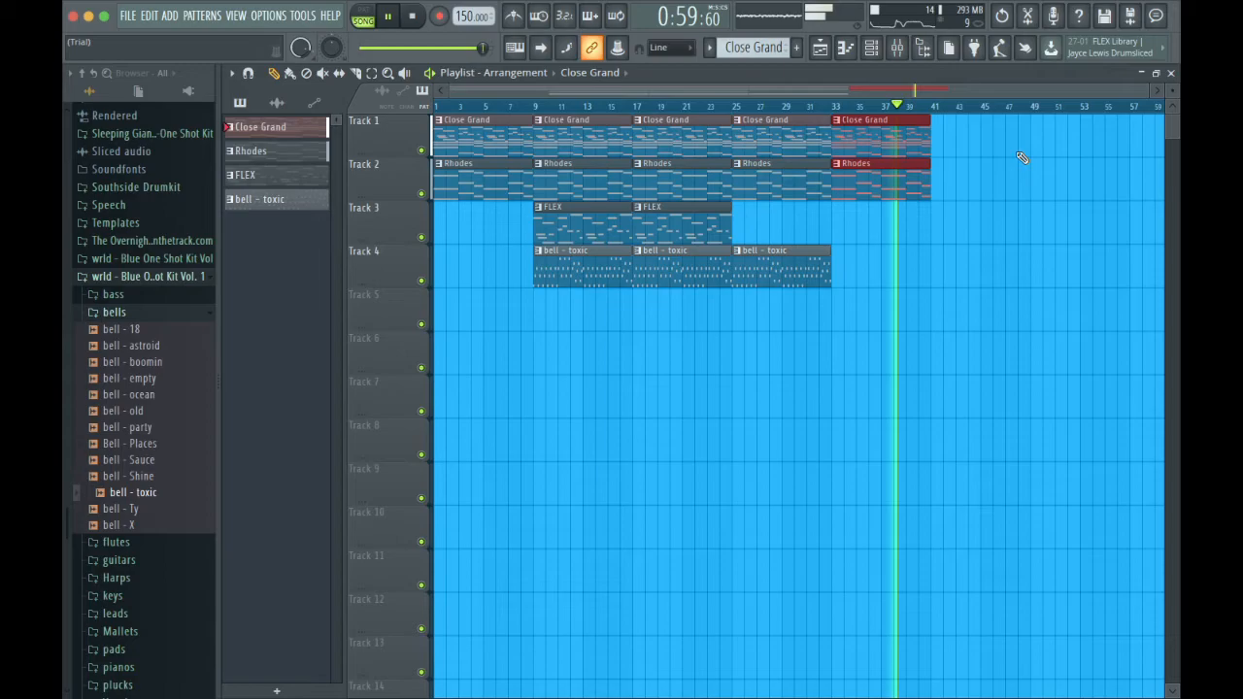
key("space")
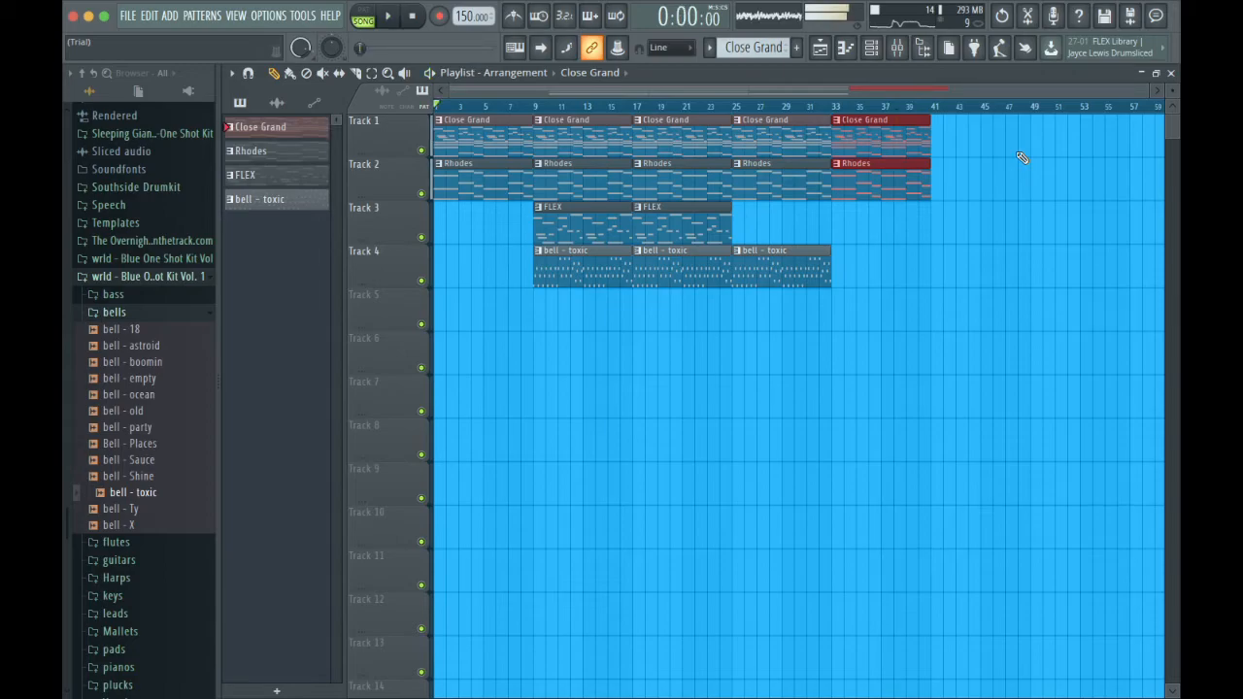